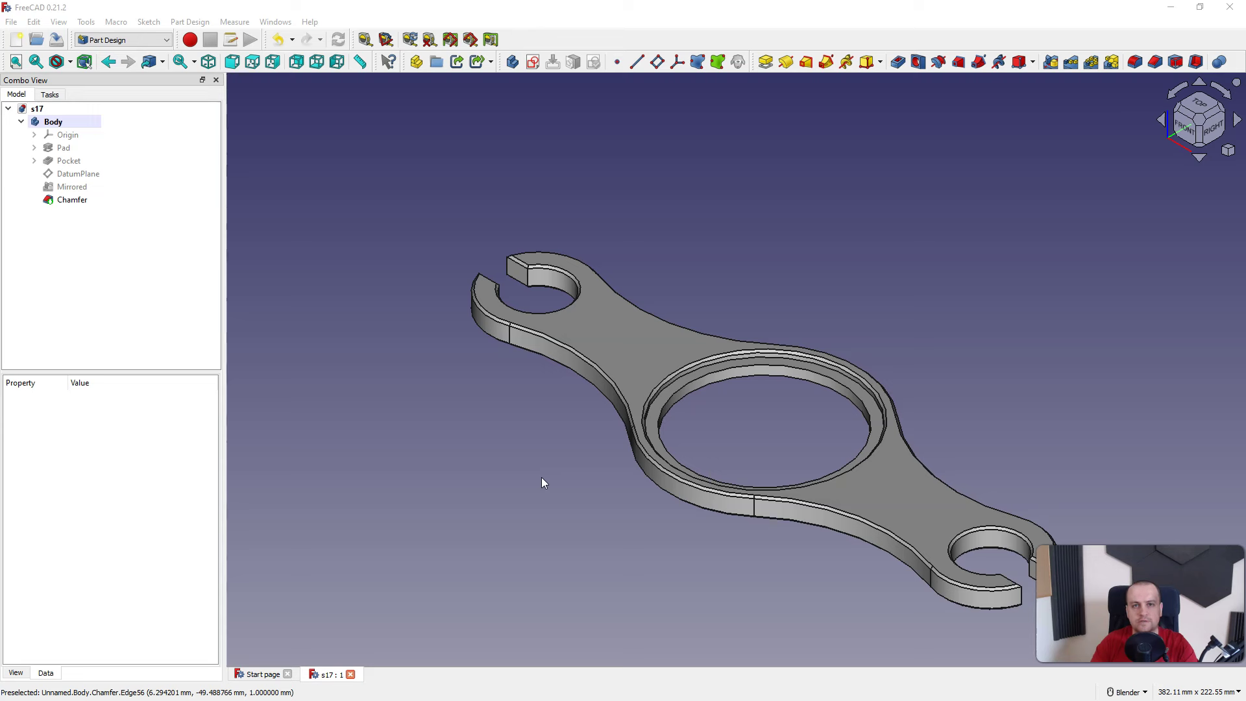
Create a new empty Unnamed1 document beside the finished wrench model
click(426, 275)
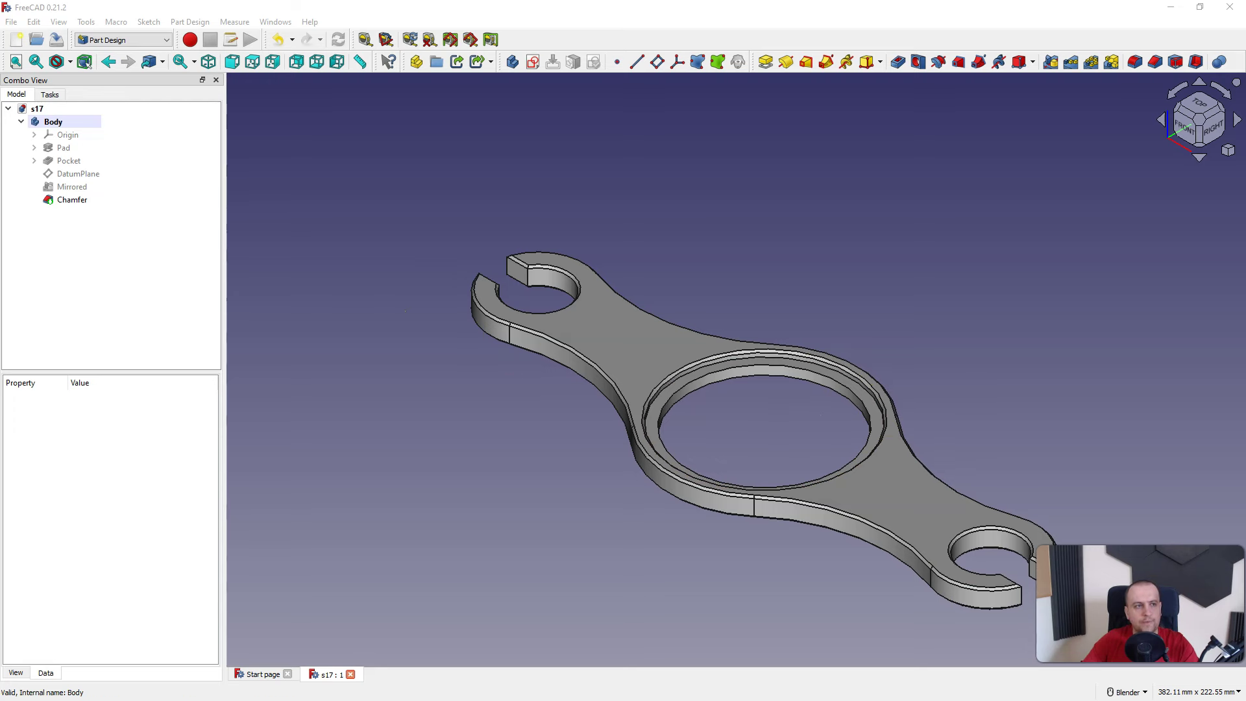
click(16, 40)
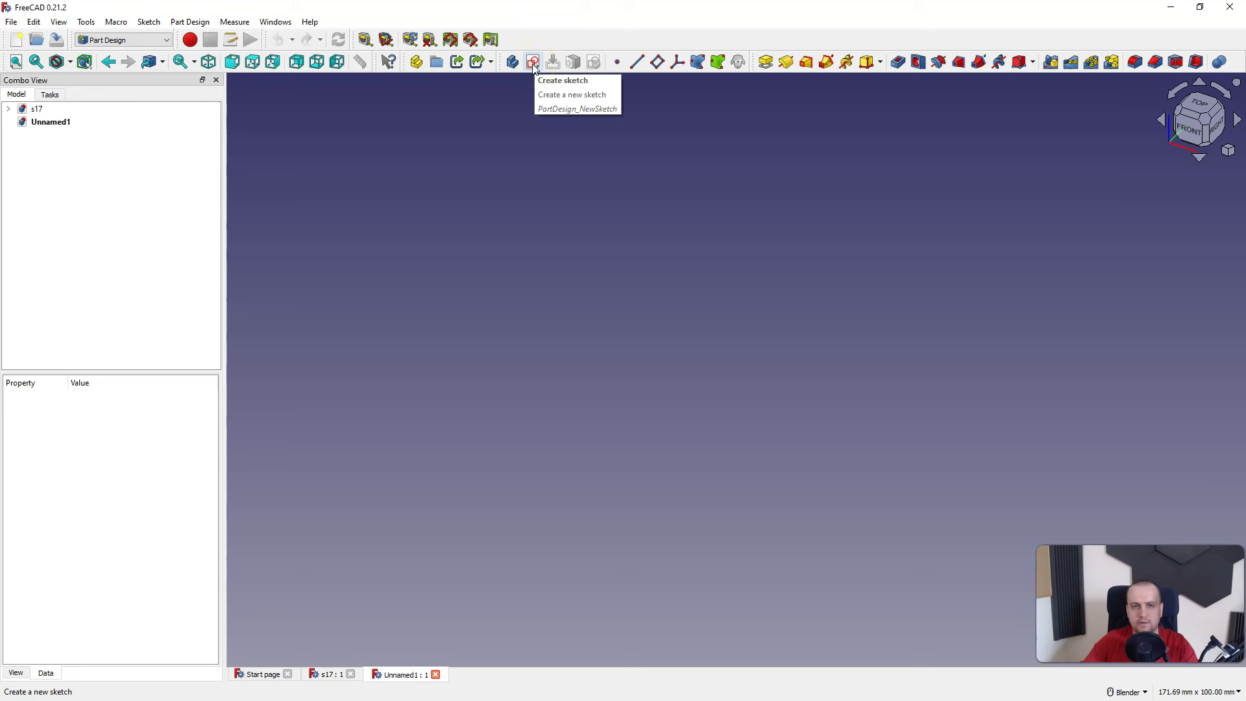
Start an empty sketch on the XY plane in the Unnamed1 document
click(330, 674)
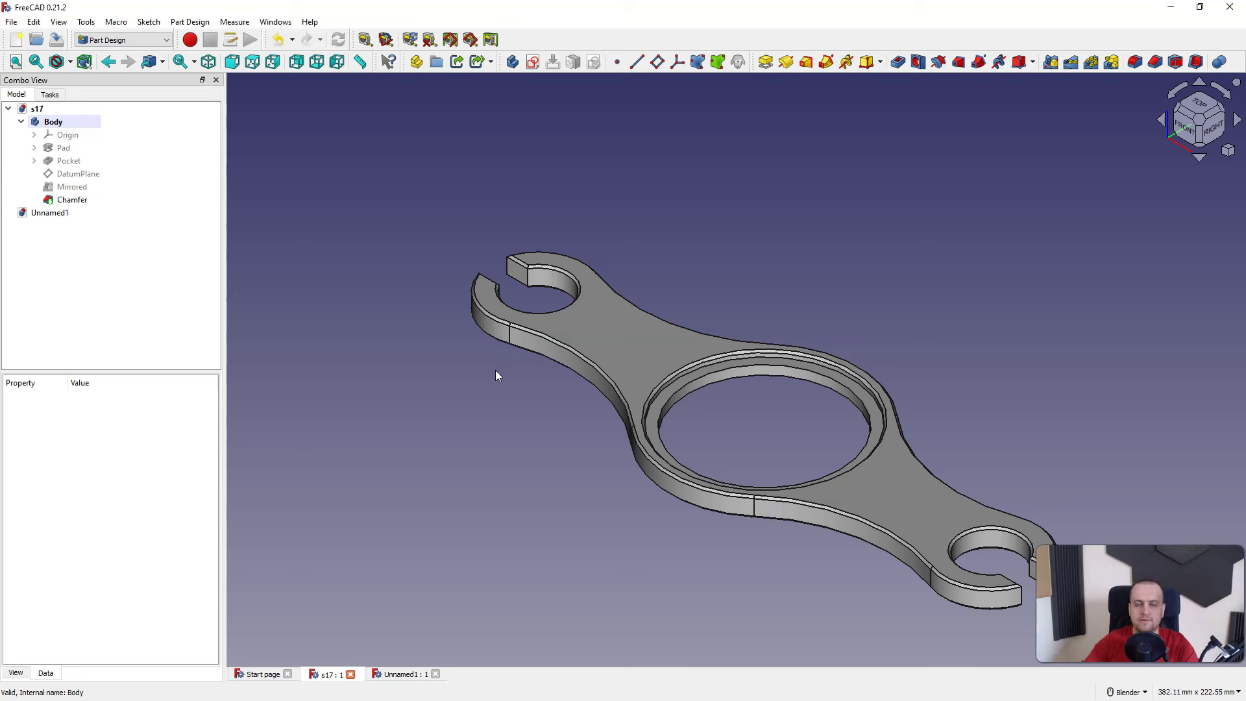
click(405, 673)
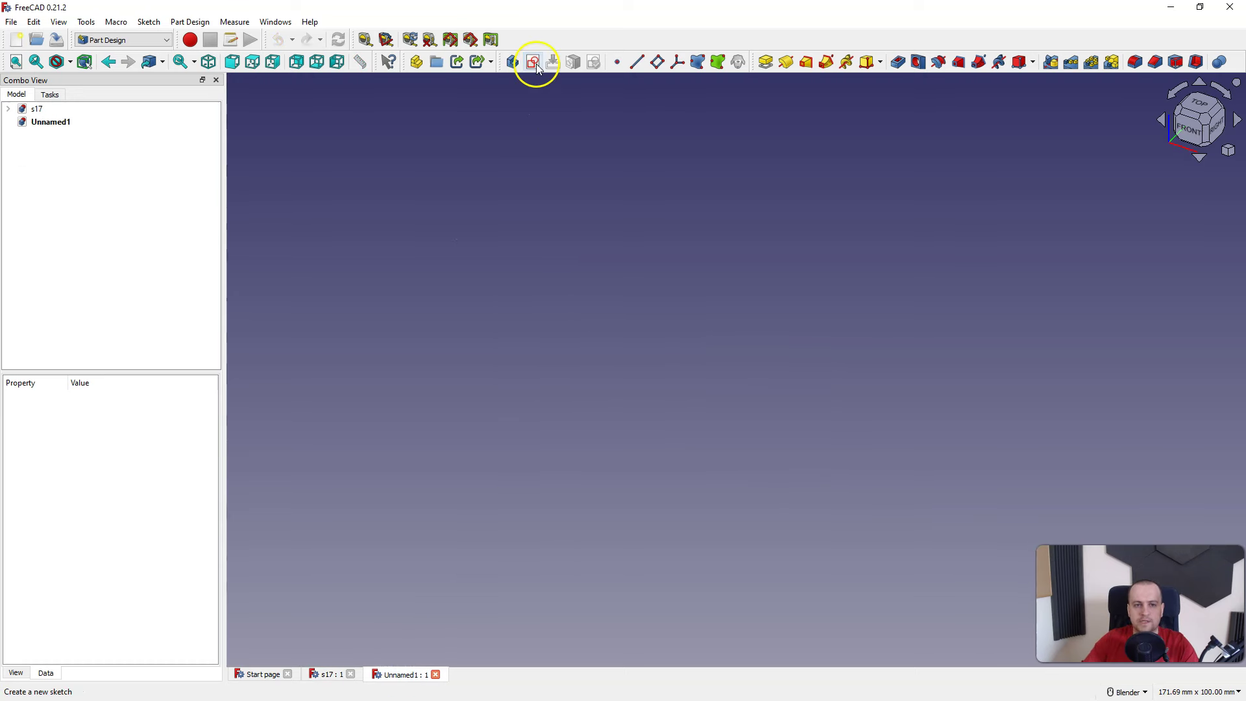
click(534, 63)
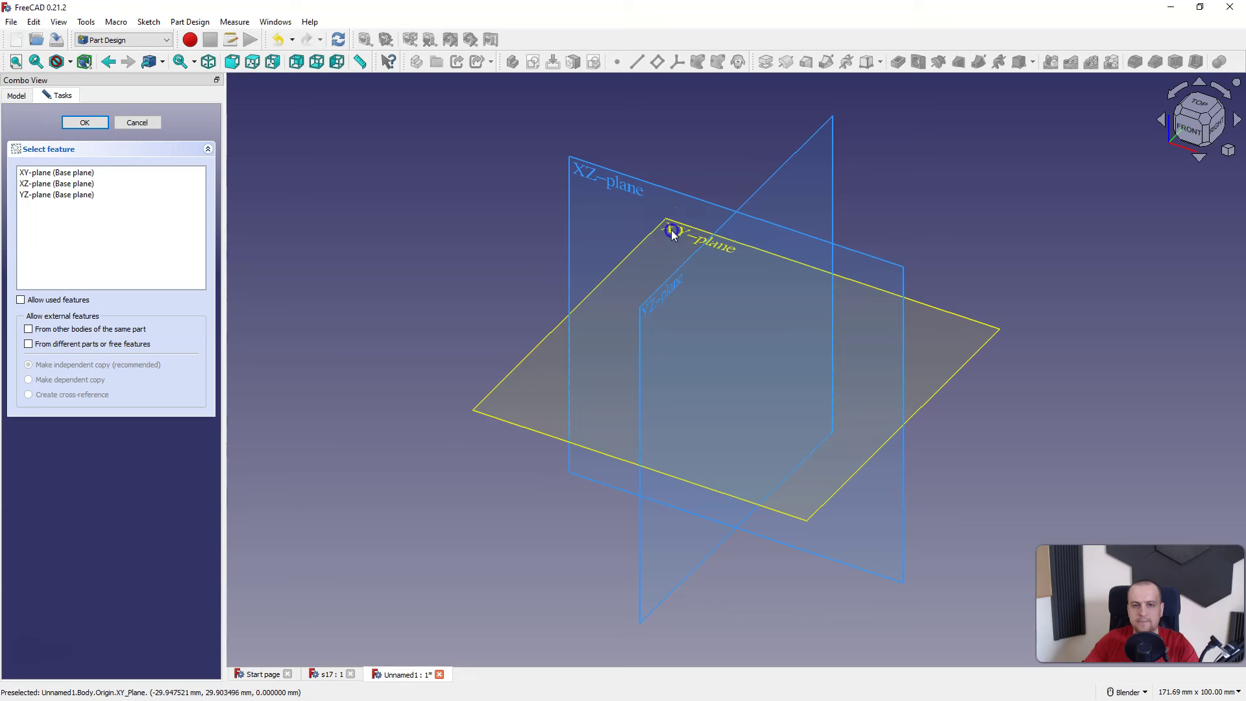
click(671, 231)
click(553, 63)
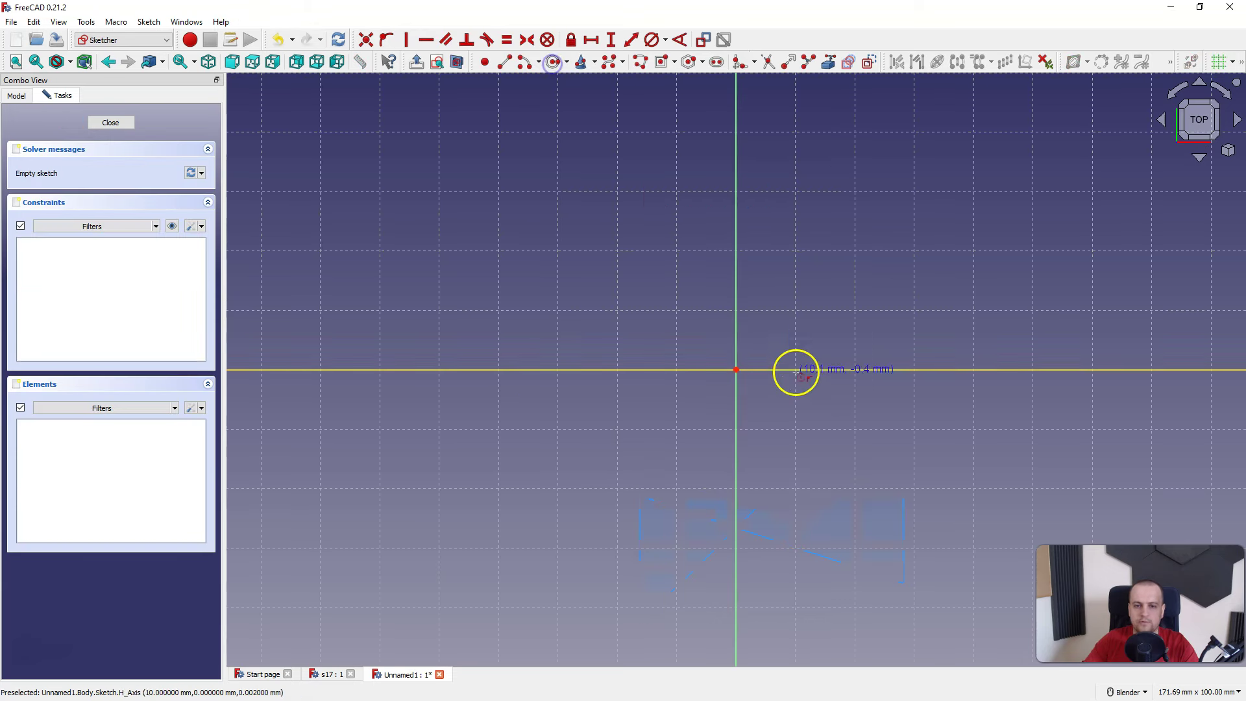
Draw the smaller inner circle centred on the sketch origin
click(736, 370)
right_click(765, 331)
click(736, 369)
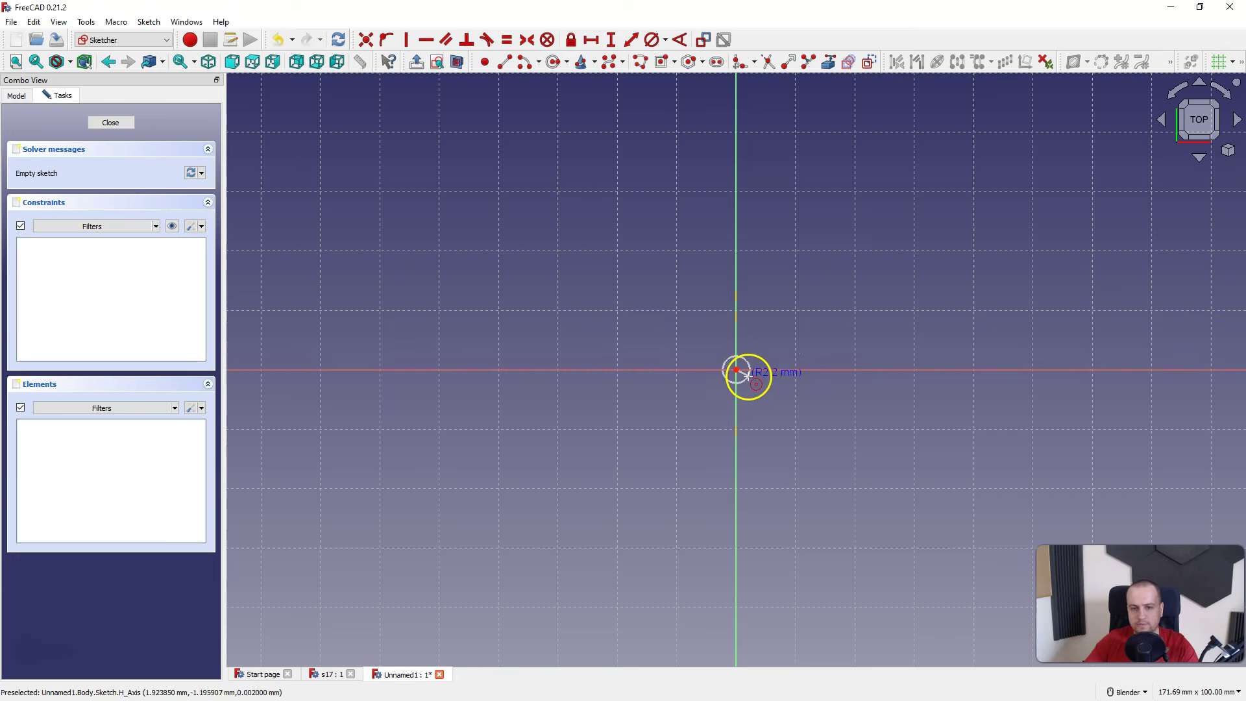
right_click(751, 392)
click(552, 63)
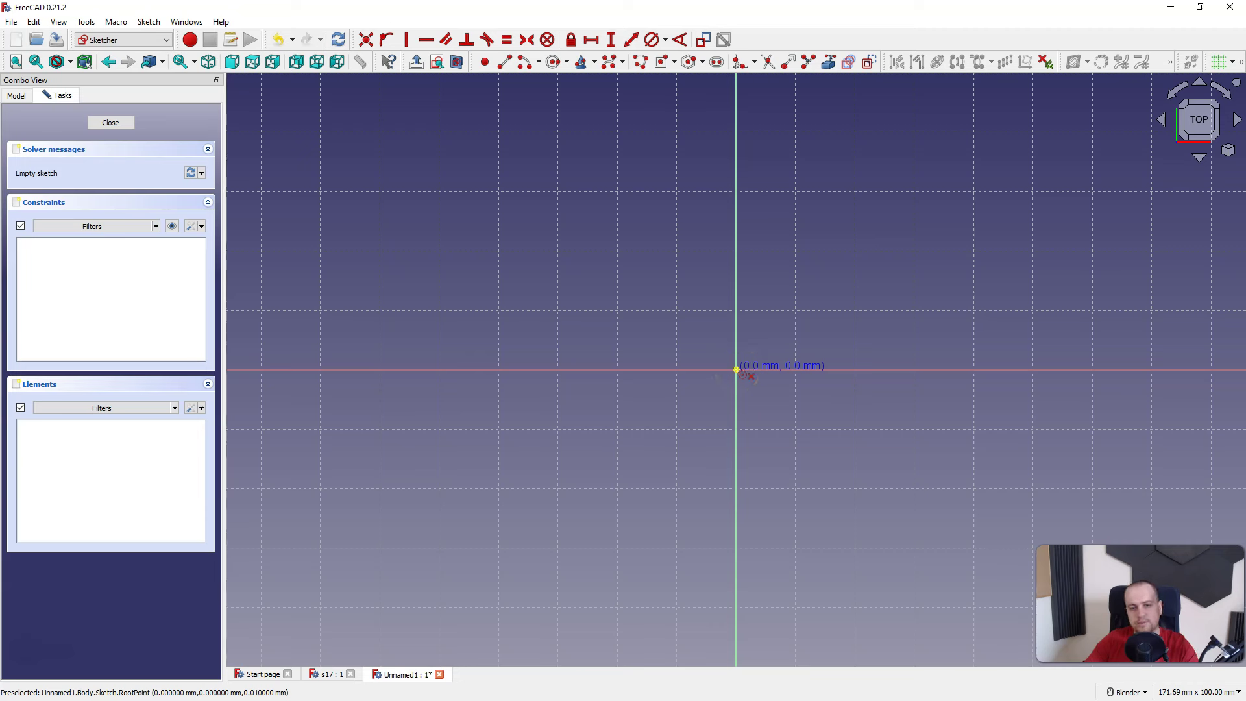
drag(736, 369, 818, 275)
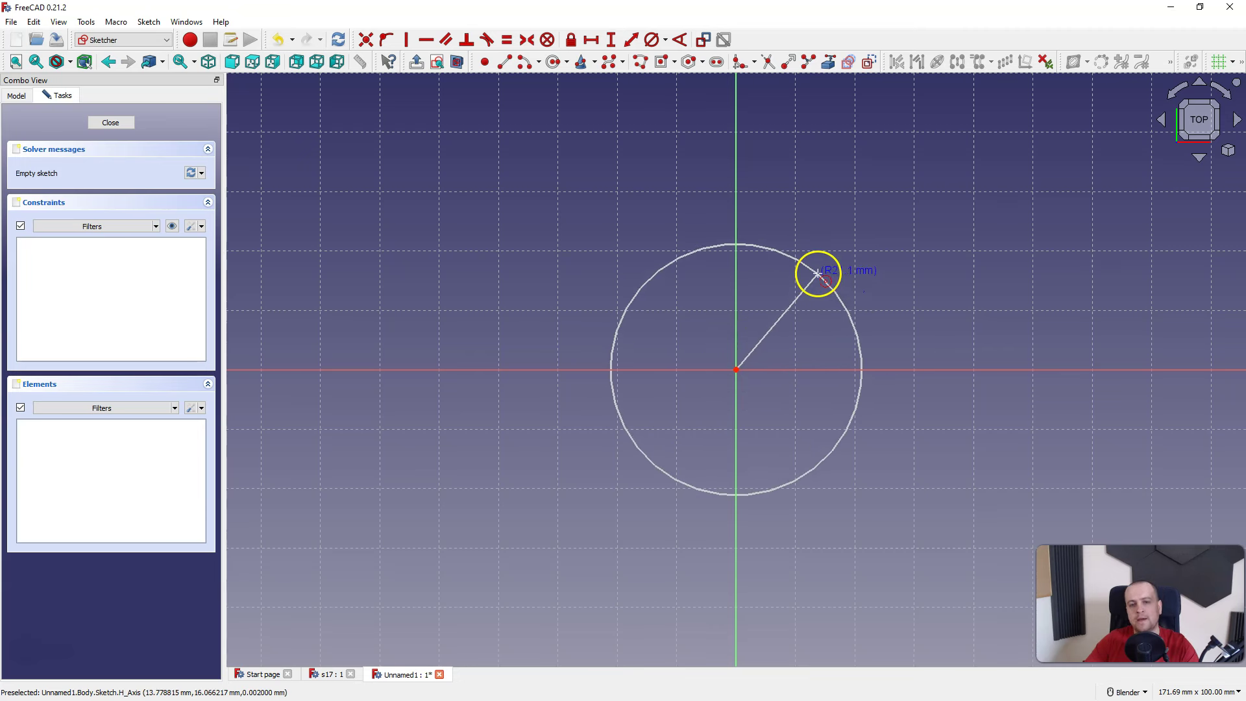
drag(817, 276, 817, 275)
drag(736, 295, 759, 305)
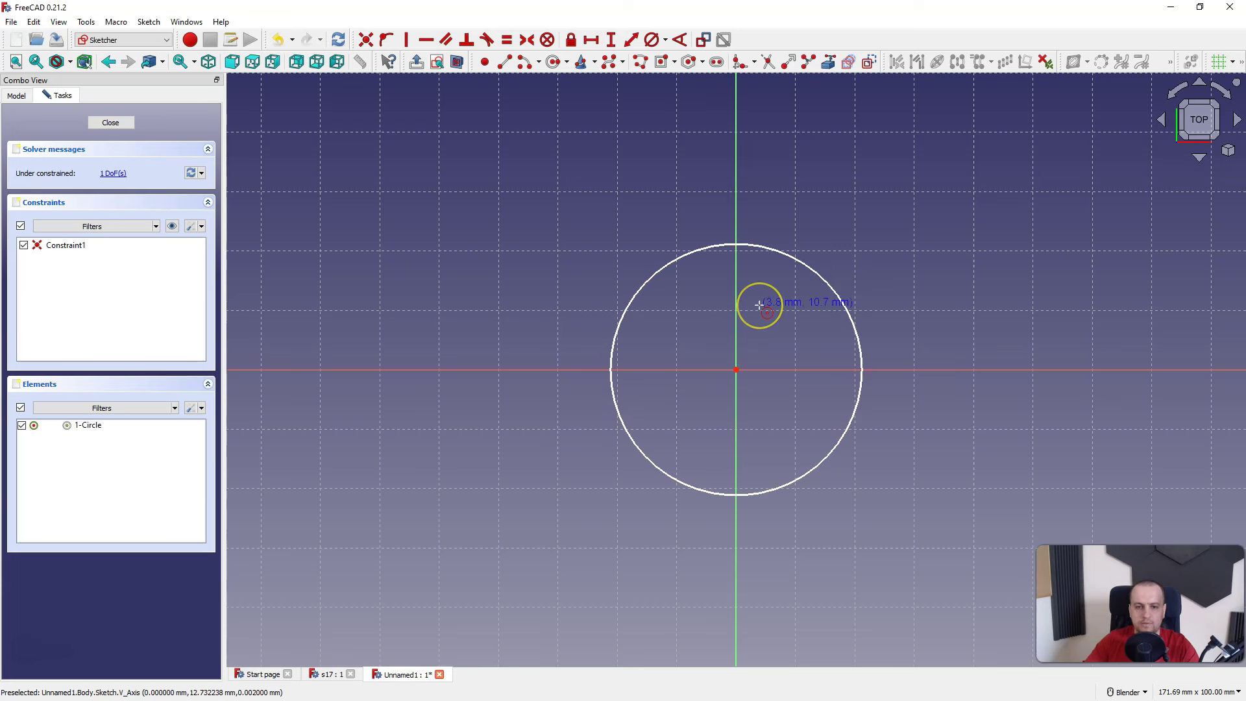
Draw a larger outer circle concentric with the first at the origin
click(736, 370)
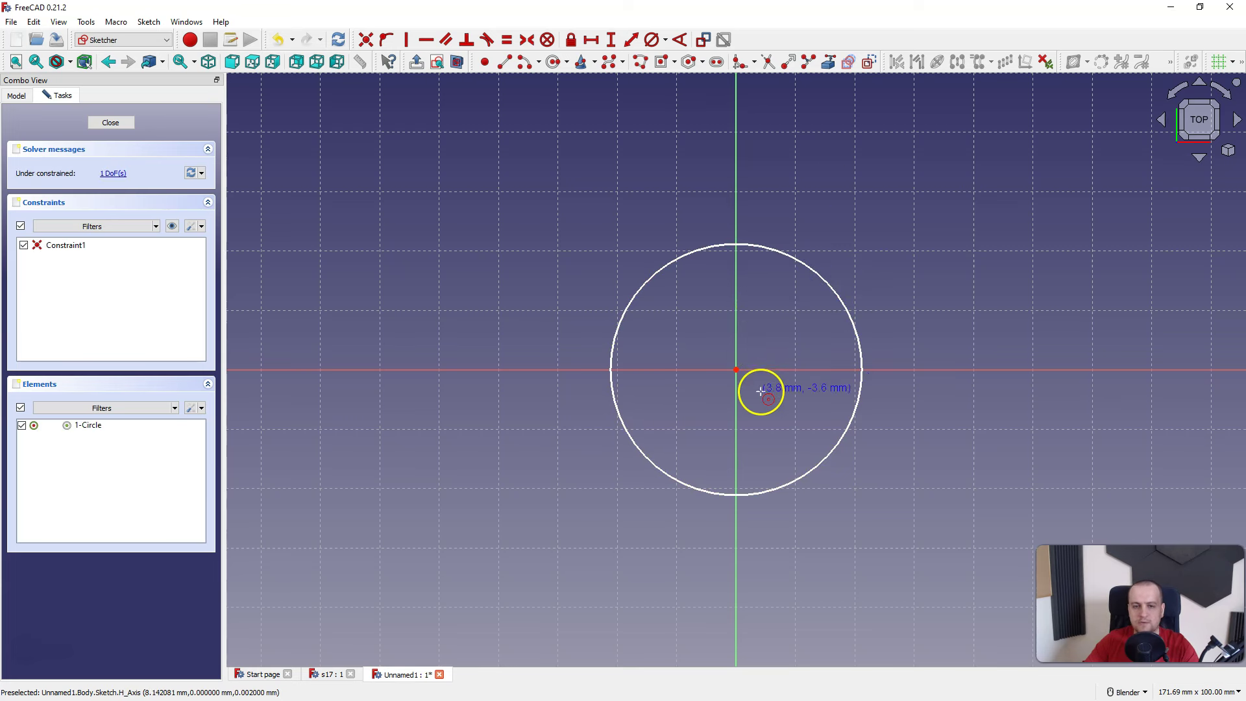
click(736, 370)
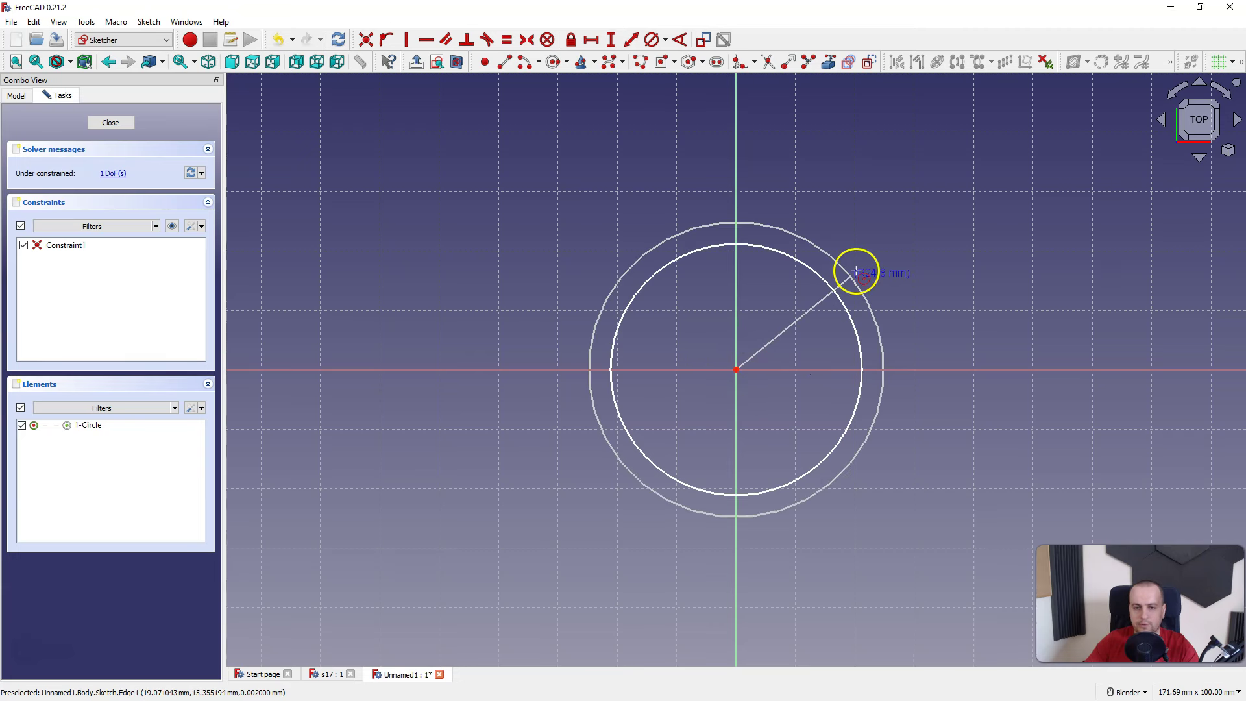
click(896, 236)
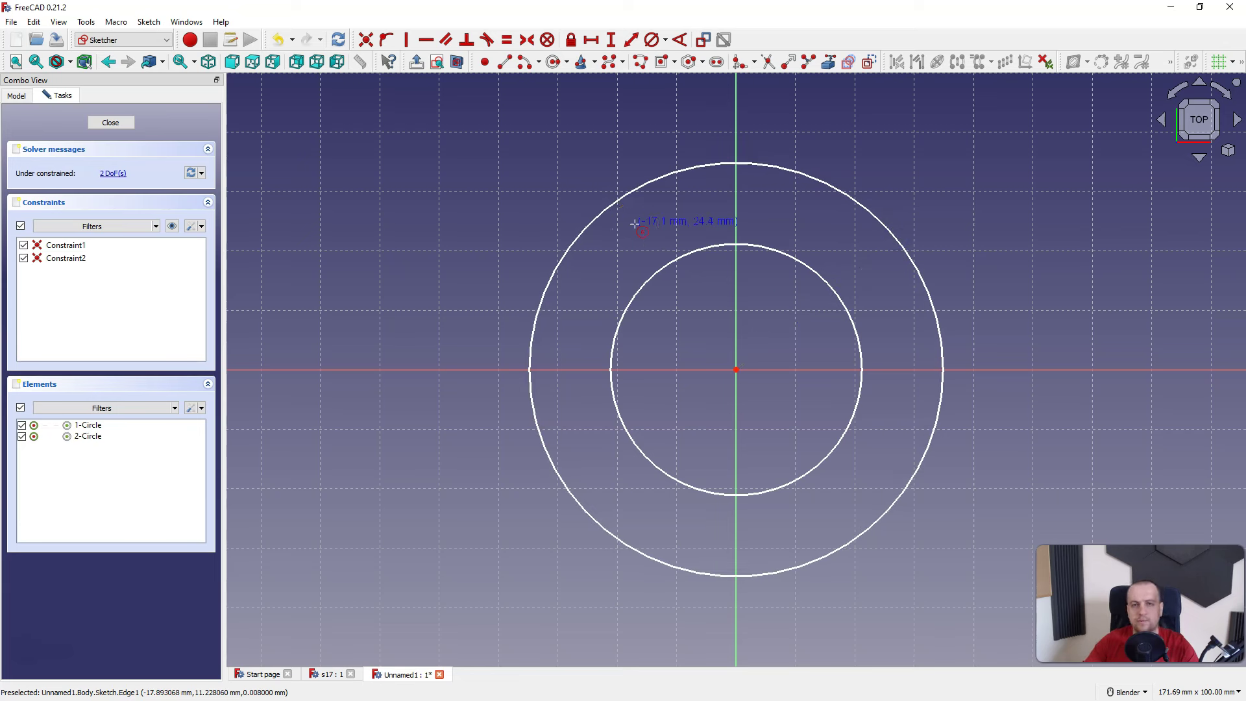
click(199, 225)
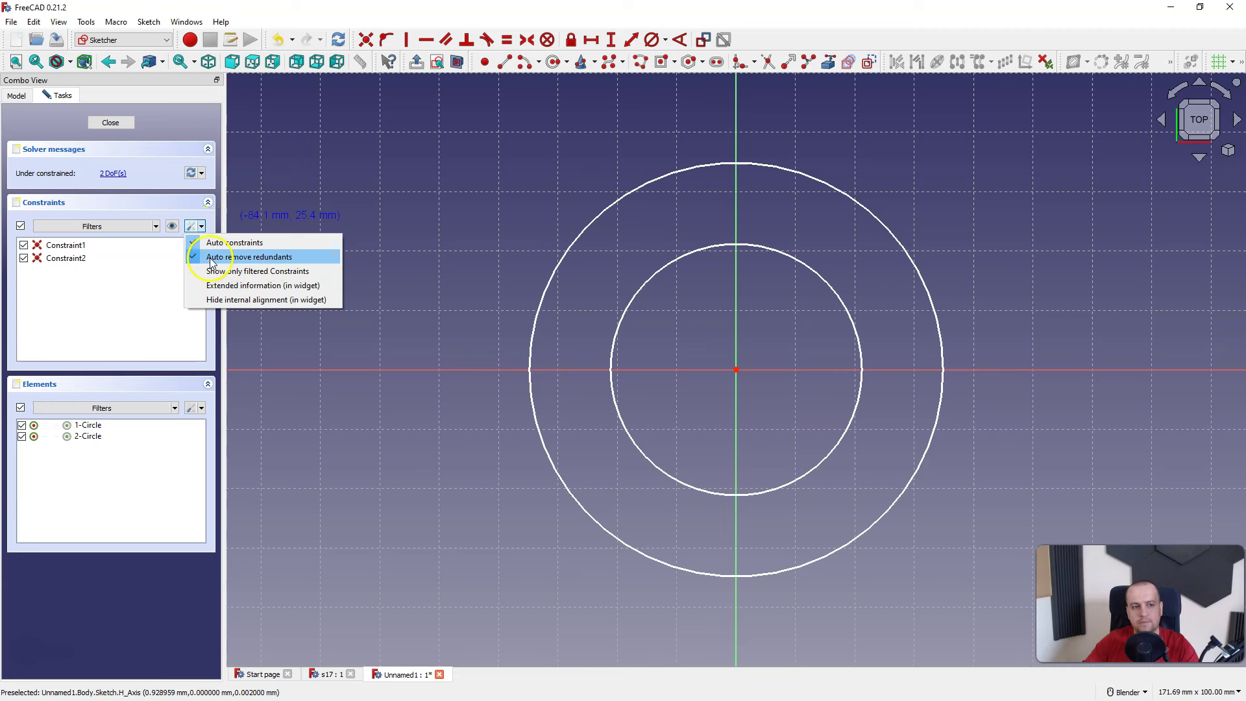
Draw concentric circle pairs on the horizontal axis left and right of the centre rings
click(213, 225)
scroll(810, 333, down, 1)
scroll(810, 333, down, 3)
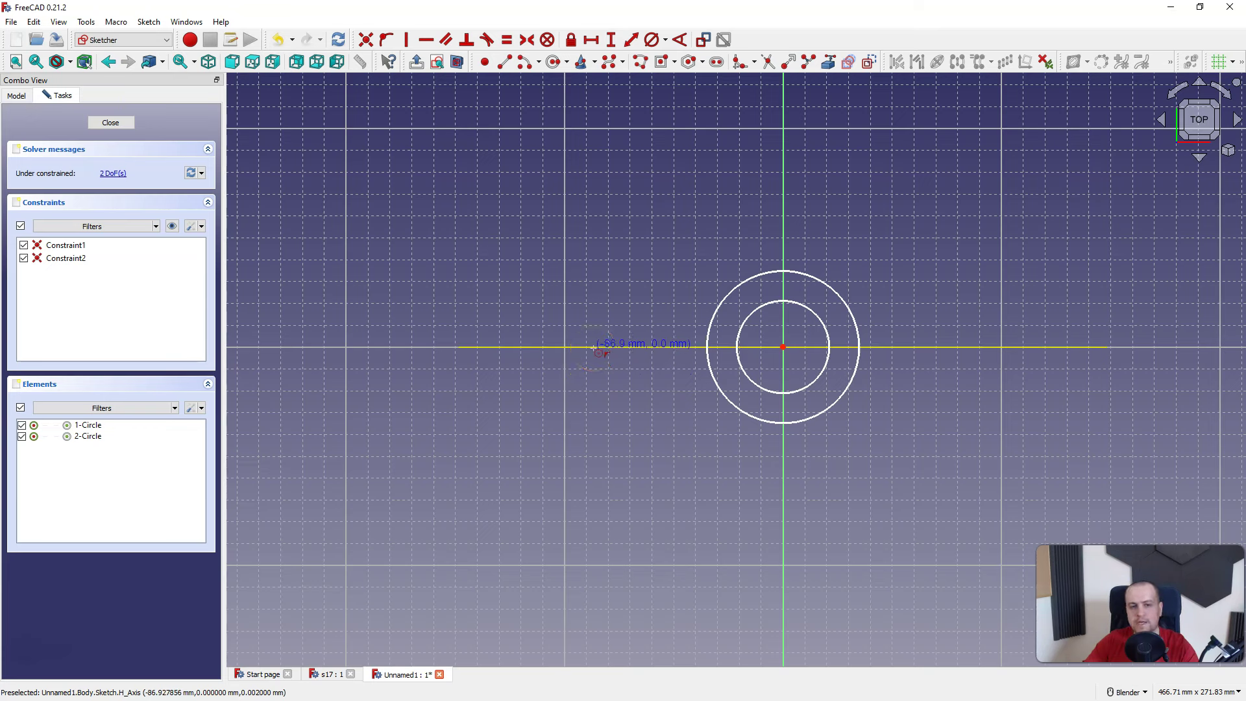
drag(593, 350, 607, 383)
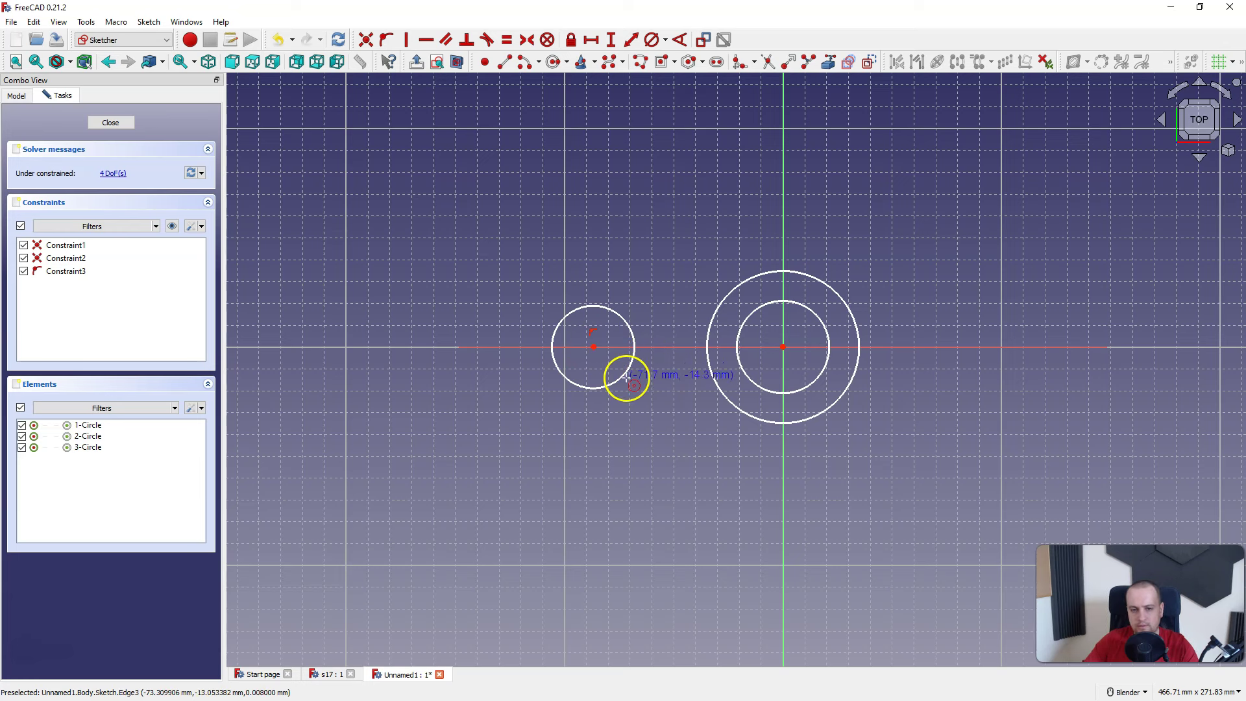
click(594, 346)
click(625, 395)
scroll(501, 384, down, 2)
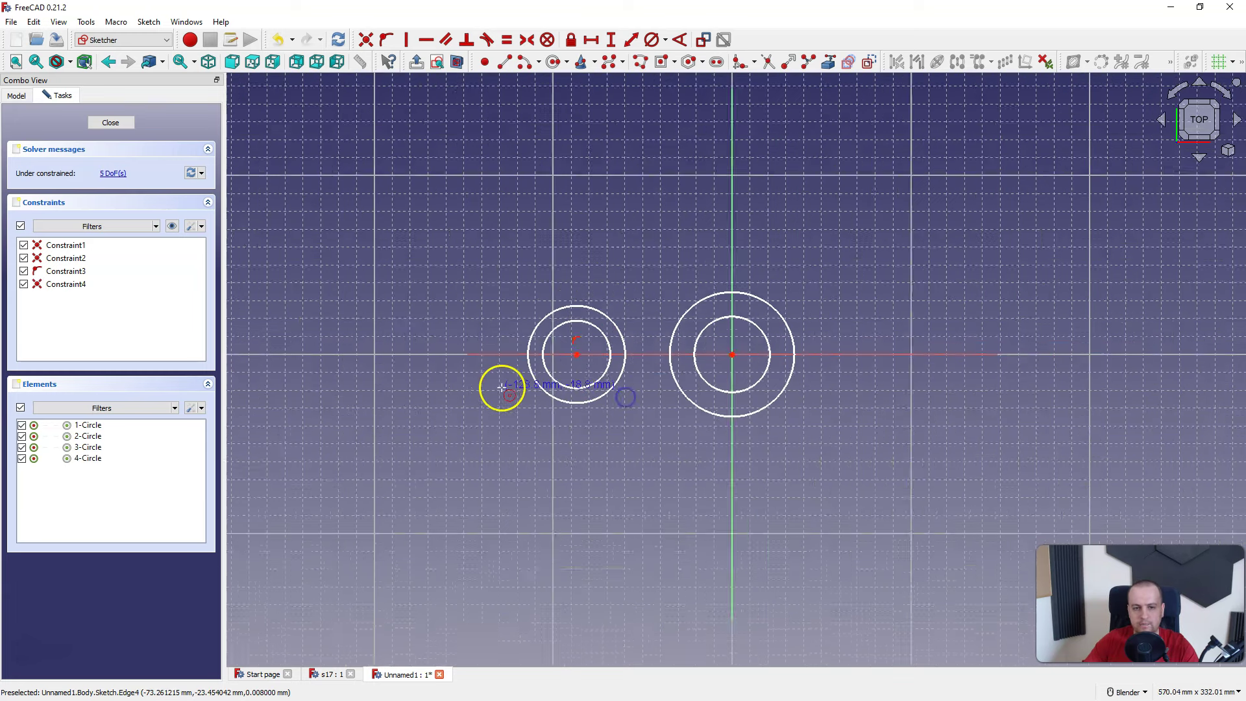
scroll(501, 384, down, 1)
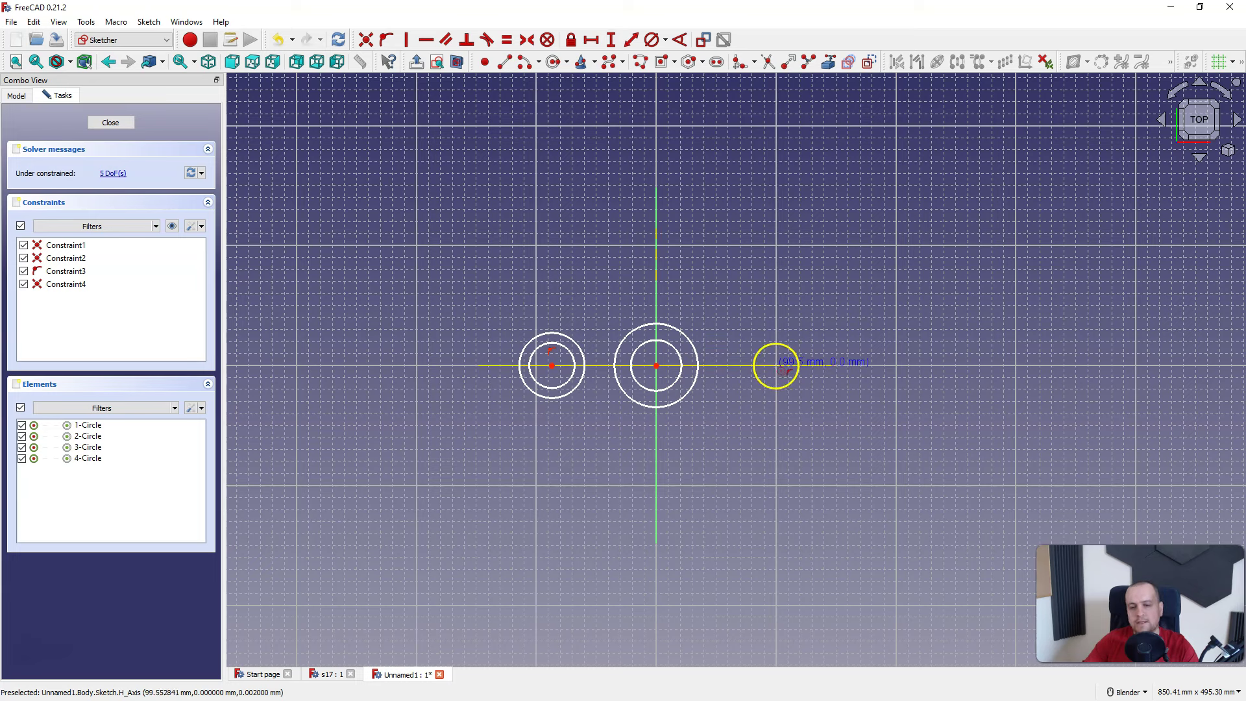
click(776, 365)
click(795, 389)
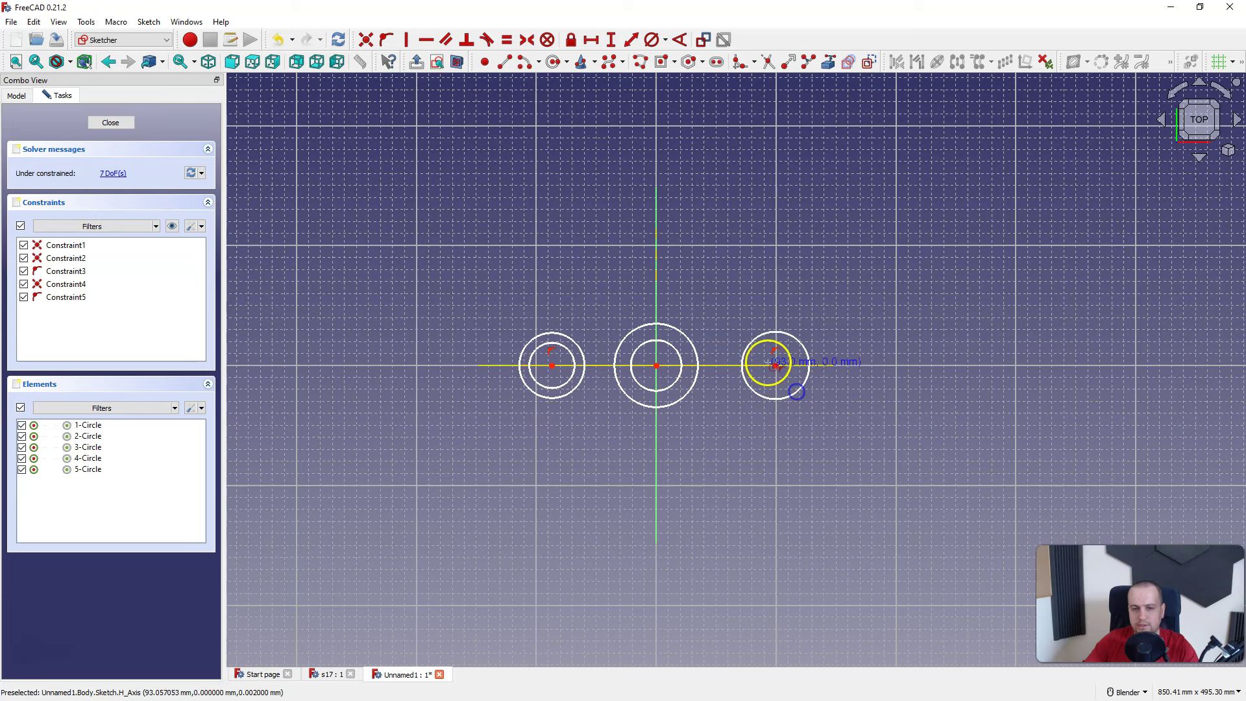
click(776, 366)
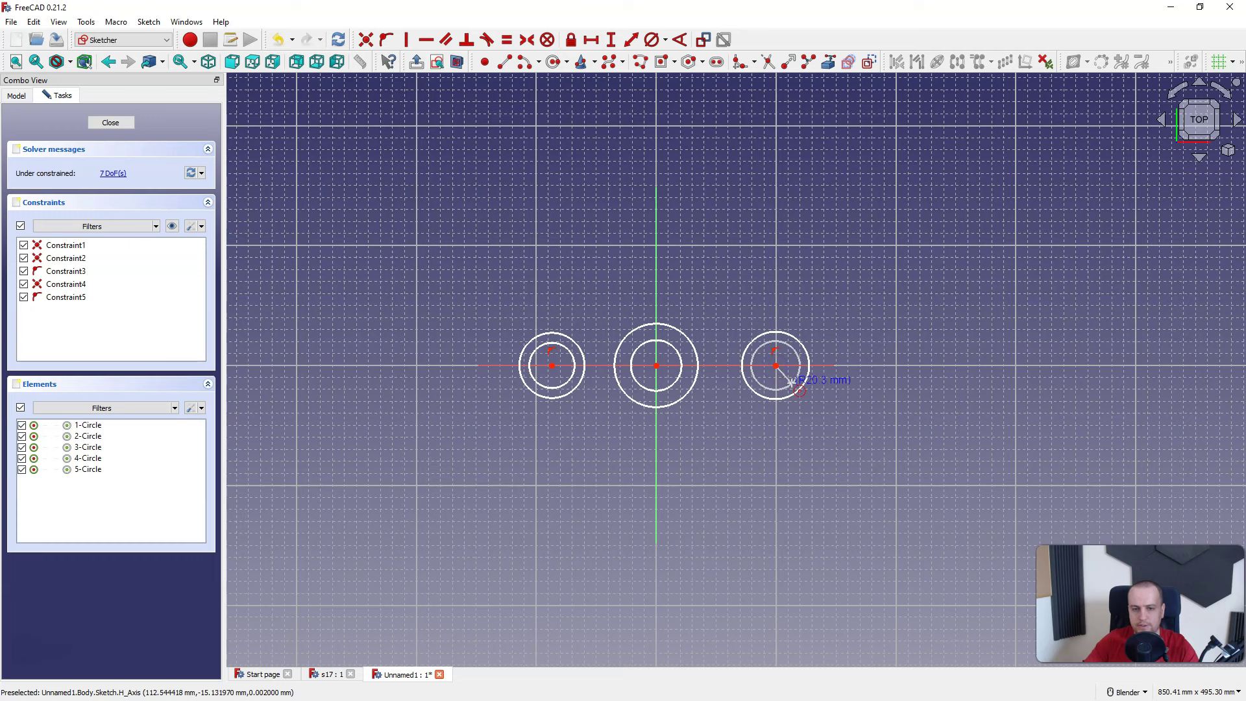
click(795, 384)
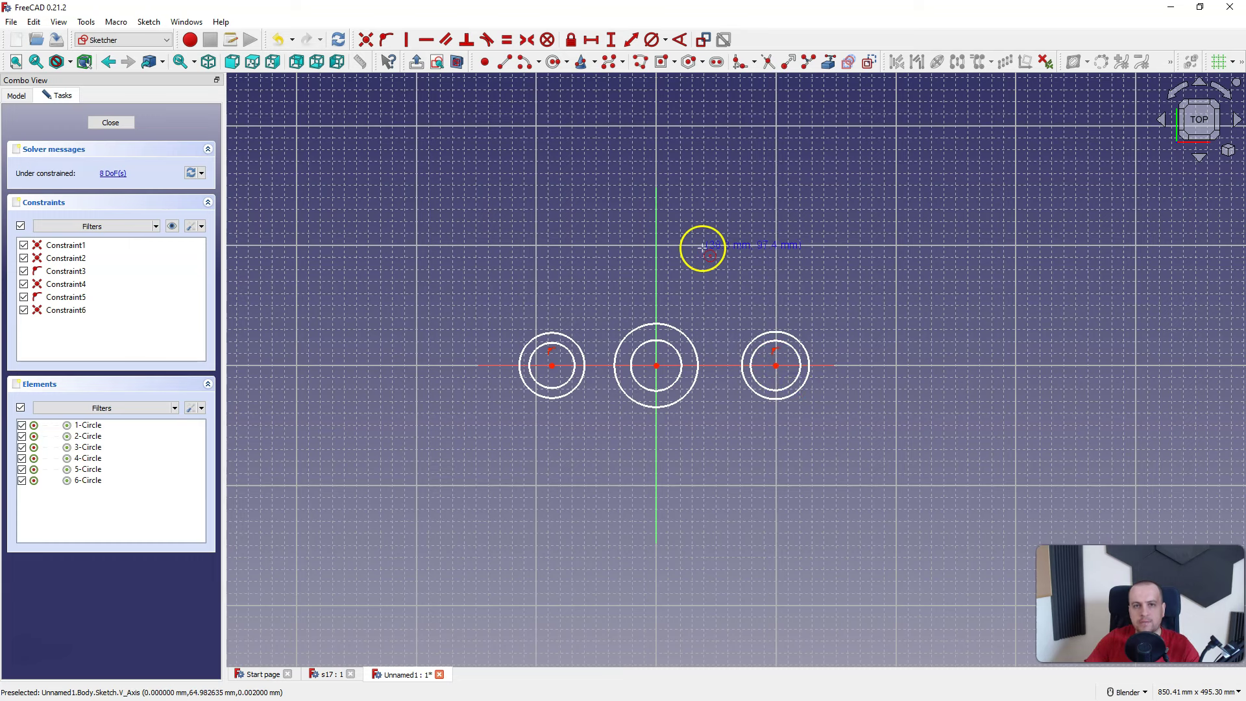
Add four single circles above and below the left and right sides
click(598, 279)
click(605, 309)
click(720, 285)
click(736, 316)
click(602, 454)
click(613, 479)
click(726, 445)
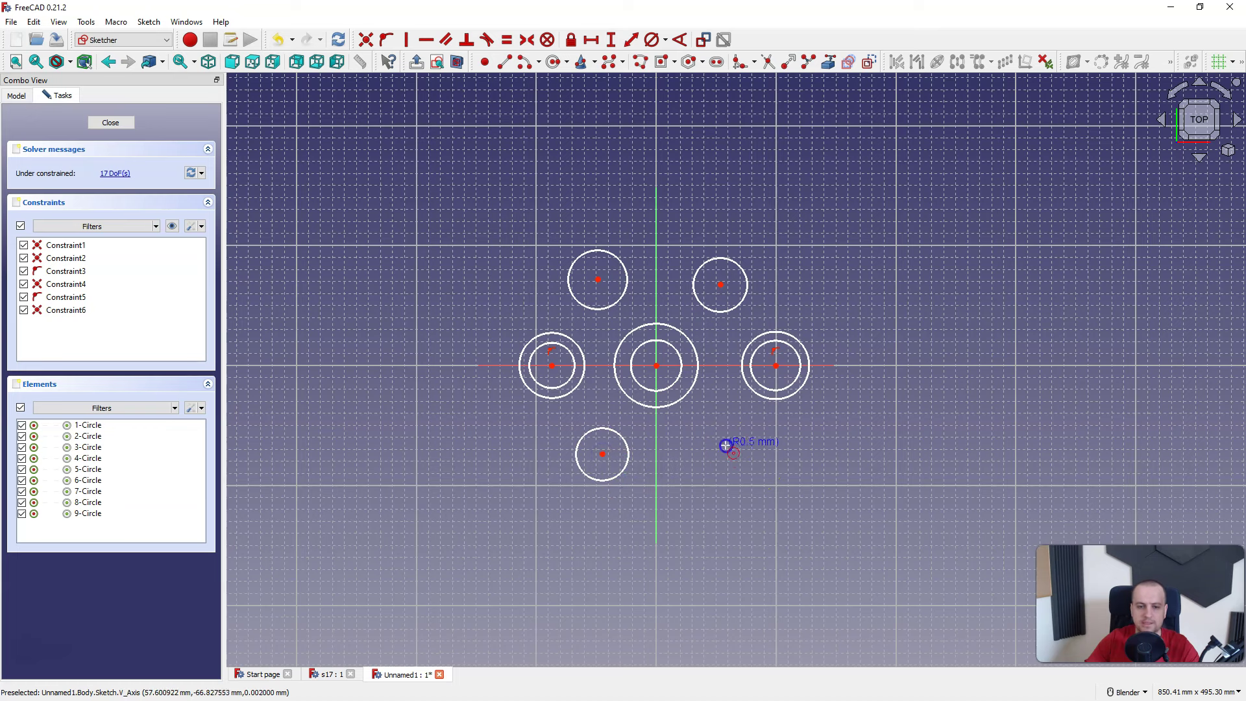
click(729, 467)
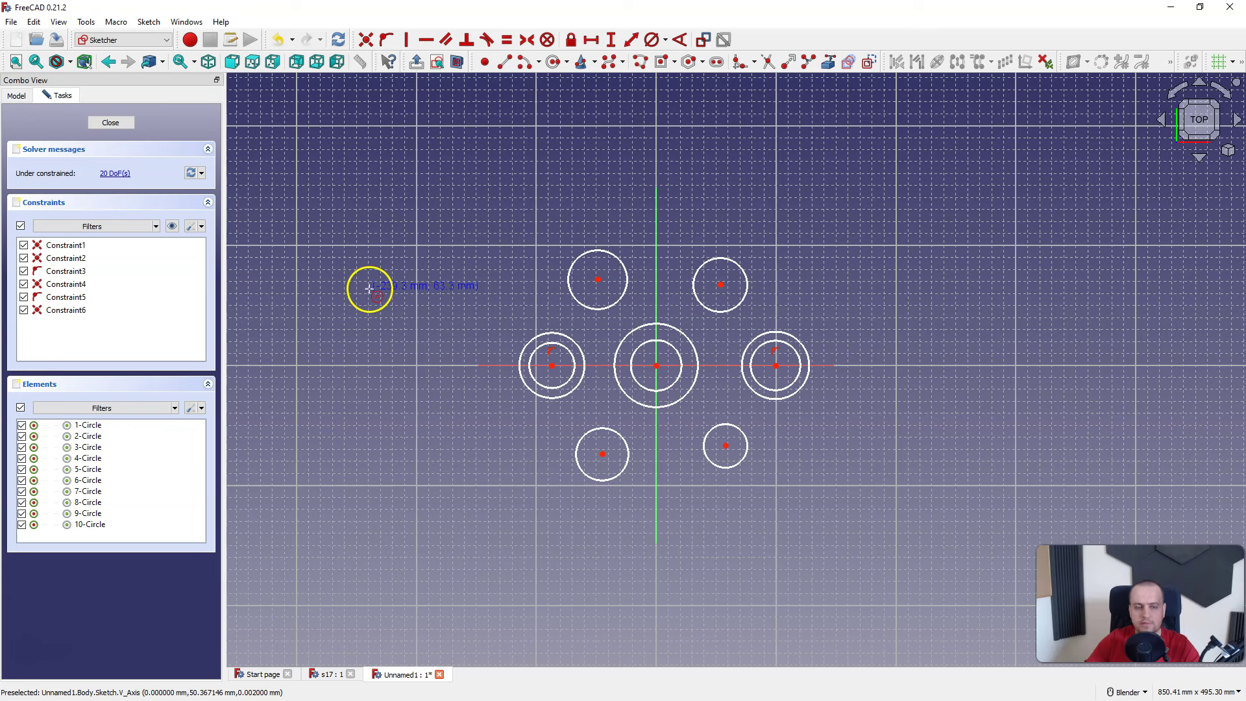
right_click(442, 279)
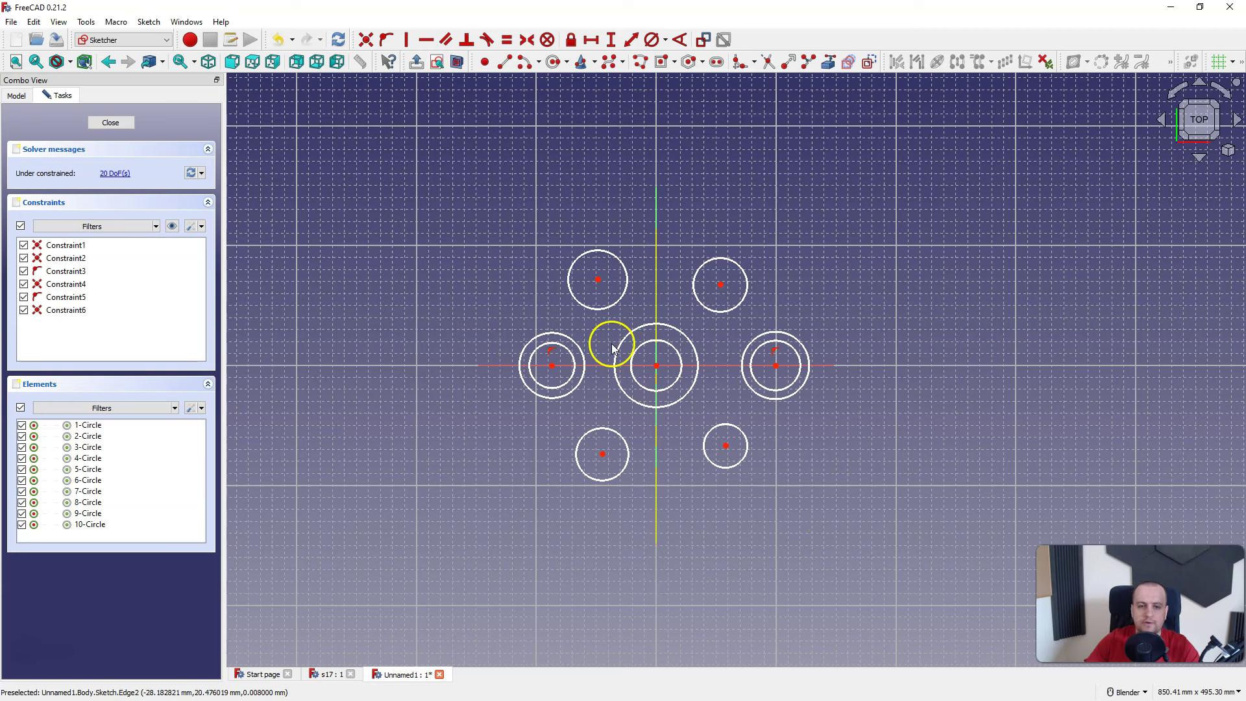
Dimension the central ring at 80 and 100 mm and the left boss circles at 30 and 50 mm
click(654, 41)
click(639, 350)
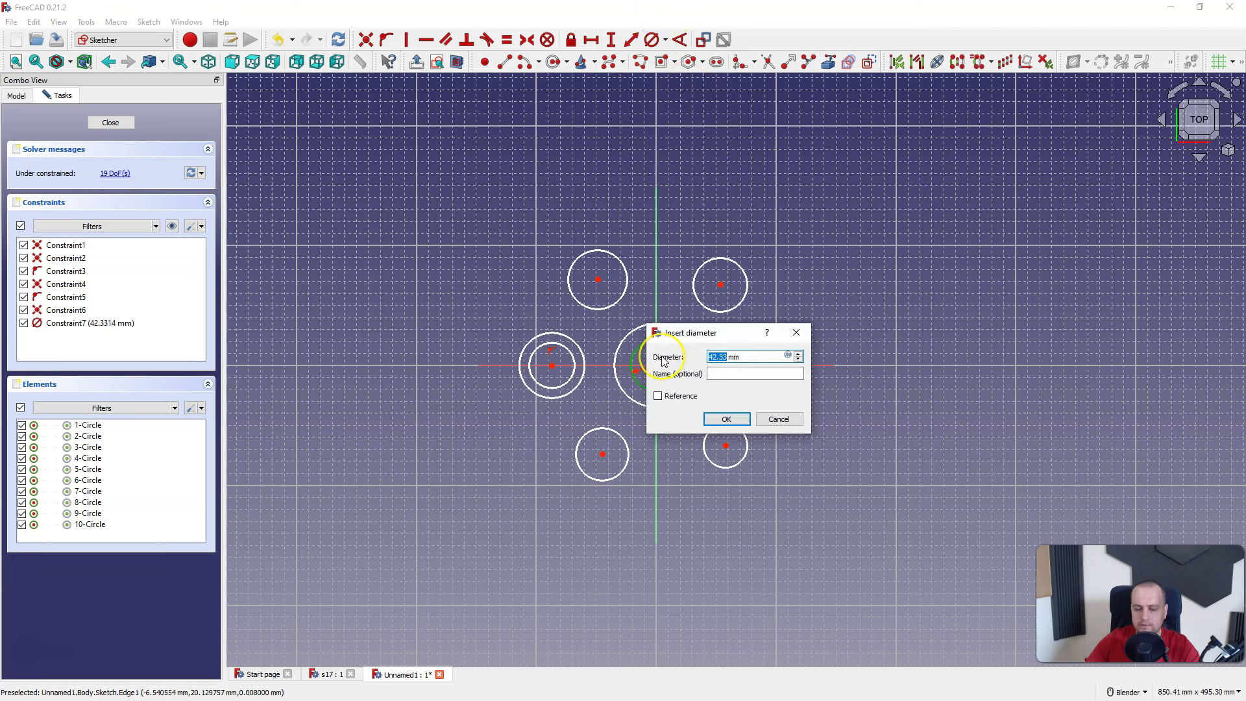
text(80)
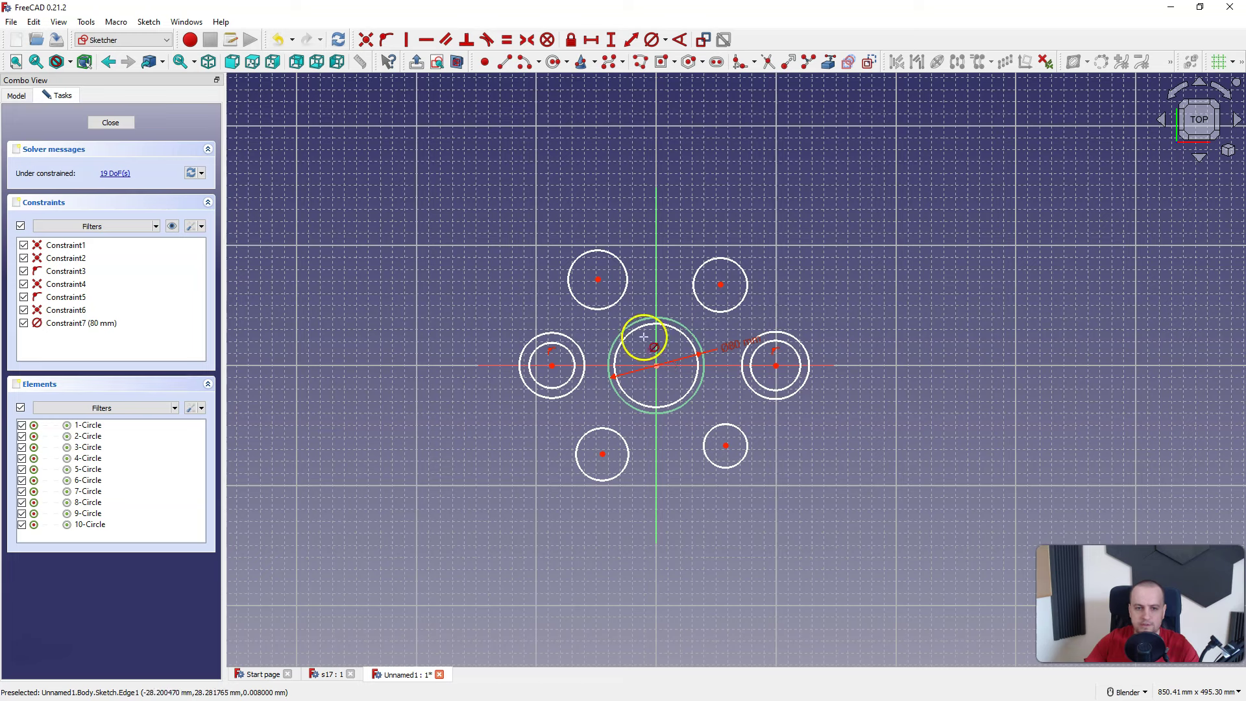
click(635, 335)
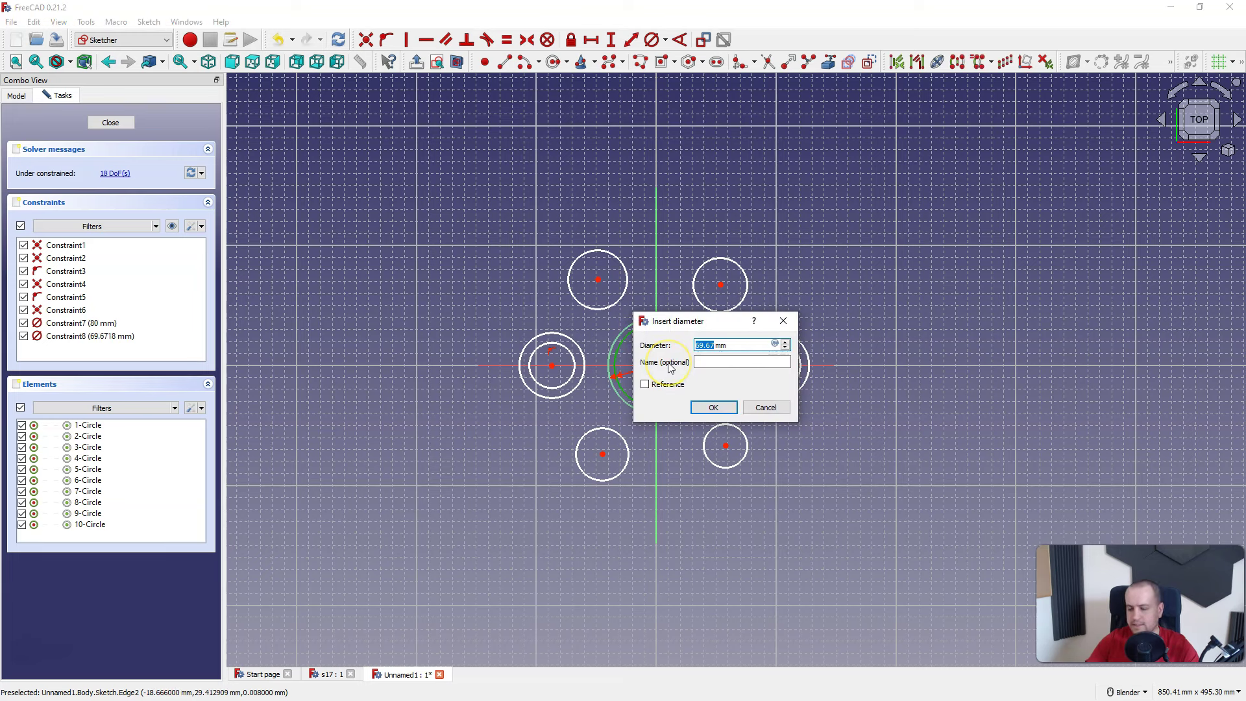
key(Return)
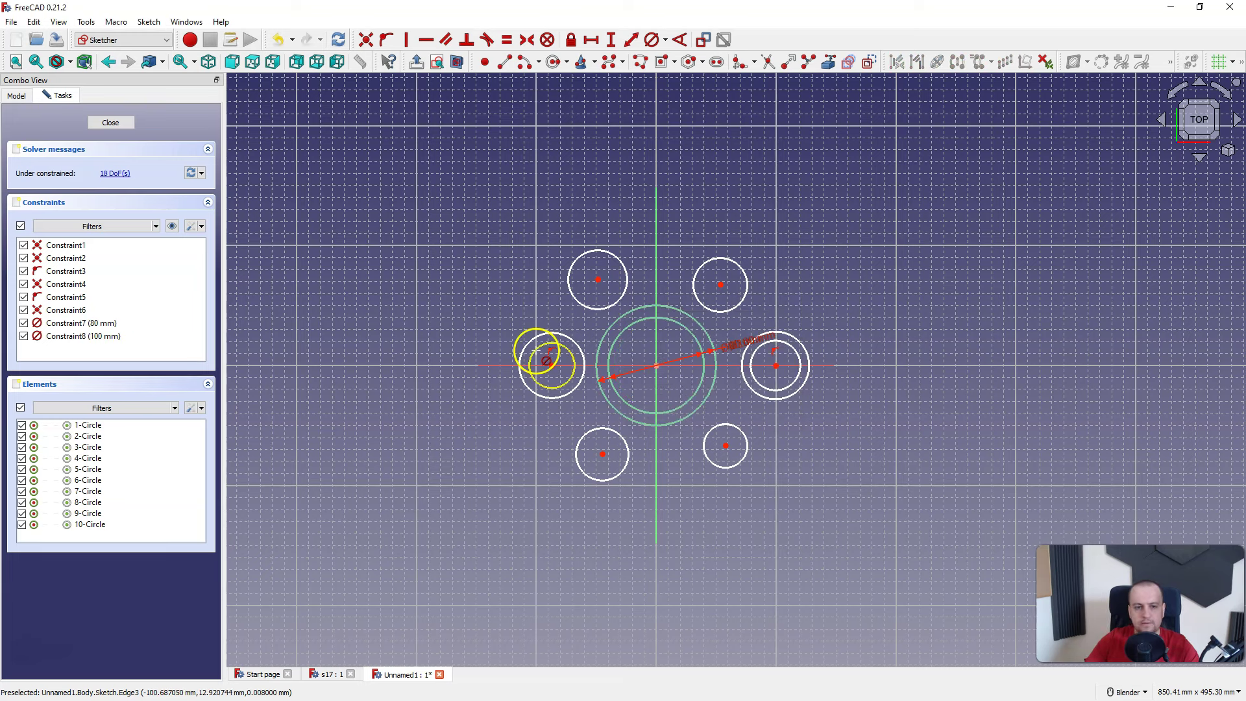
click(568, 369)
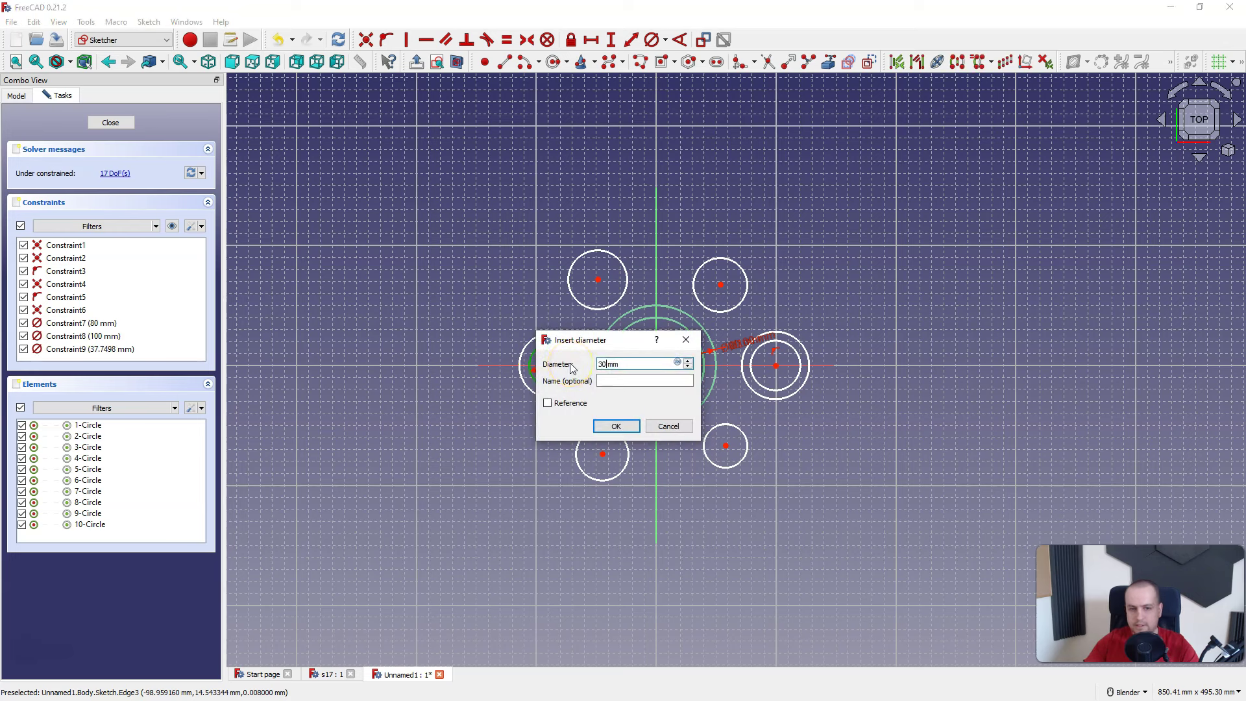
key(Return)
click(527, 348)
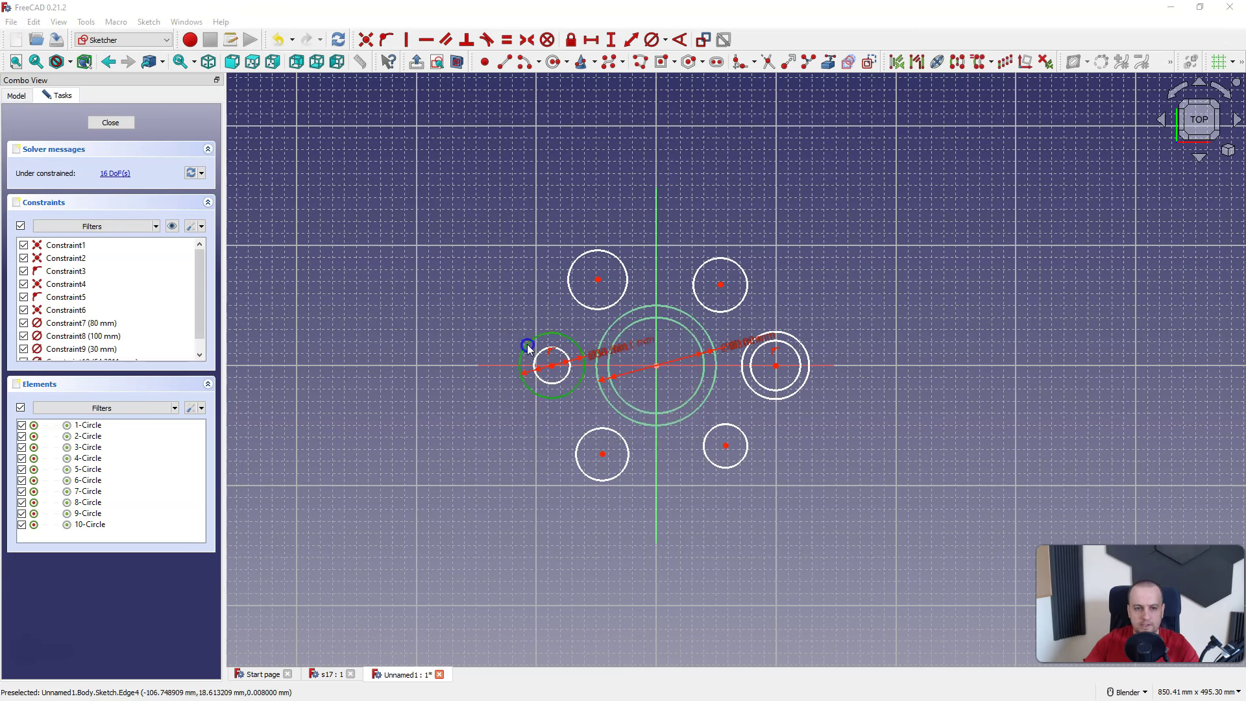
key(Return)
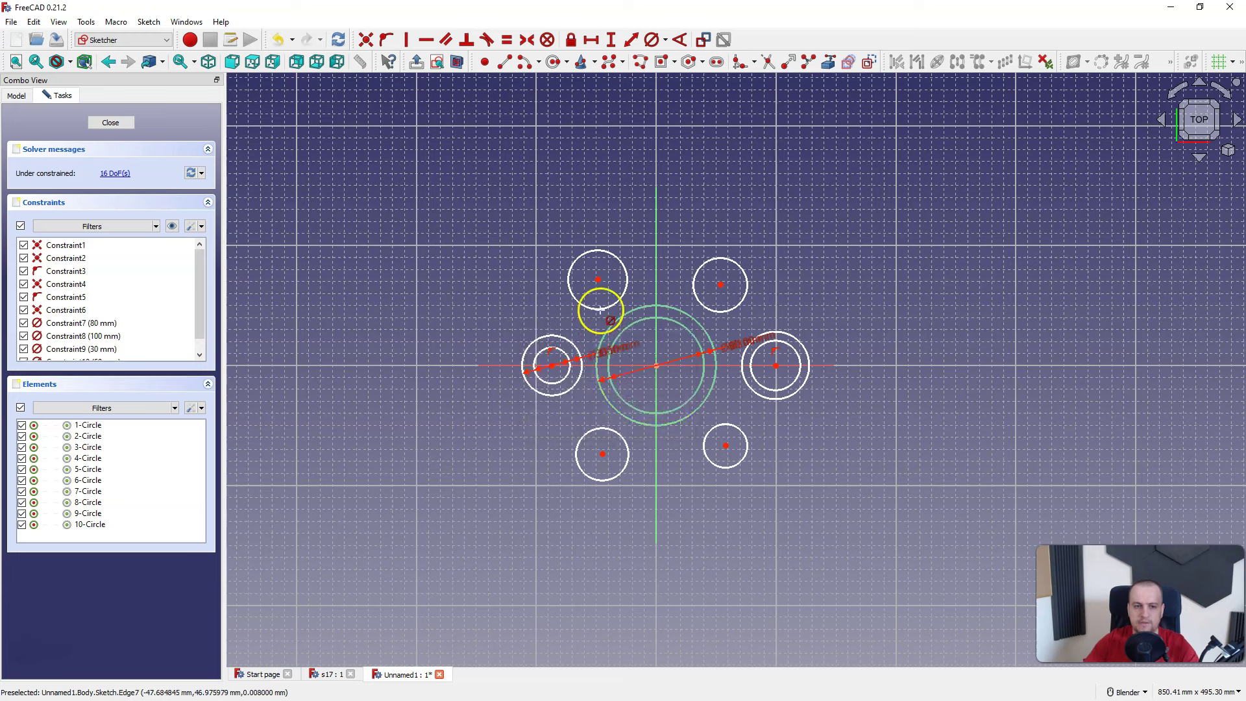
Set the top-left circle to 160 mm diameter and drag the four outer circles farther out
click(584, 251)
text(160)
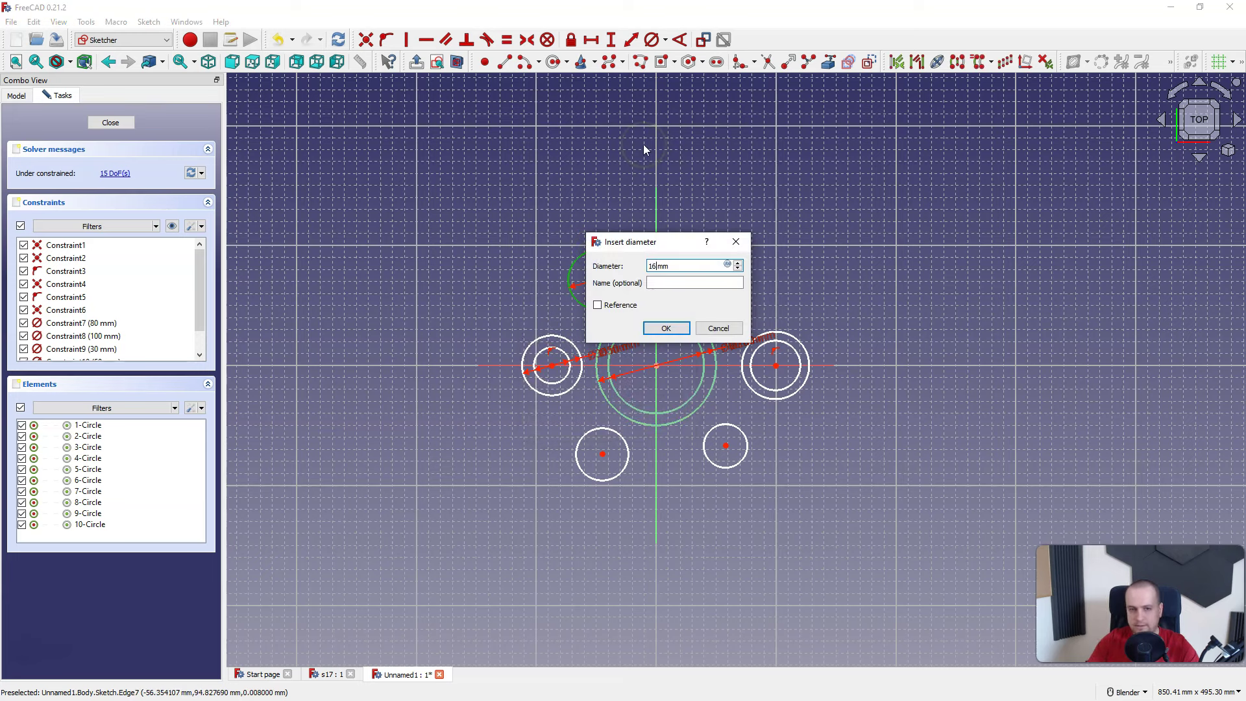
key(Return)
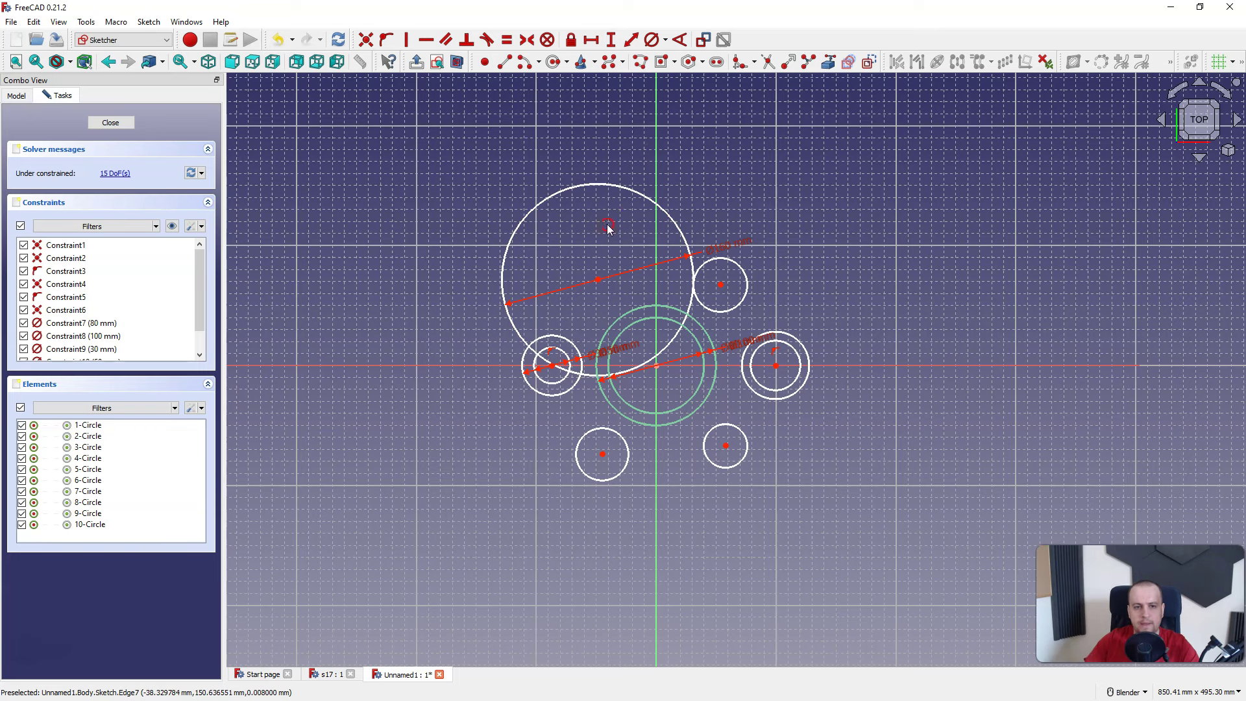
drag(598, 283, 569, 218)
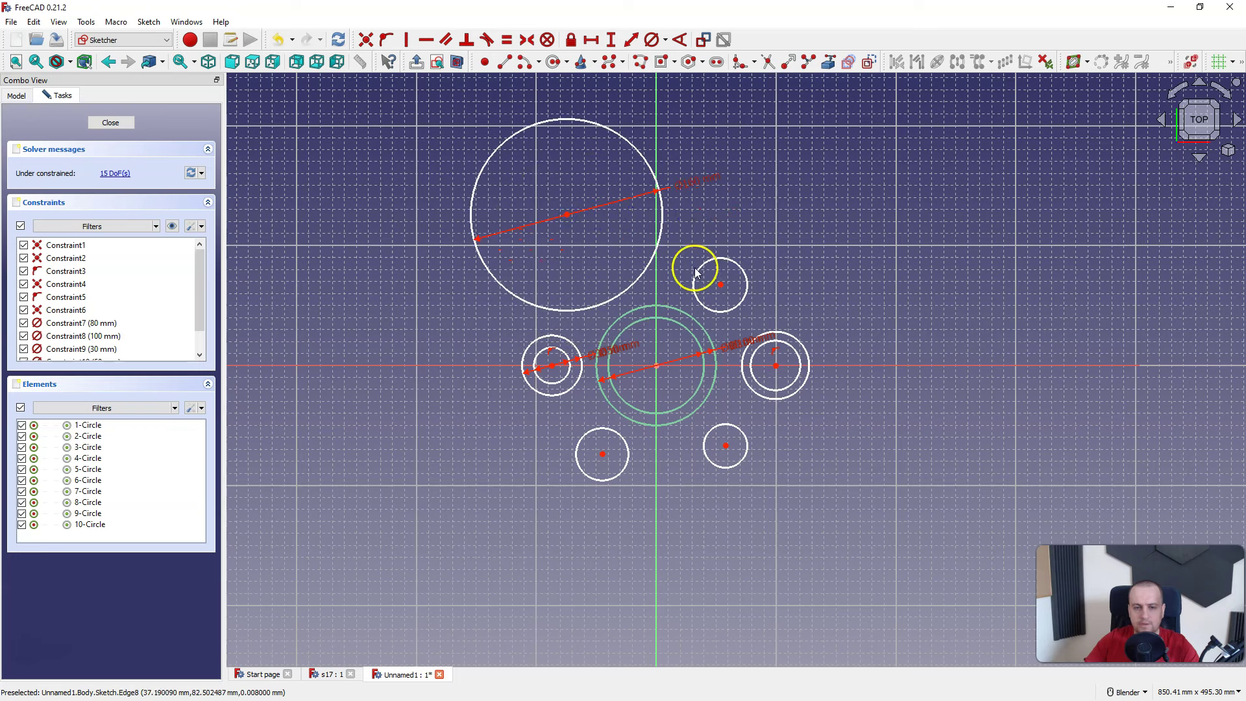
drag(721, 284, 766, 221)
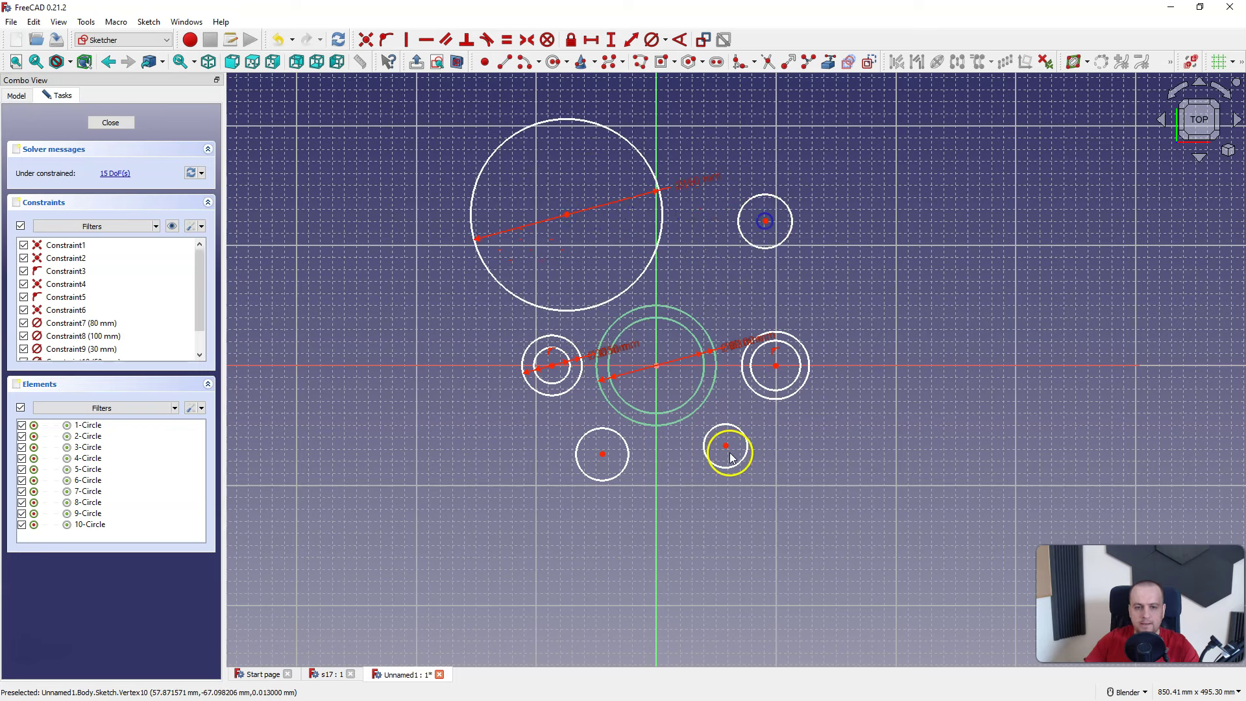
drag(734, 465, 754, 533)
drag(602, 454, 556, 522)
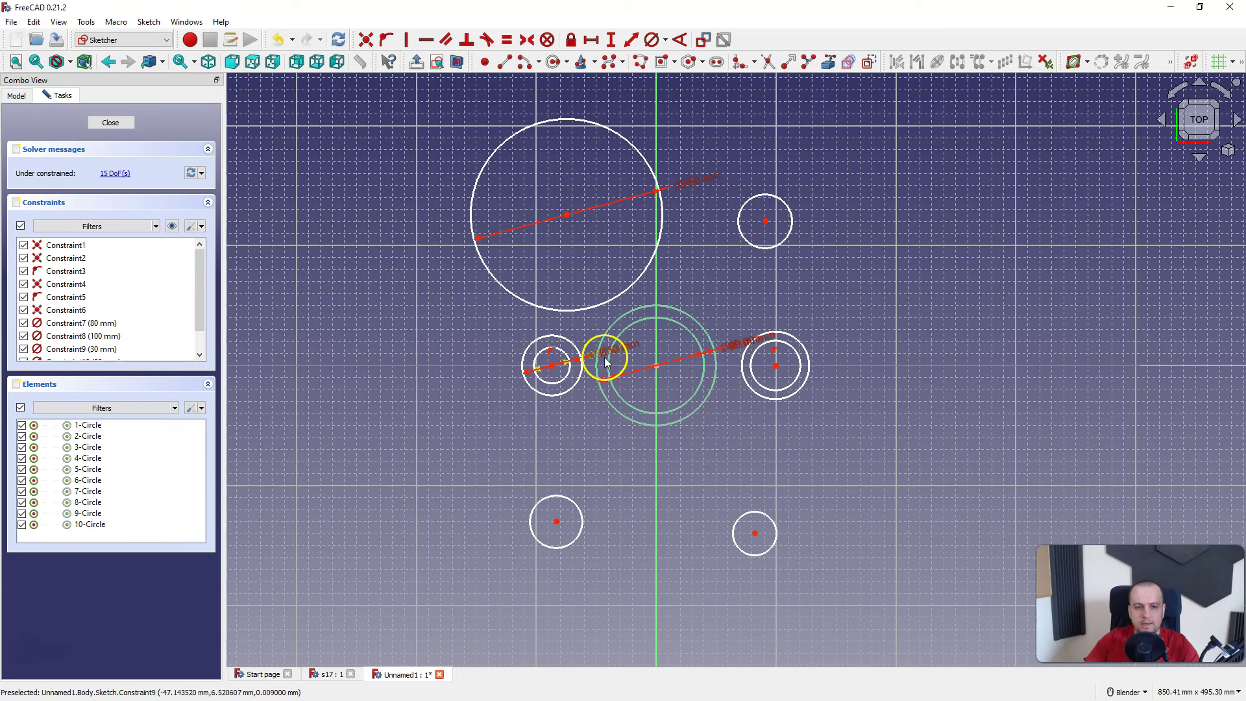
Make the two inner boss circles equal and the two outer boss circles equal
click(540, 356)
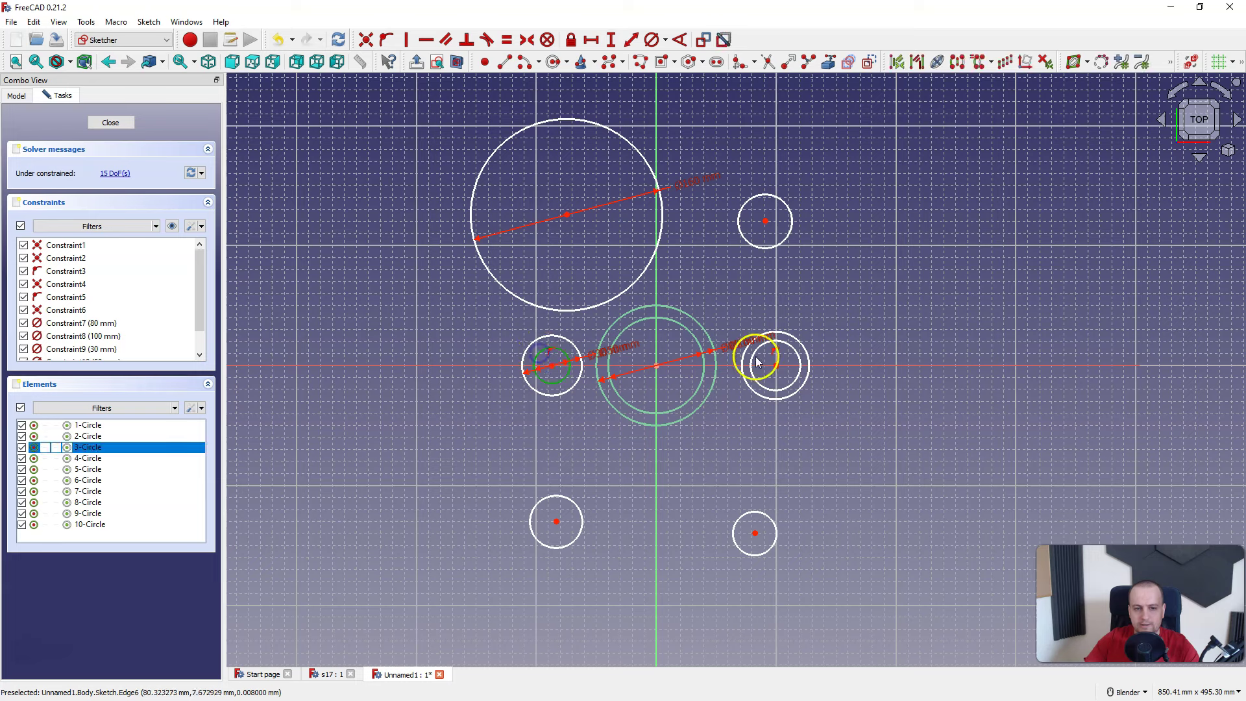
click(754, 357)
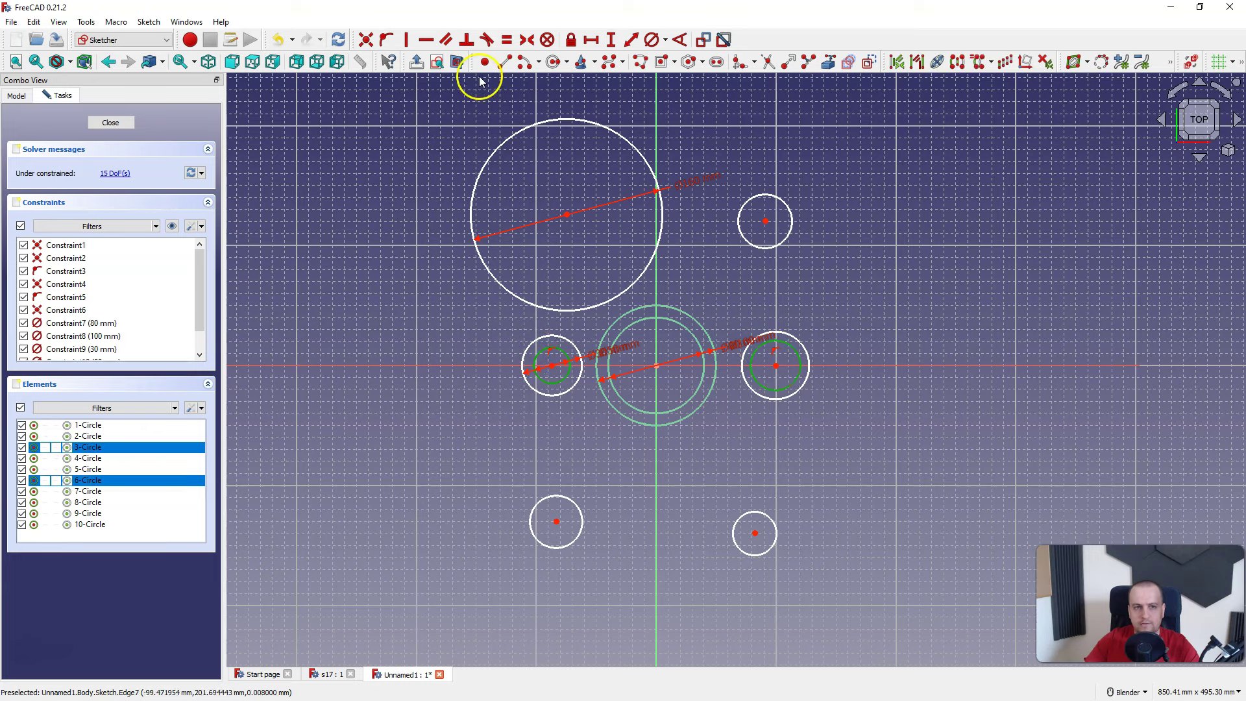
click(507, 39)
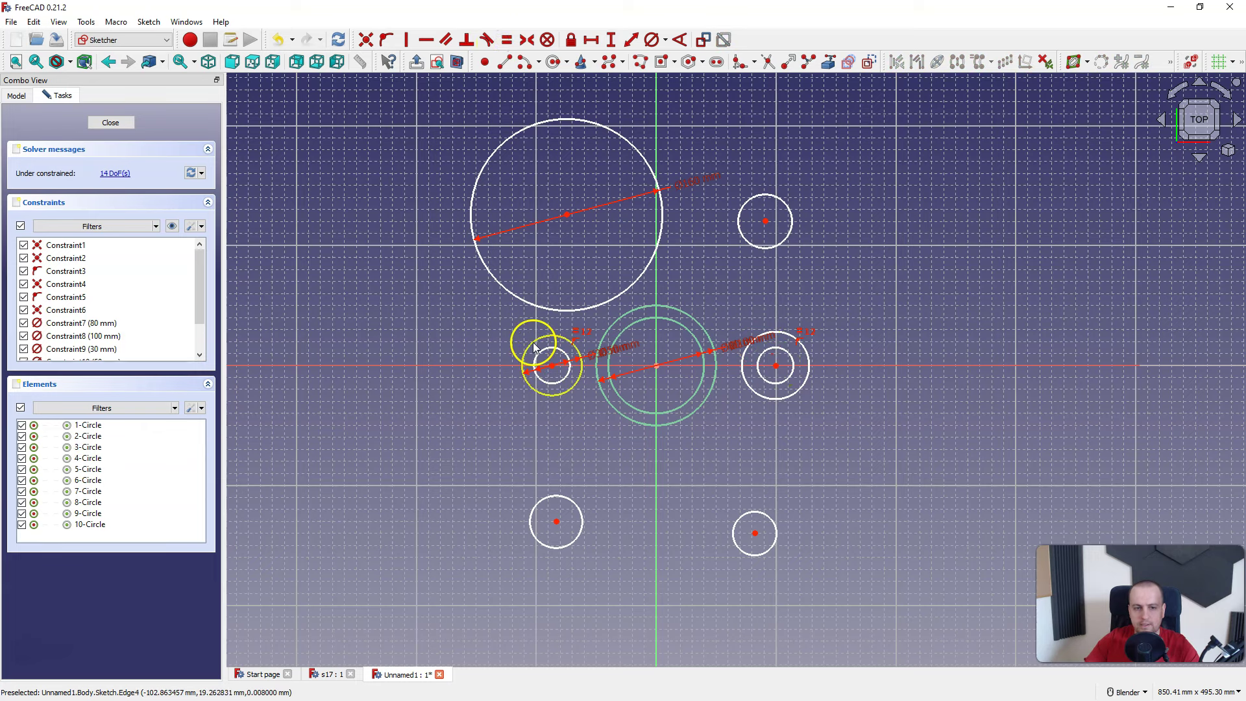
click(533, 347)
click(778, 333)
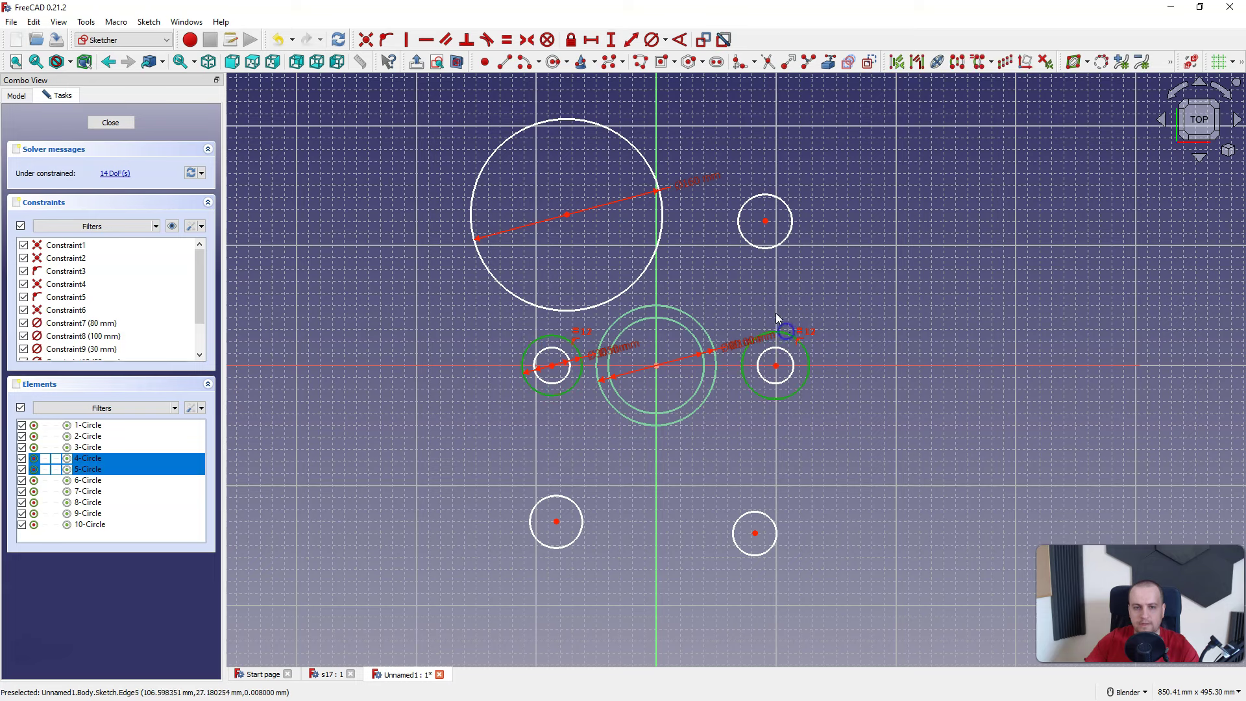
click(507, 40)
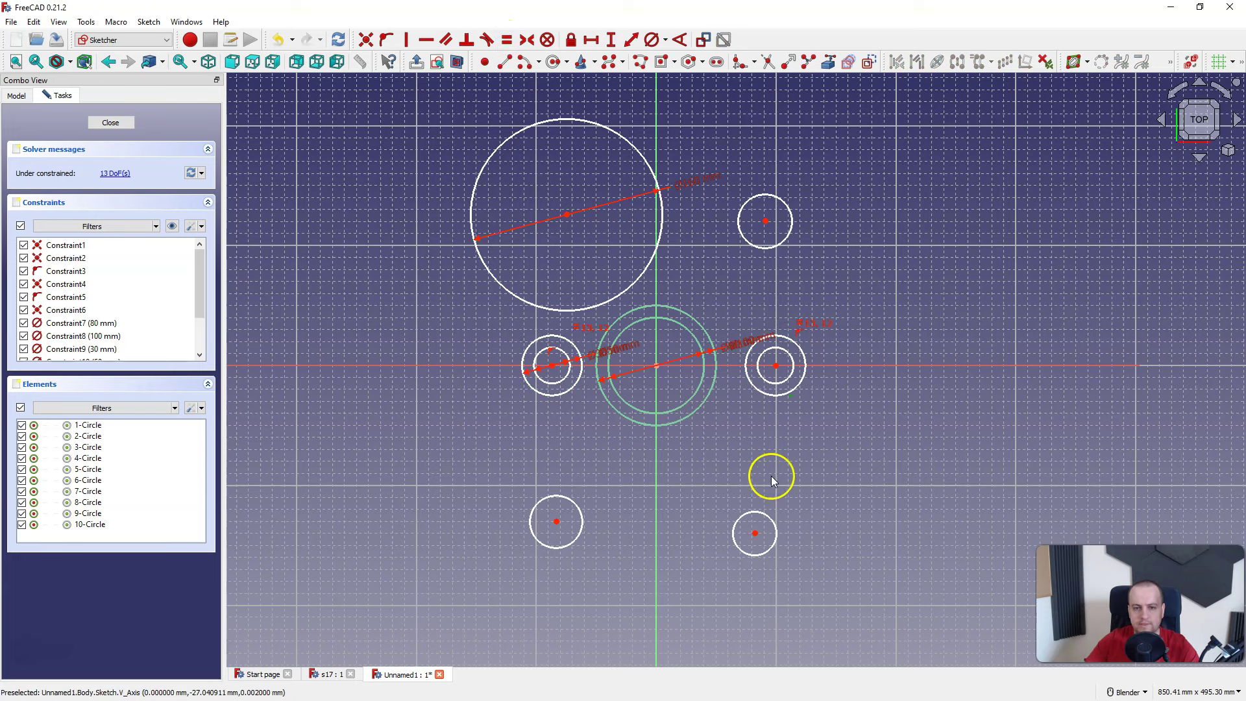
Space the boss centres 220 mm apart, symmetric about the vertical axis
click(592, 41)
drag(811, 375, 776, 366)
click(777, 366)
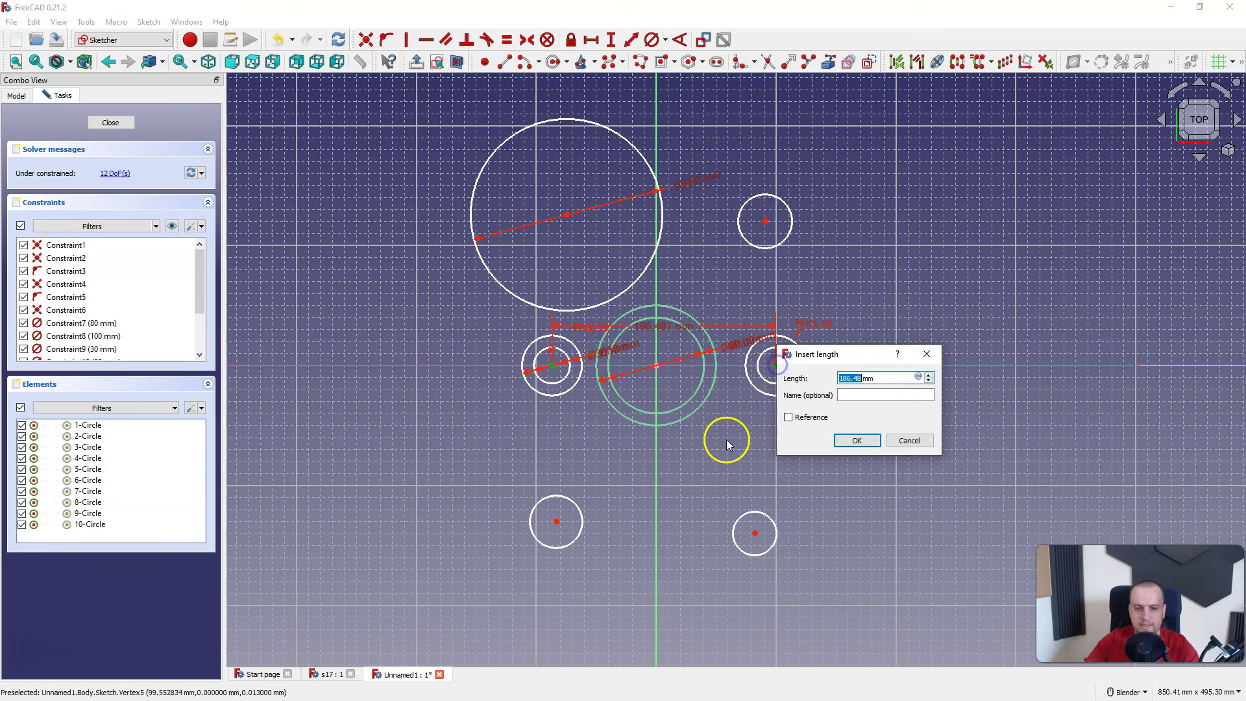
text(220)
key(Return)
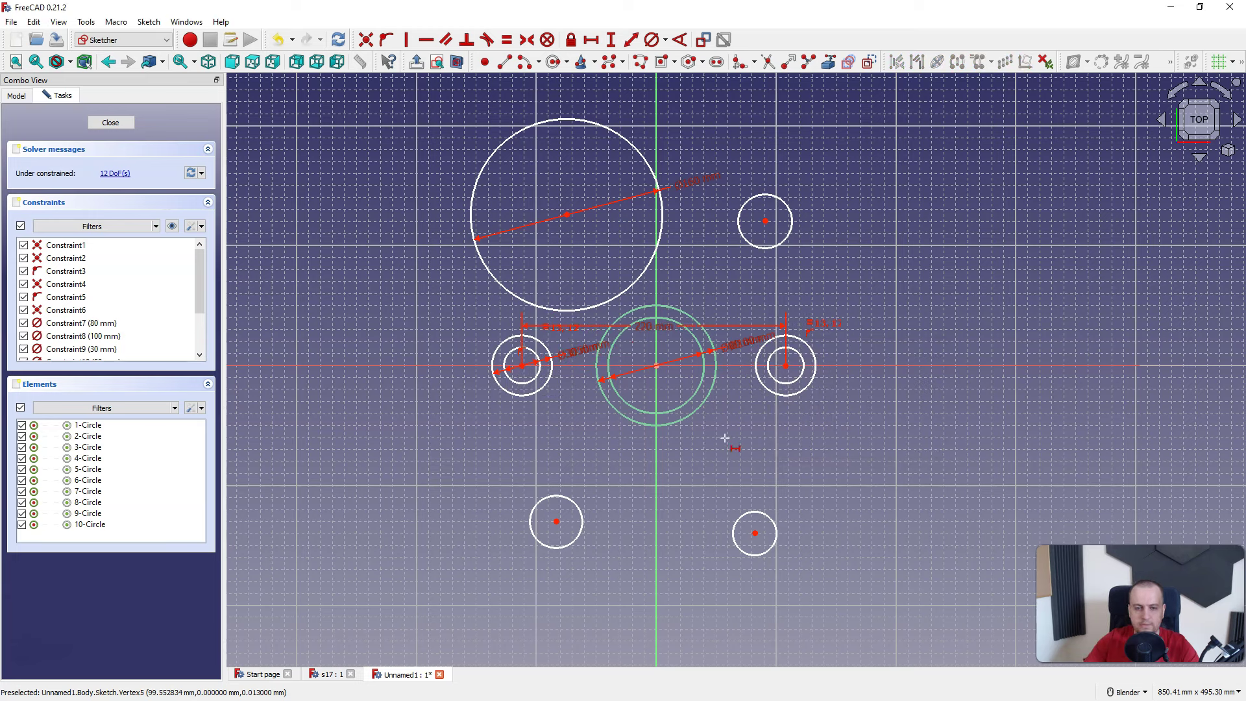
click(523, 368)
click(785, 364)
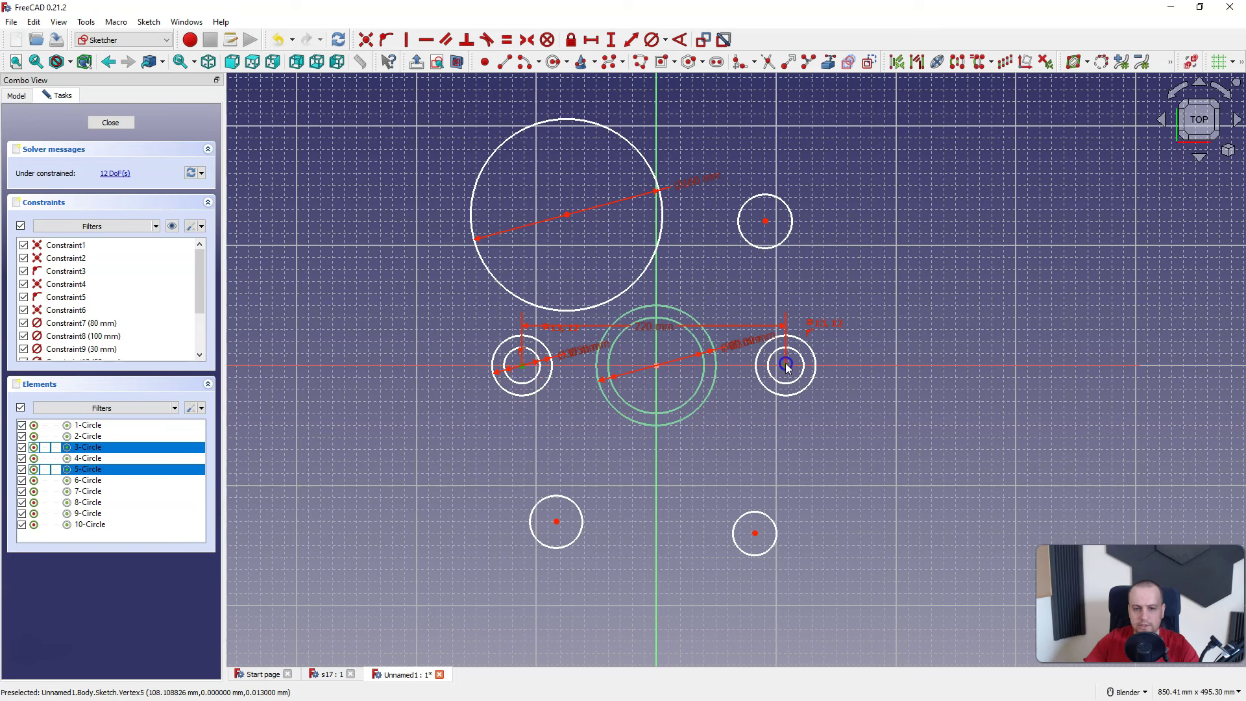
click(657, 462)
click(530, 40)
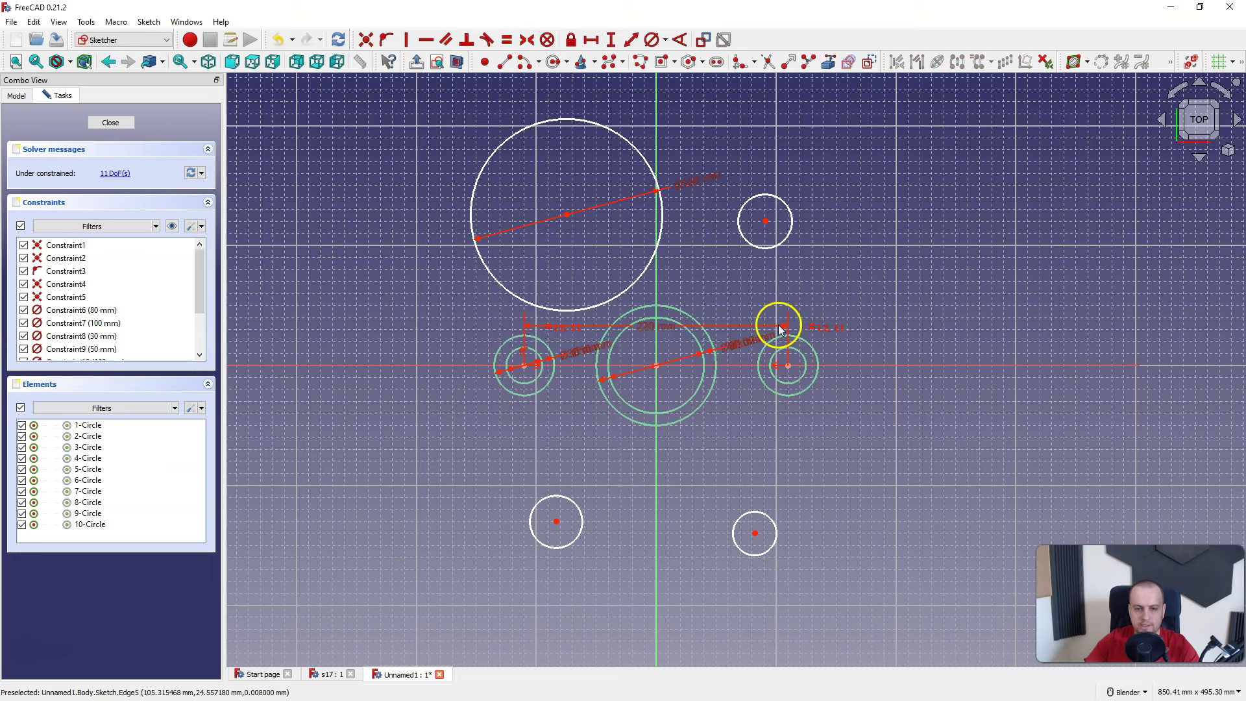
drag(557, 361, 668, 351)
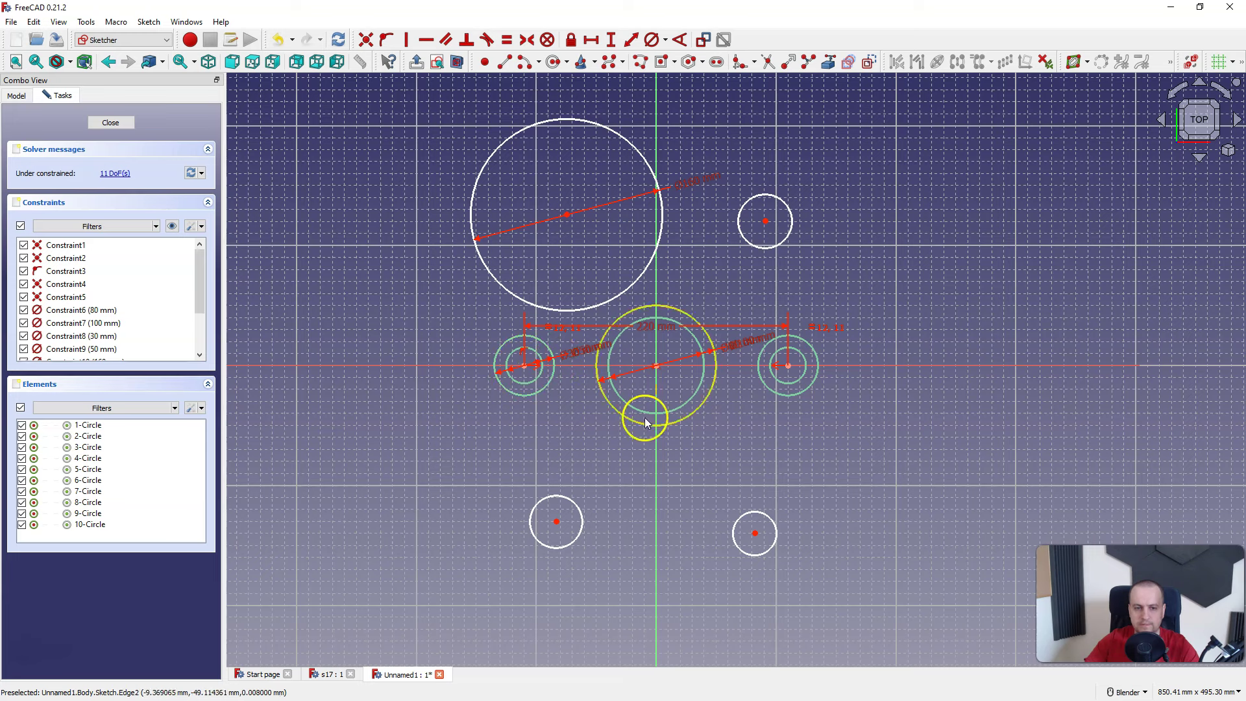
Make the four large circles equal and the upper-left one tangent to the left boss
click(483, 170)
click(765, 196)
click(762, 514)
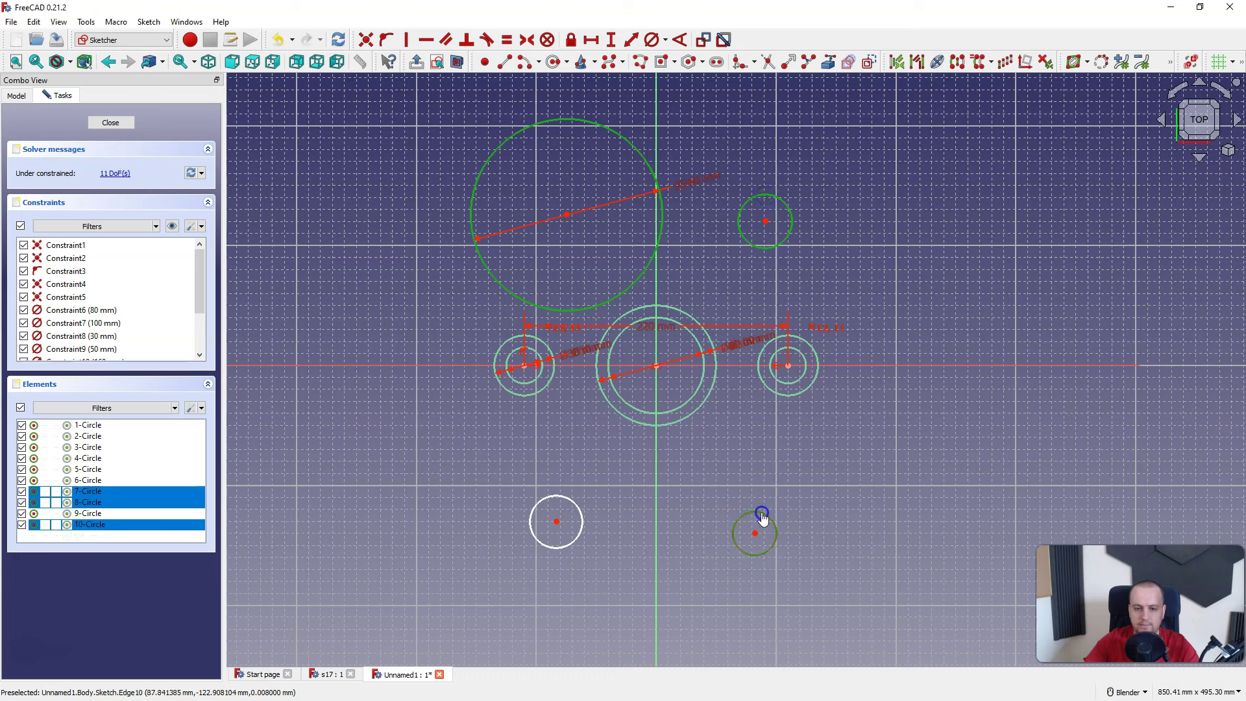
click(562, 539)
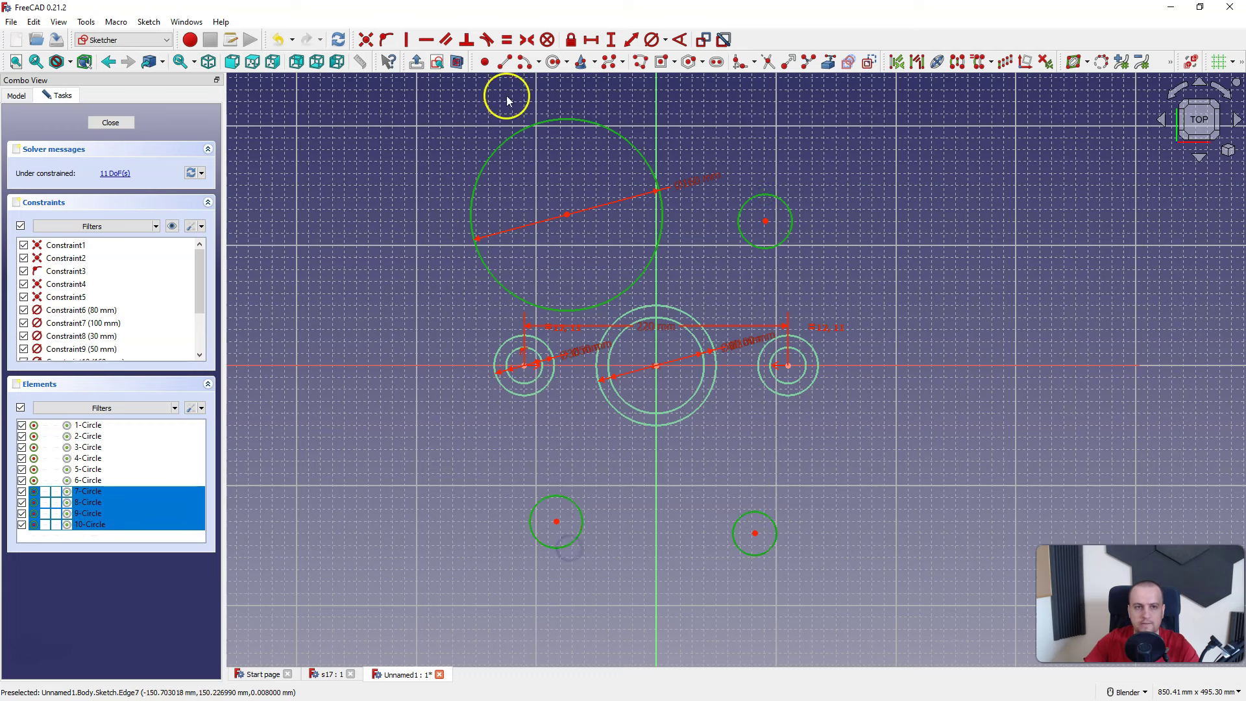
click(508, 40)
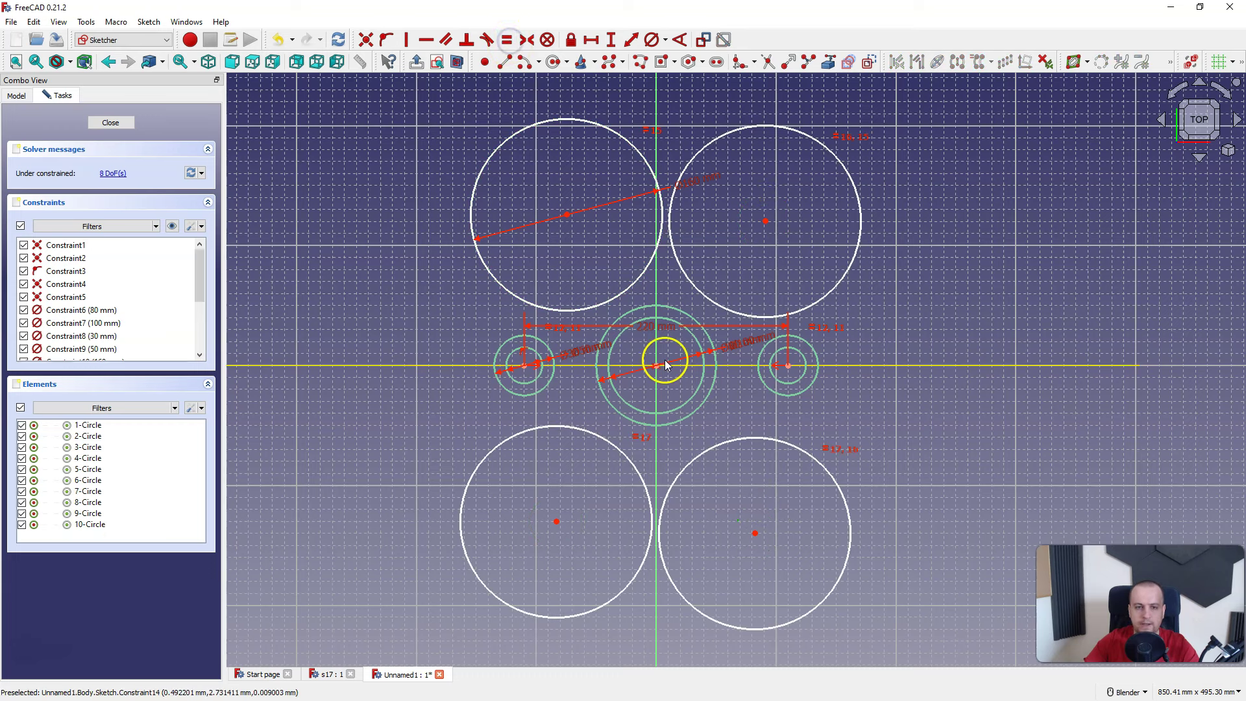
click(536, 338)
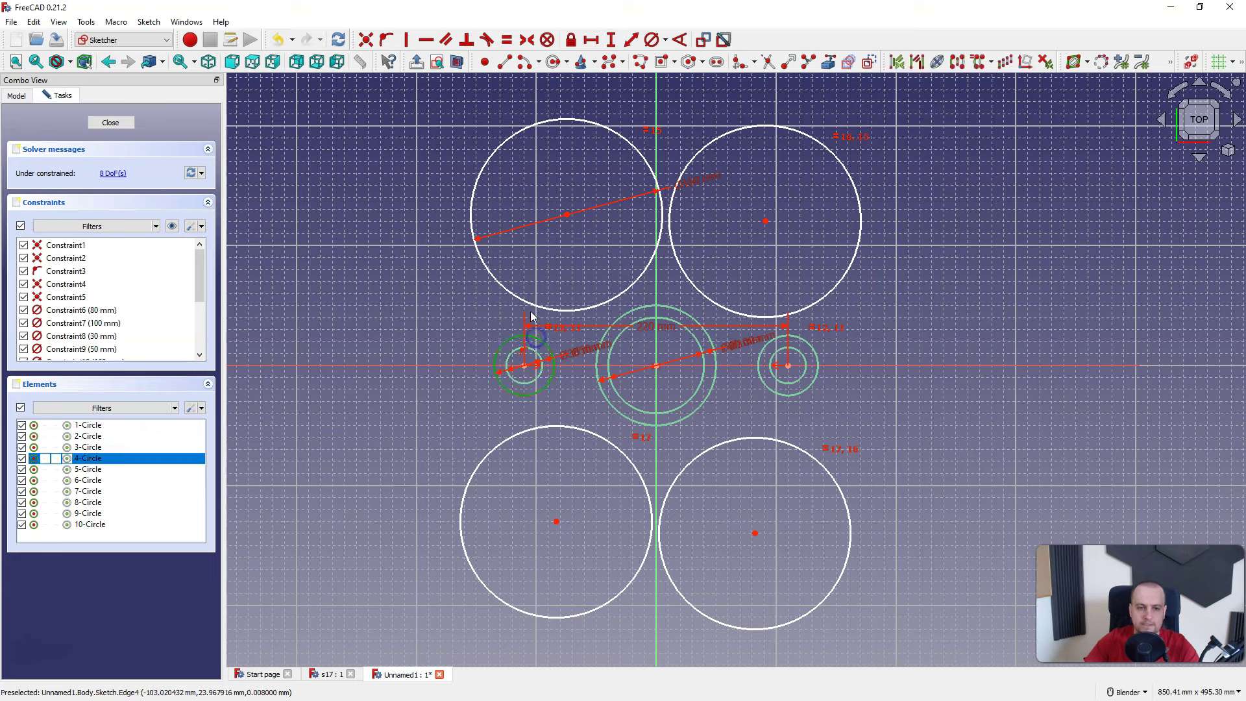
click(534, 307)
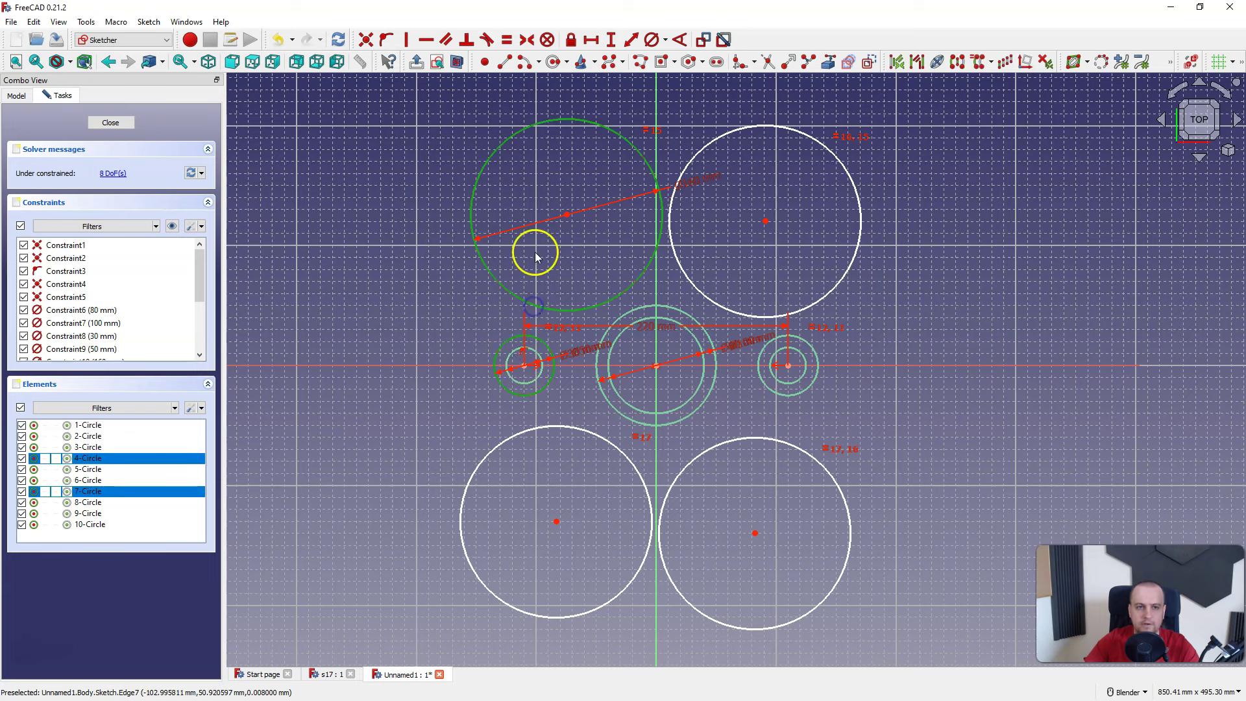
click(486, 40)
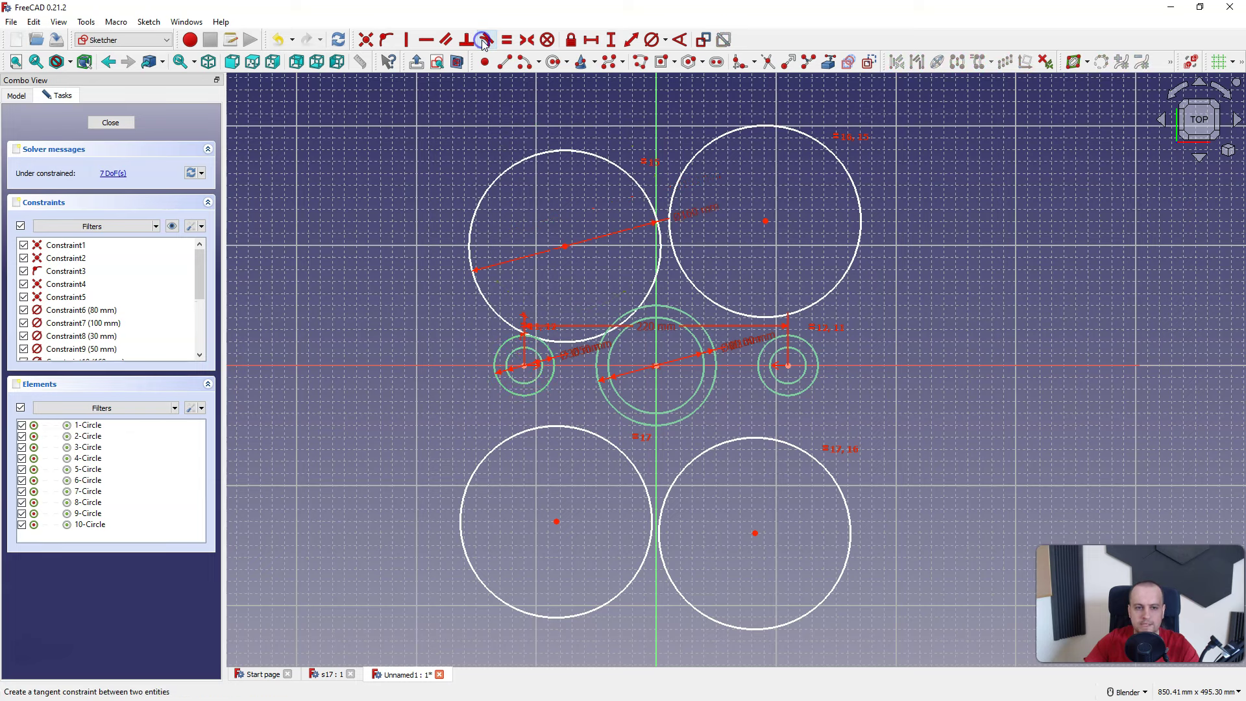
Make the upper-left circle tangent to the central ring, and the upper-right to ring and right boss
click(649, 291)
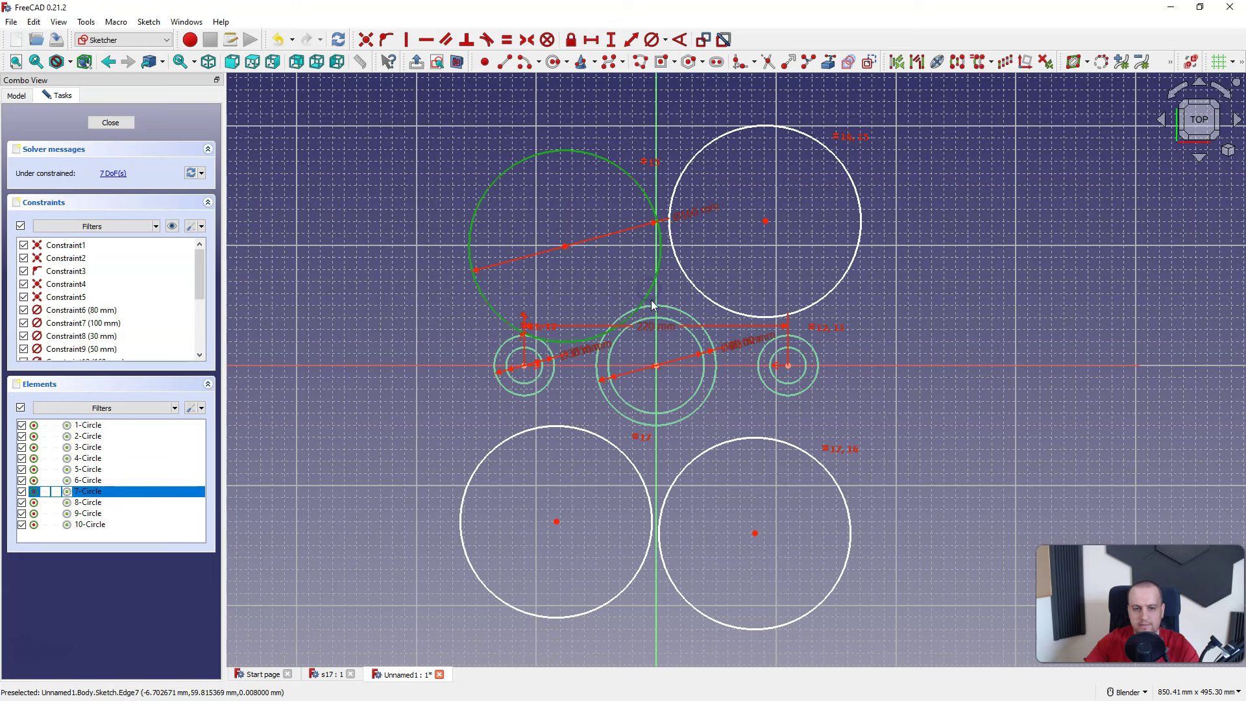
click(652, 309)
click(487, 40)
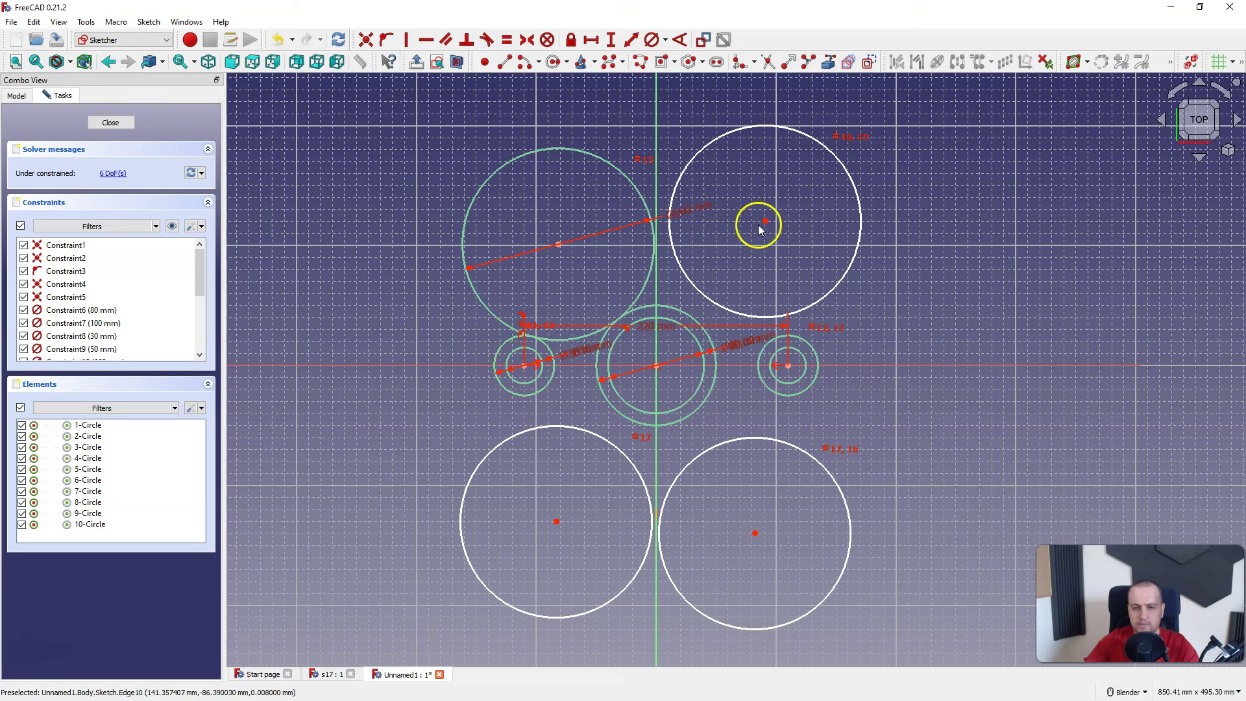
click(677, 304)
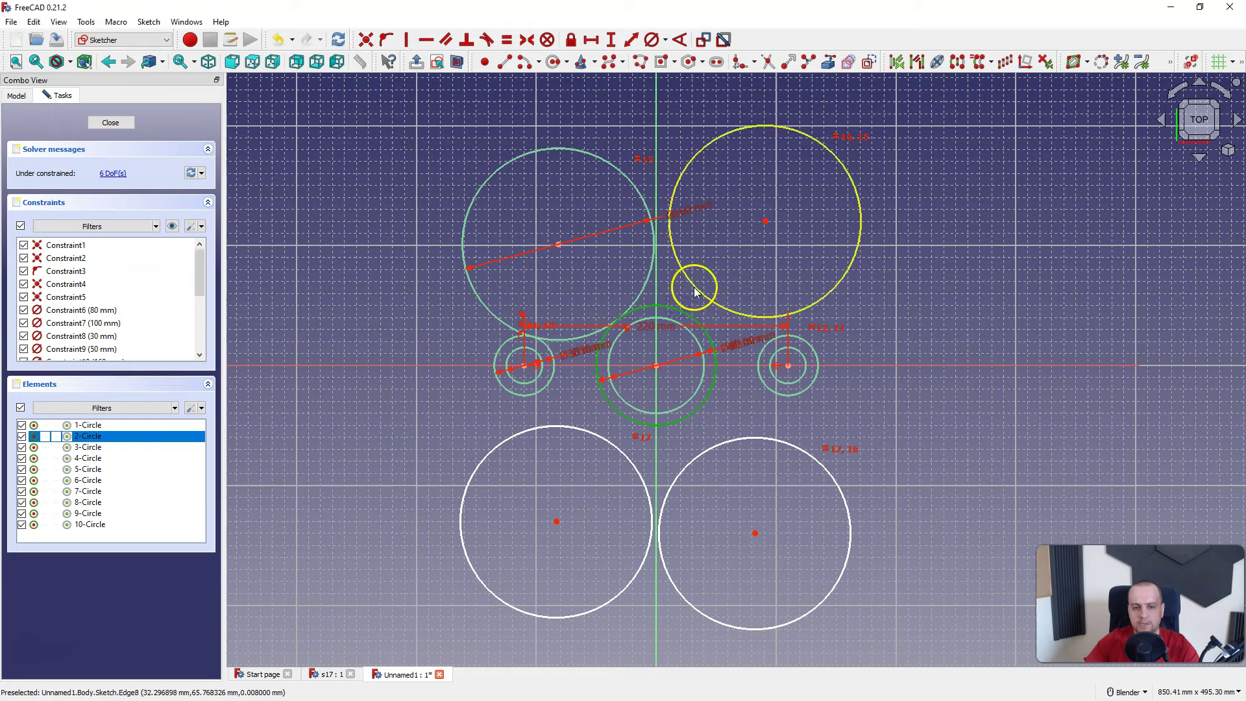
click(694, 287)
click(487, 49)
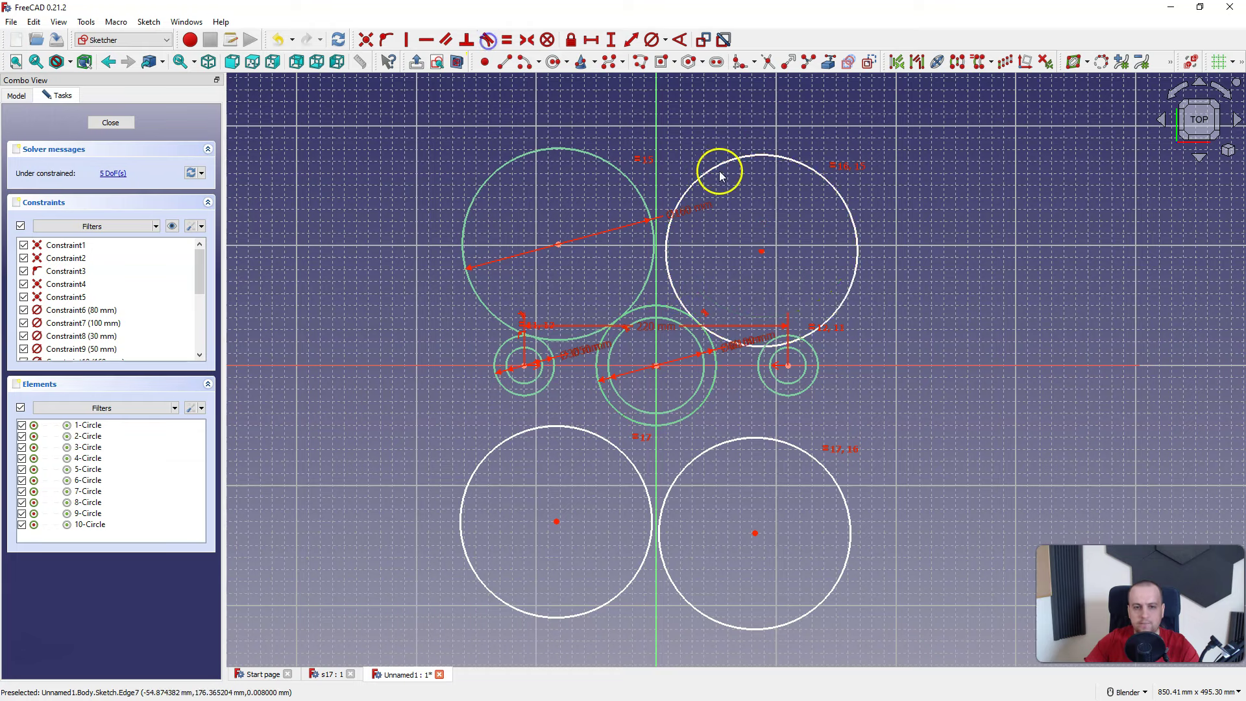
click(807, 340)
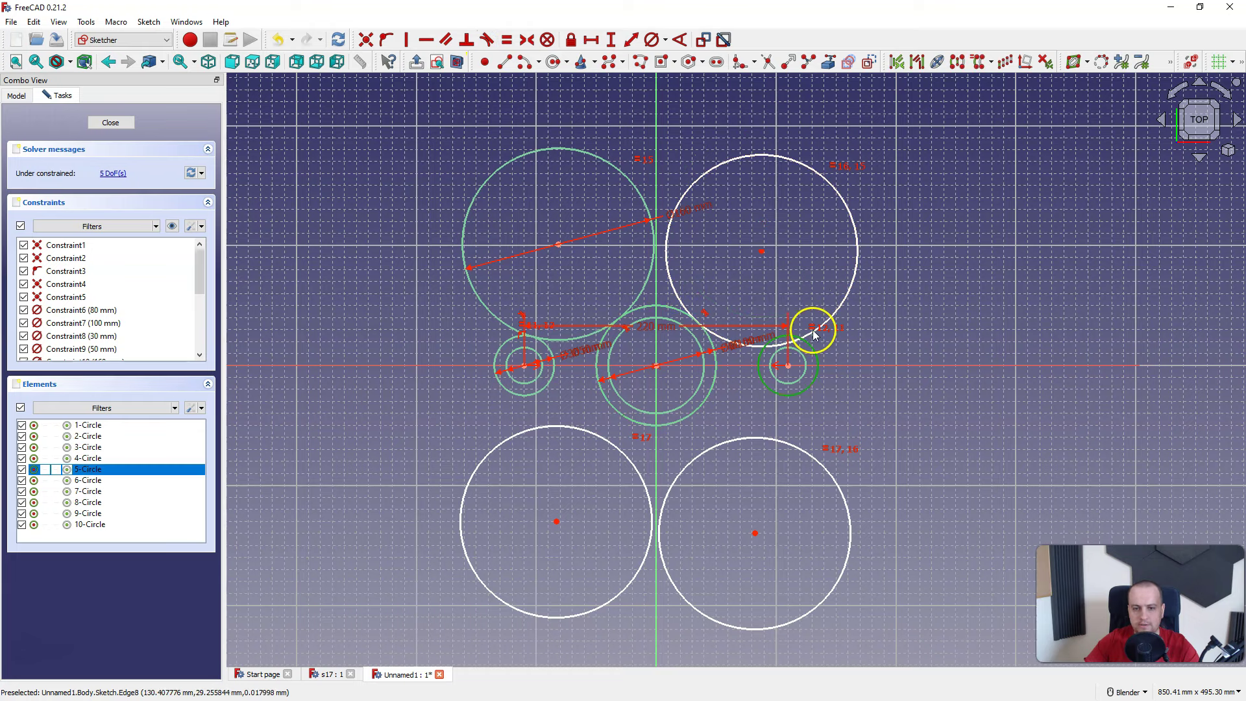
click(808, 338)
click(488, 39)
Make the lower-right and lower-left circles tangent to the ring and end bosses
click(740, 437)
click(780, 393)
click(487, 39)
click(703, 396)
click(488, 39)
click(599, 428)
click(606, 403)
click(529, 375)
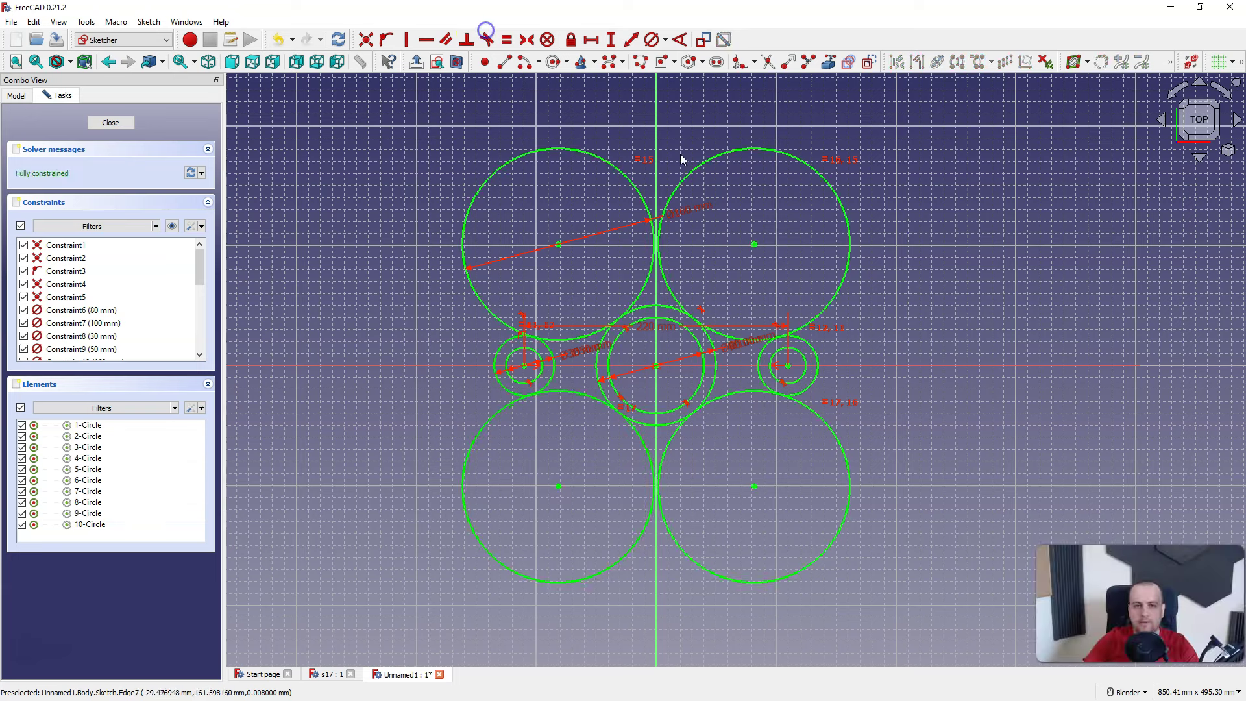
Trim the four large circles down to arcs
click(768, 64)
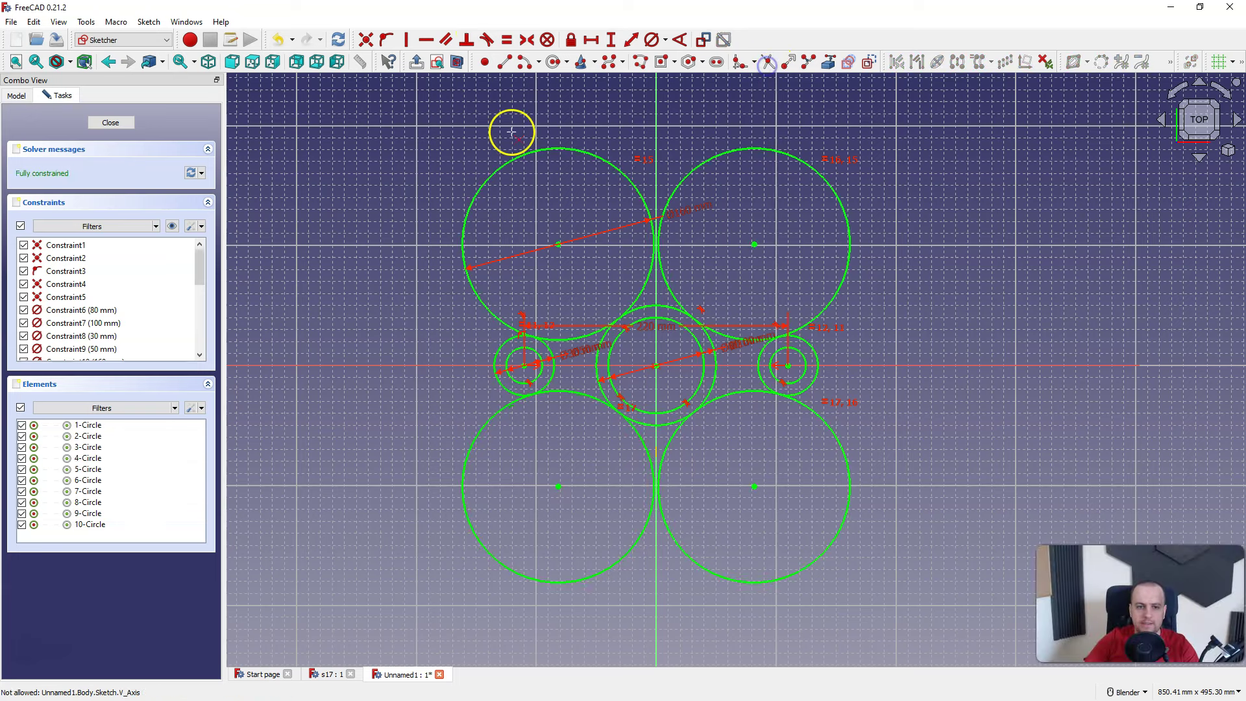
click(468, 203)
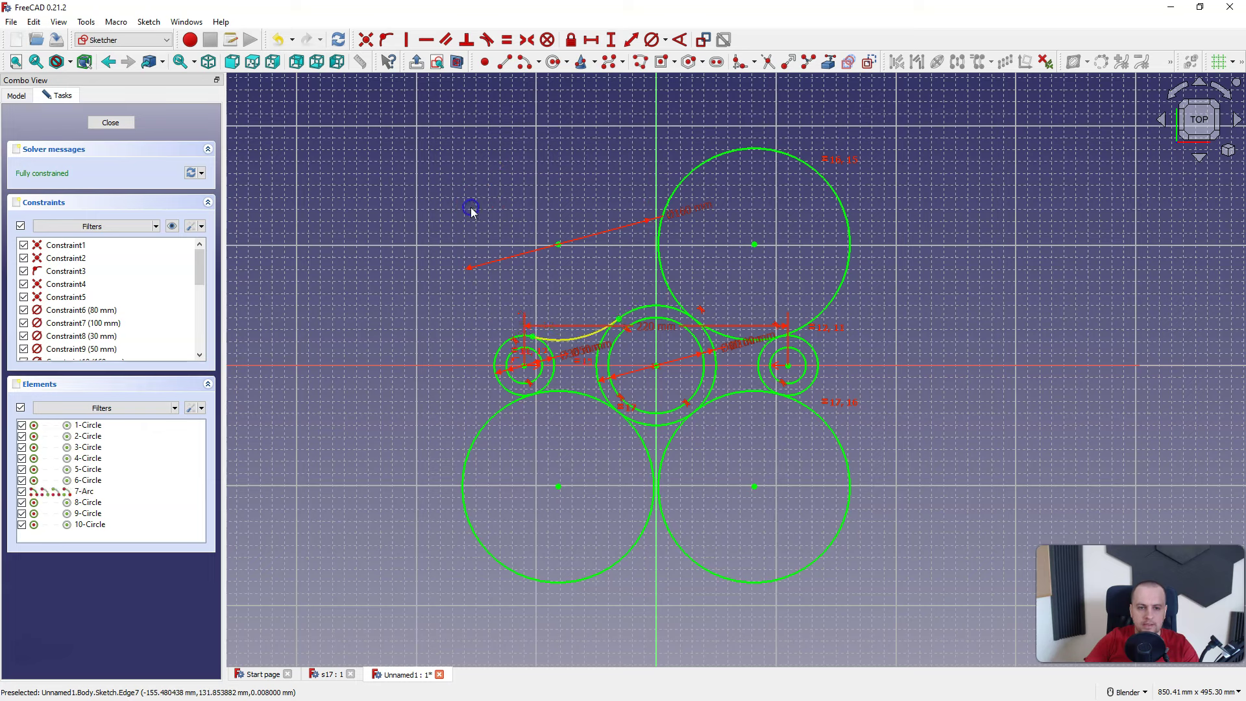
click(811, 177)
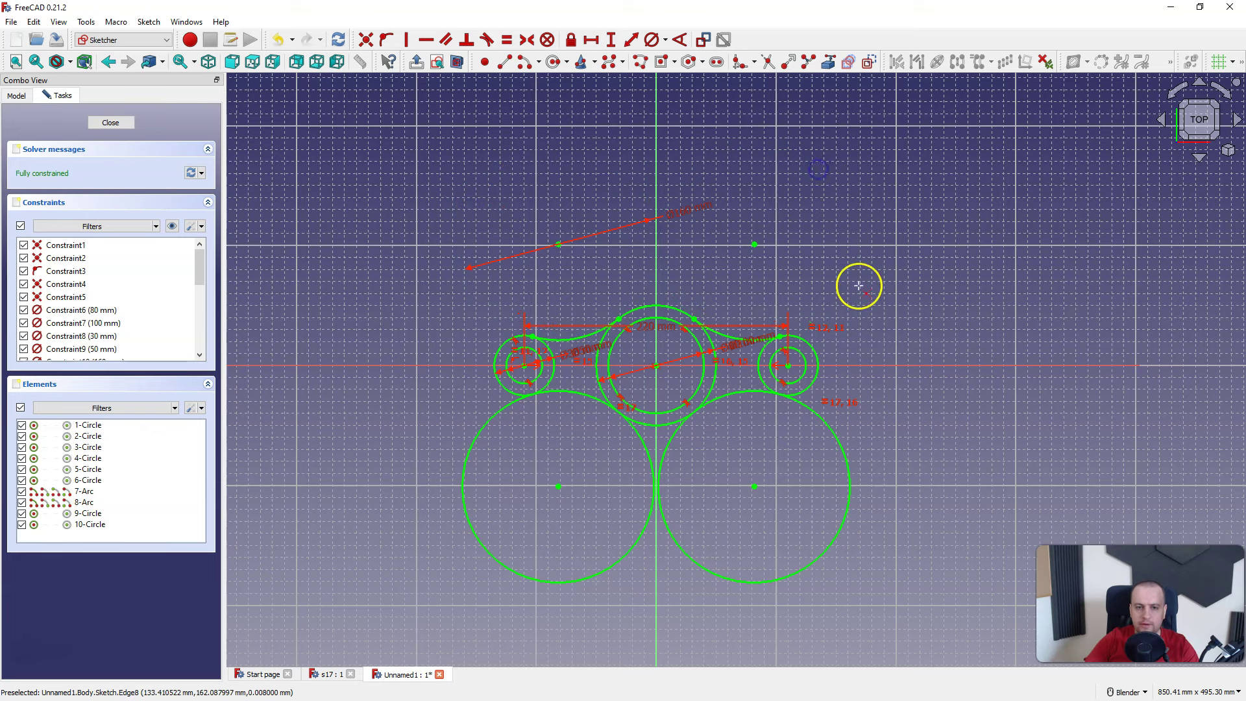
right_click(831, 551)
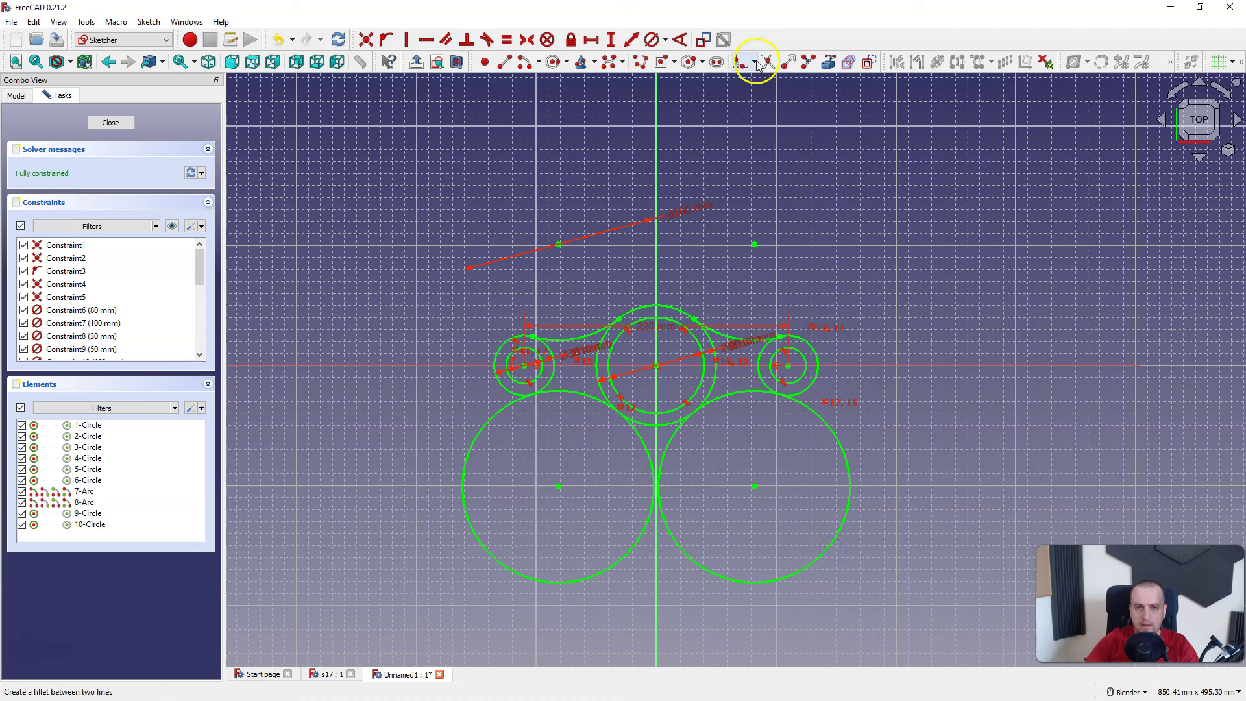
click(762, 62)
click(822, 555)
click(505, 568)
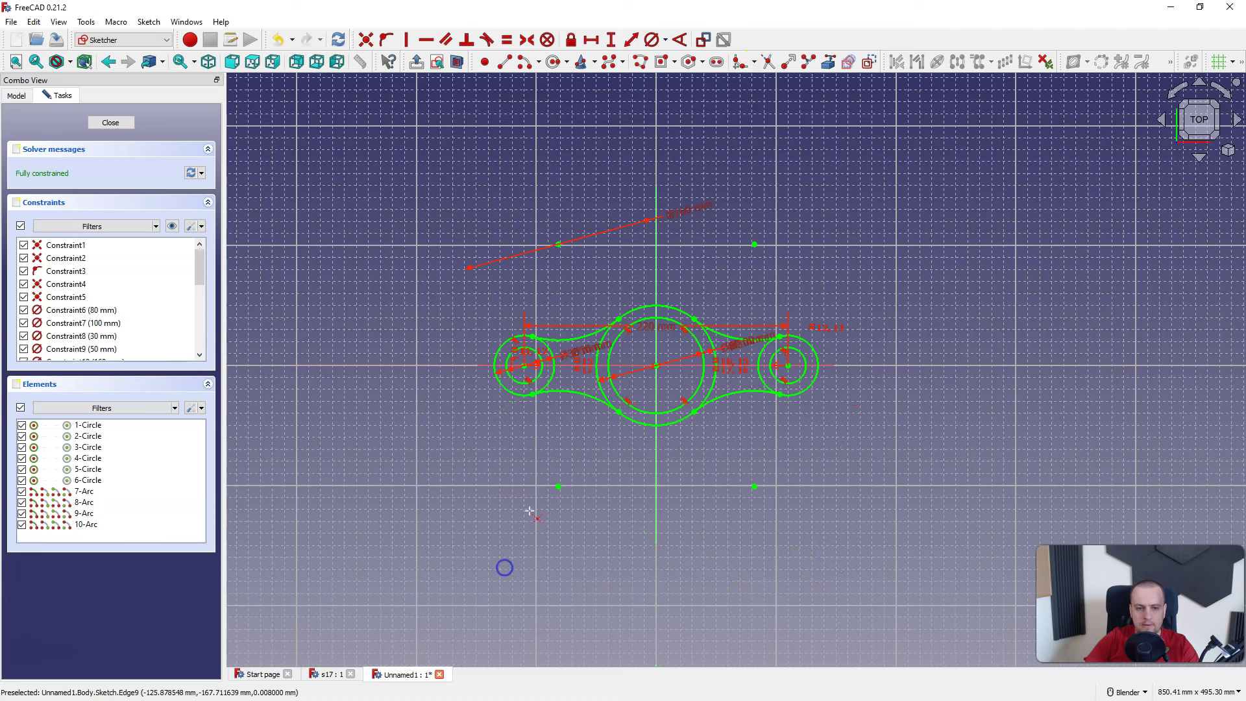
Trim the left end circle and both sides of the central ring's outer circle
scroll(552, 374, up, 4)
click(545, 387)
click(650, 375)
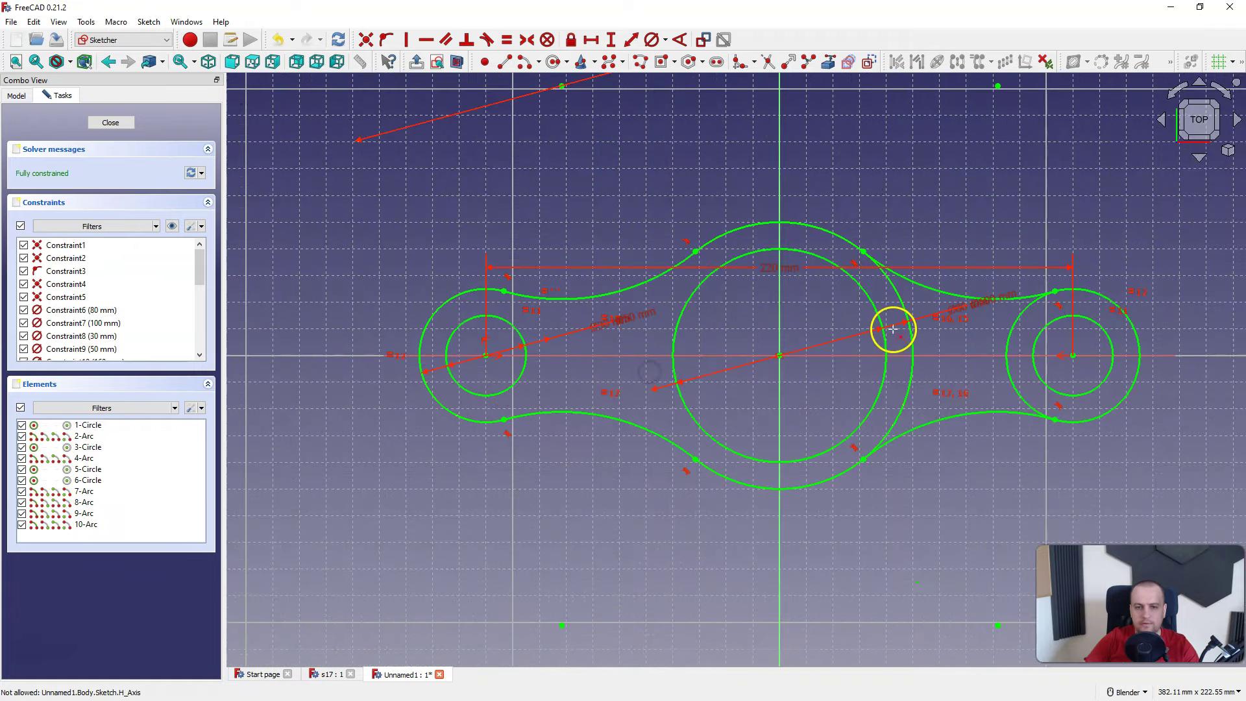
click(912, 372)
Trim the right end circle and constrain the upper arc's end points horizontal
click(1010, 375)
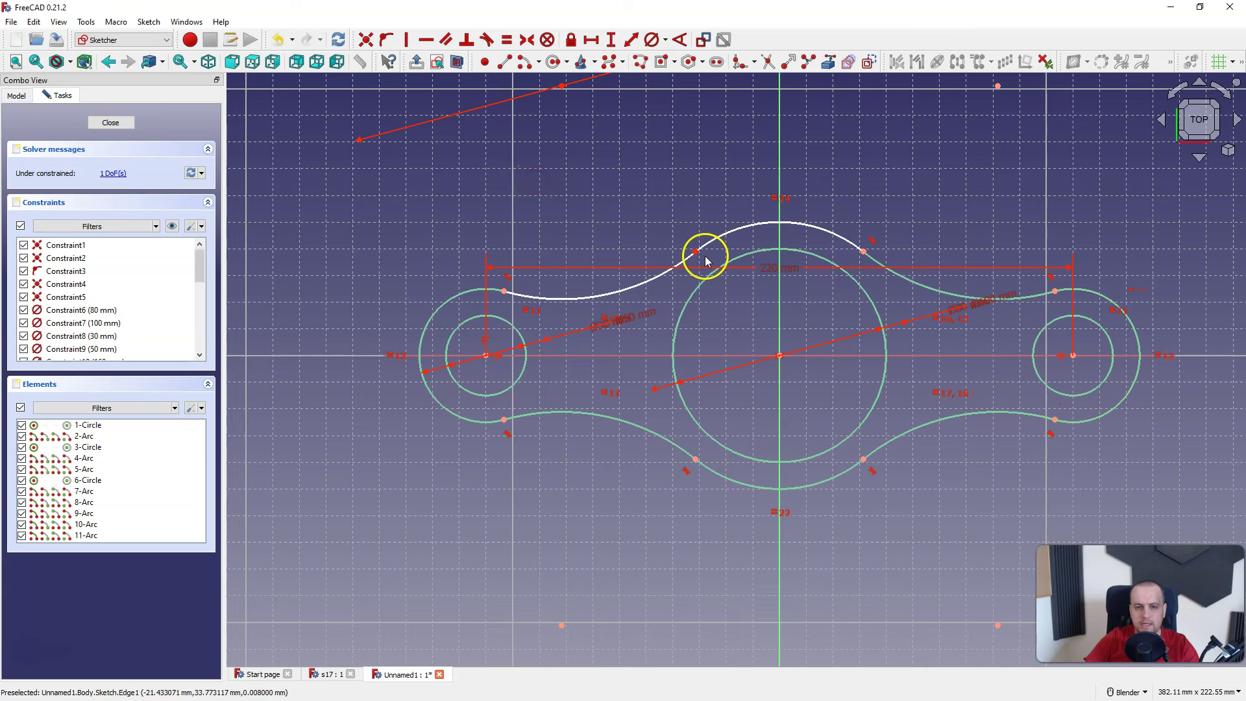
drag(697, 256, 675, 202)
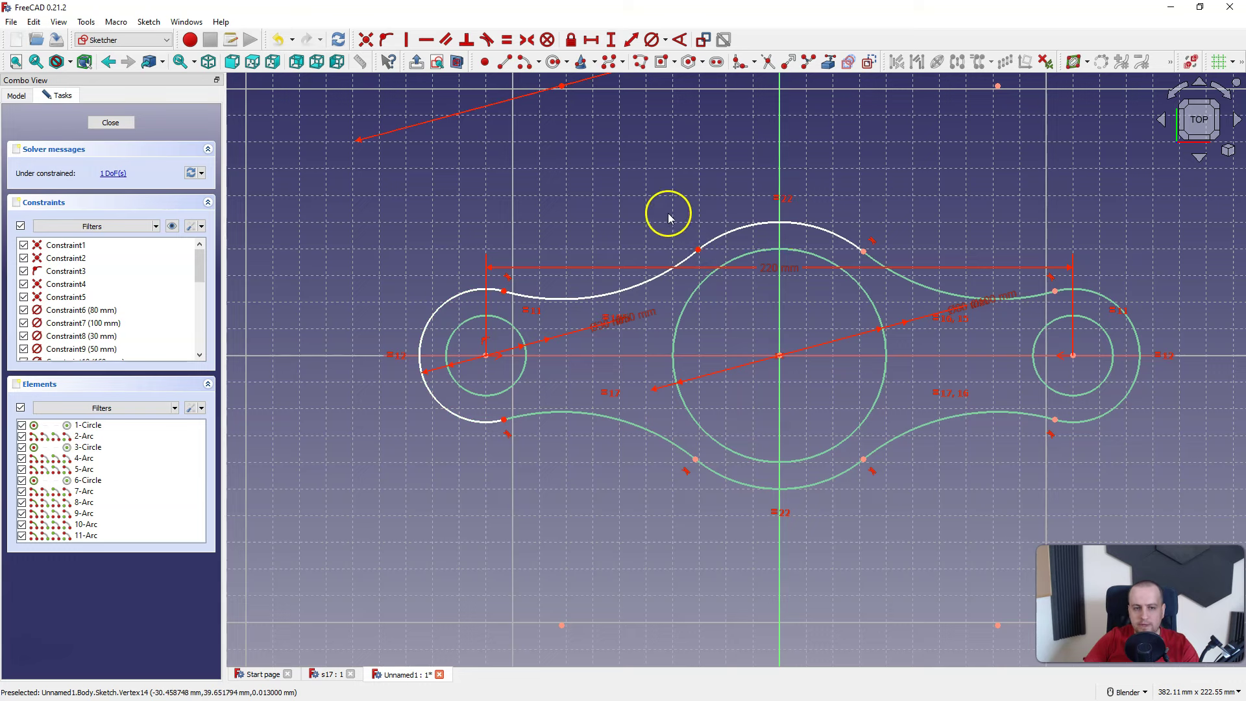
drag(699, 261, 700, 255)
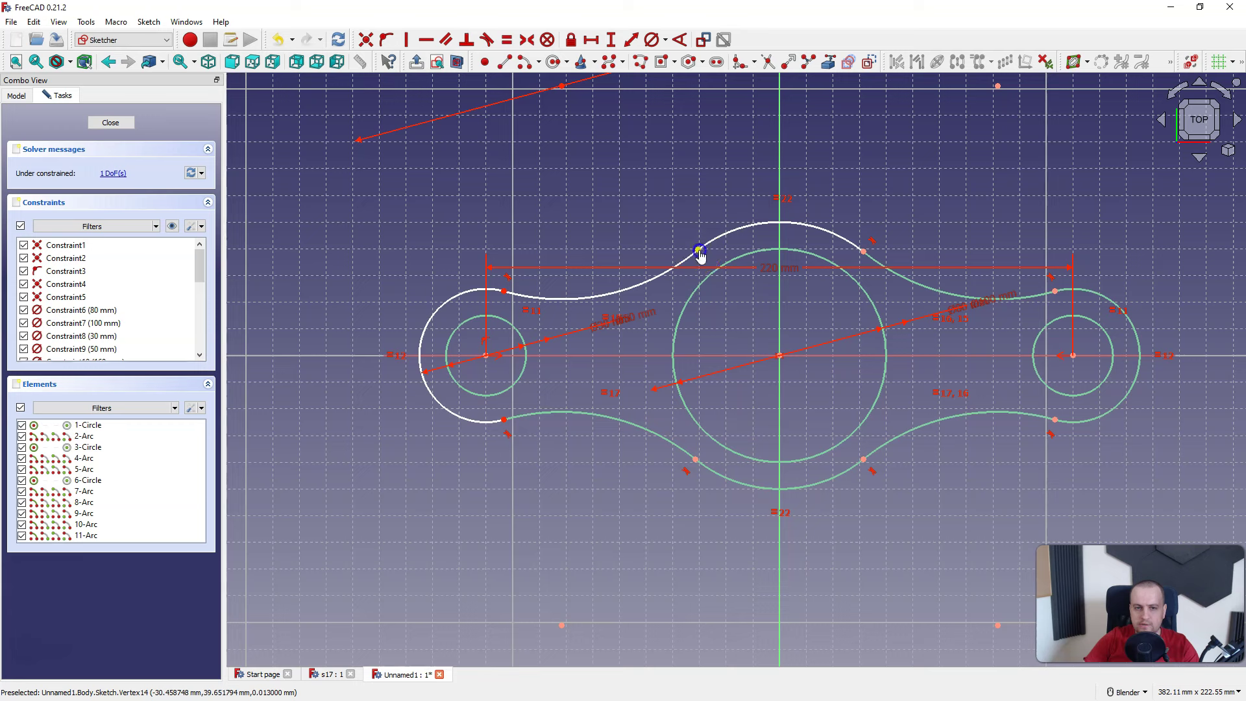
click(699, 255)
click(864, 253)
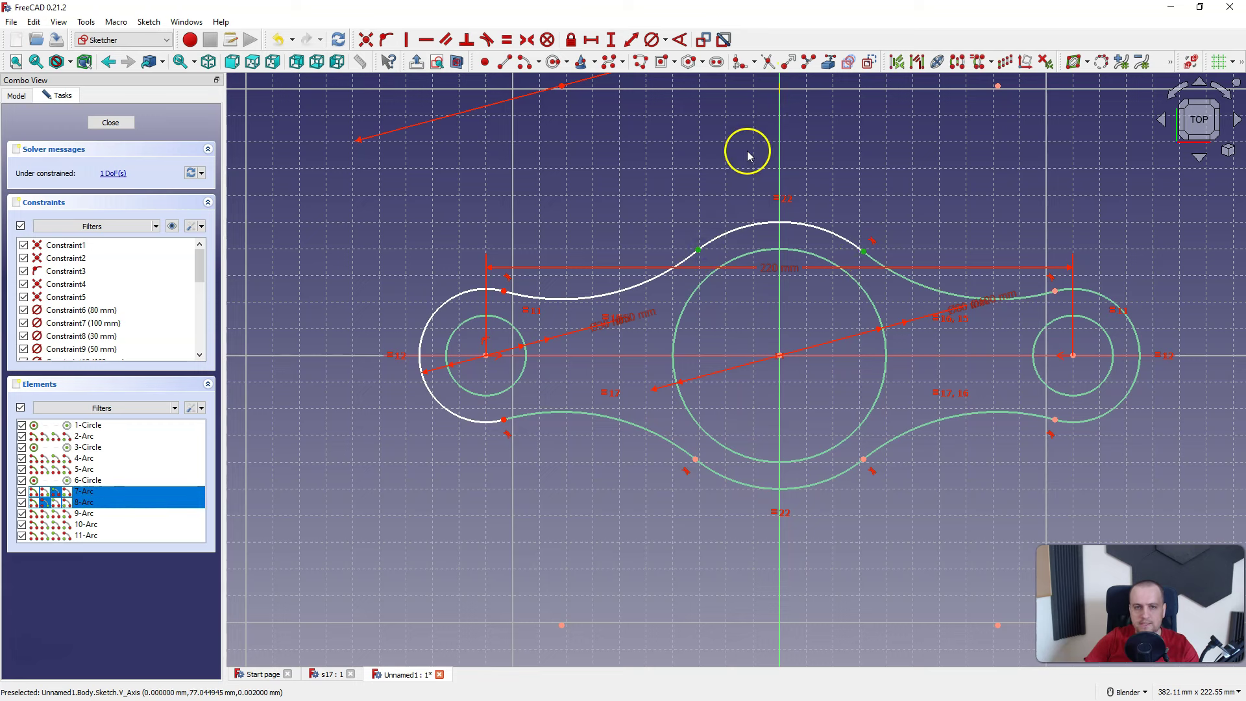
click(427, 40)
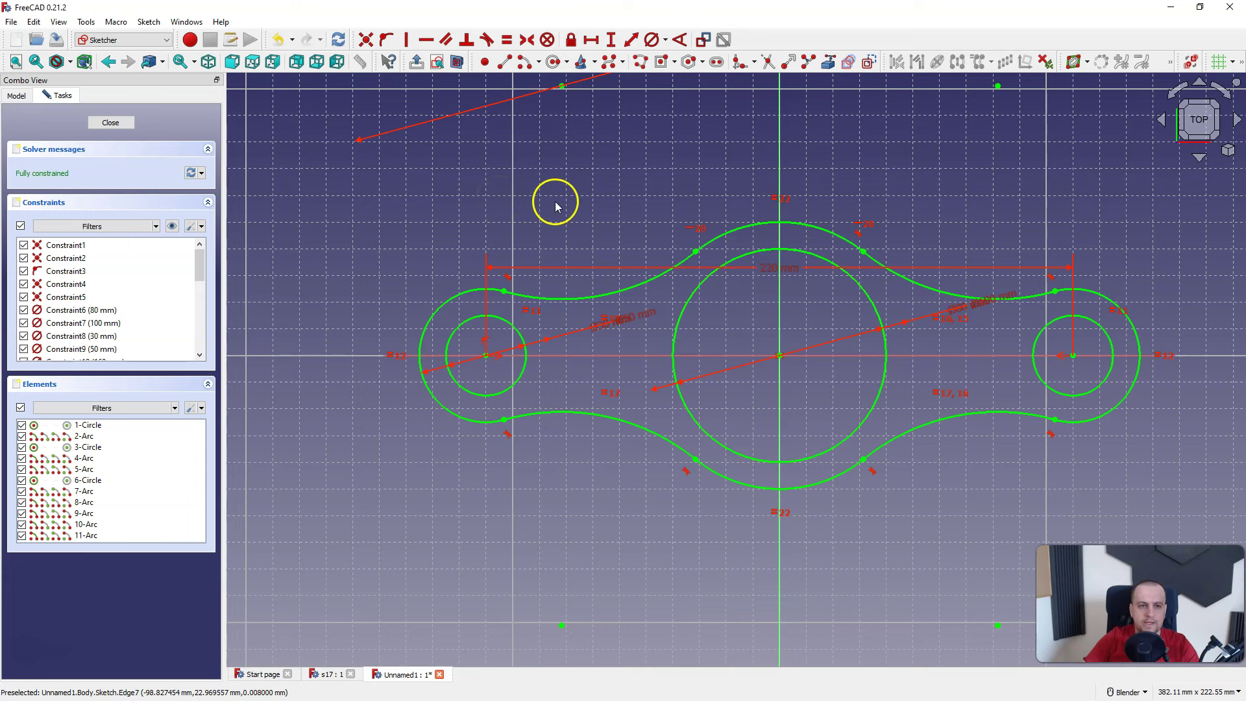
click(505, 63)
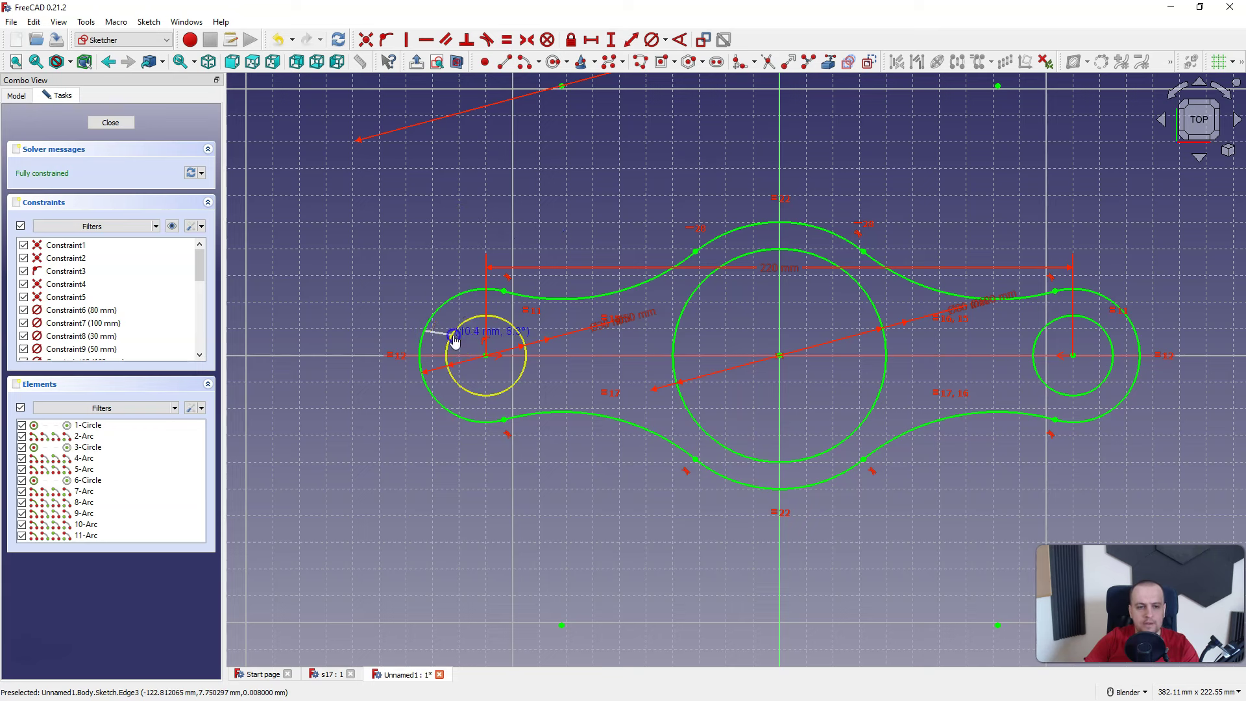
Draw the two slot lines at the left boss from the hole to the outer arc
click(452, 334)
scroll(452, 334, up, 3)
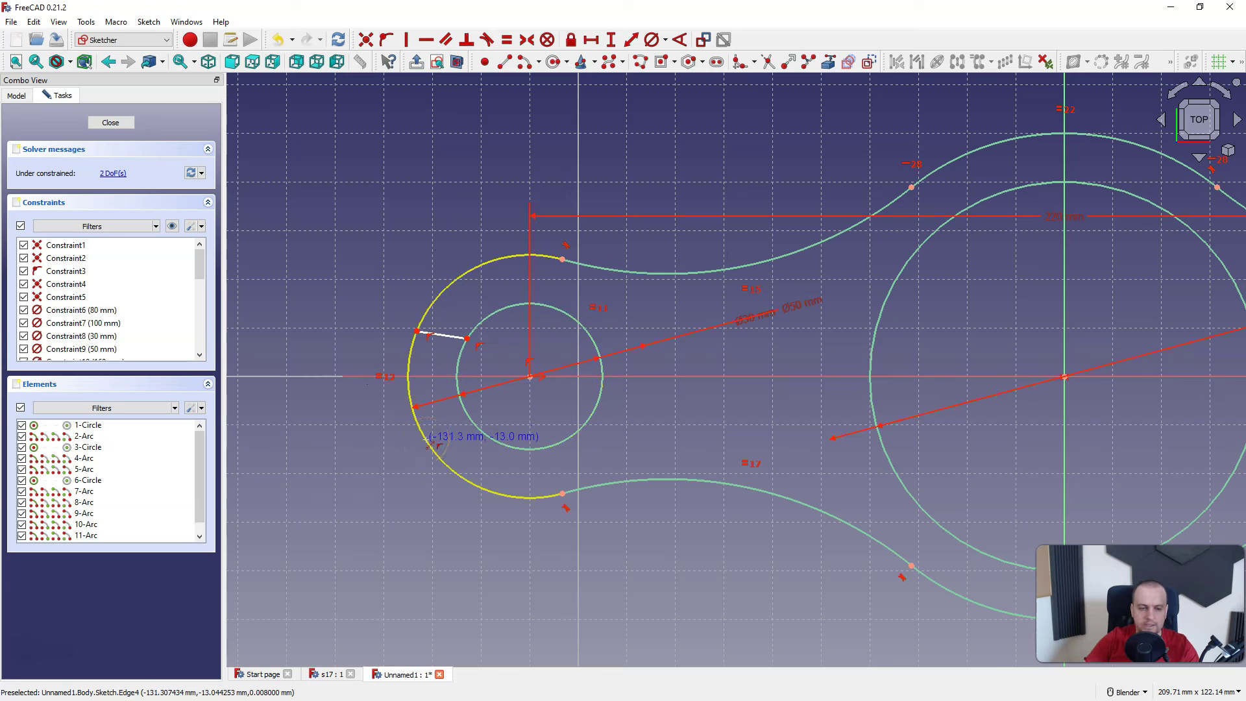
click(399, 444)
click(420, 440)
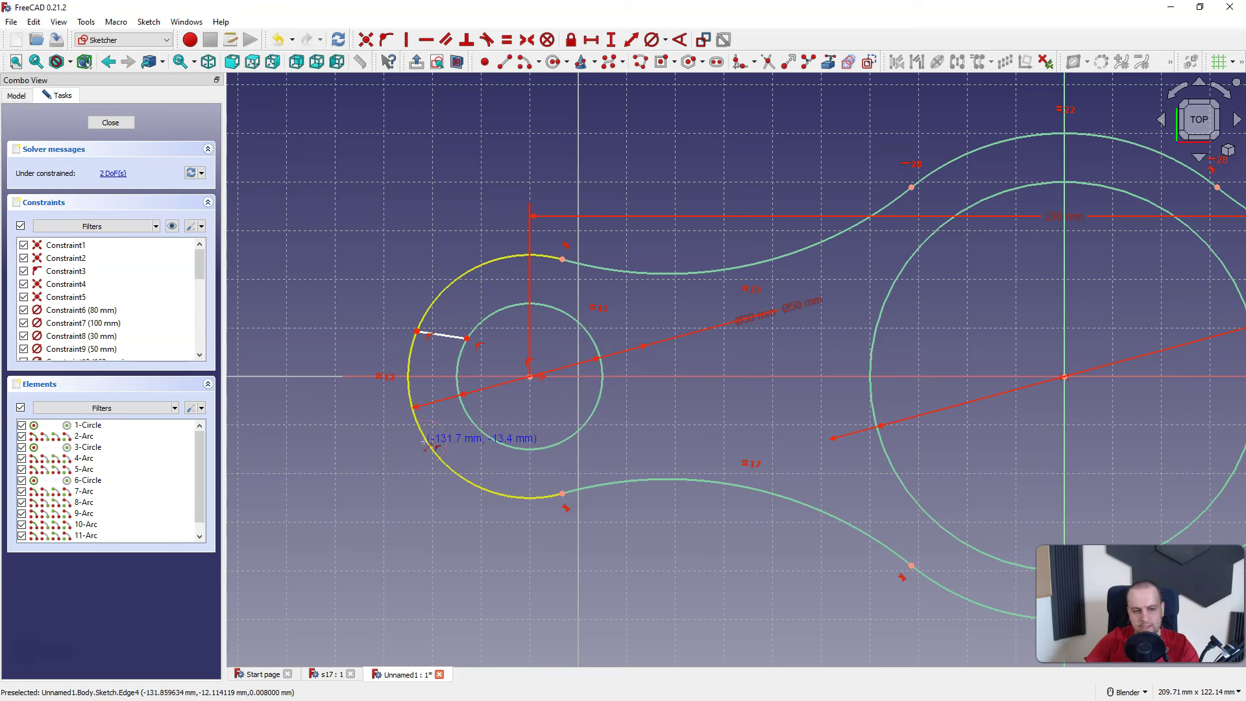
click(437, 419)
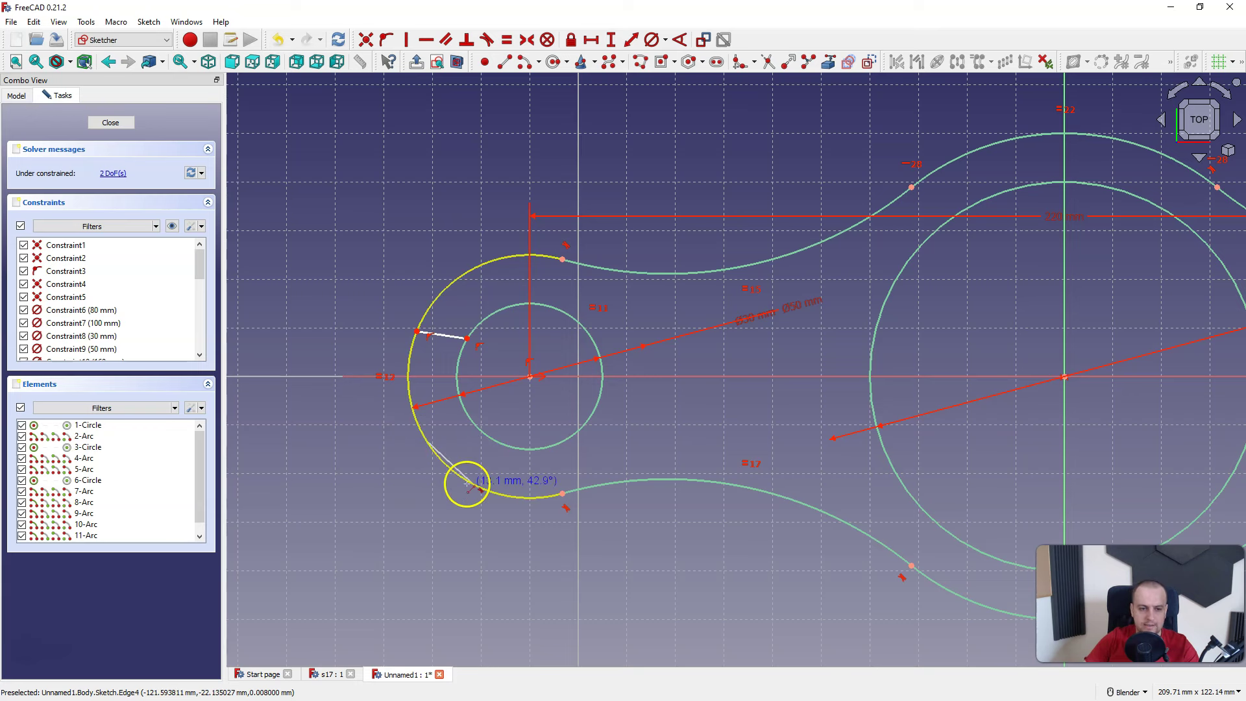
click(483, 432)
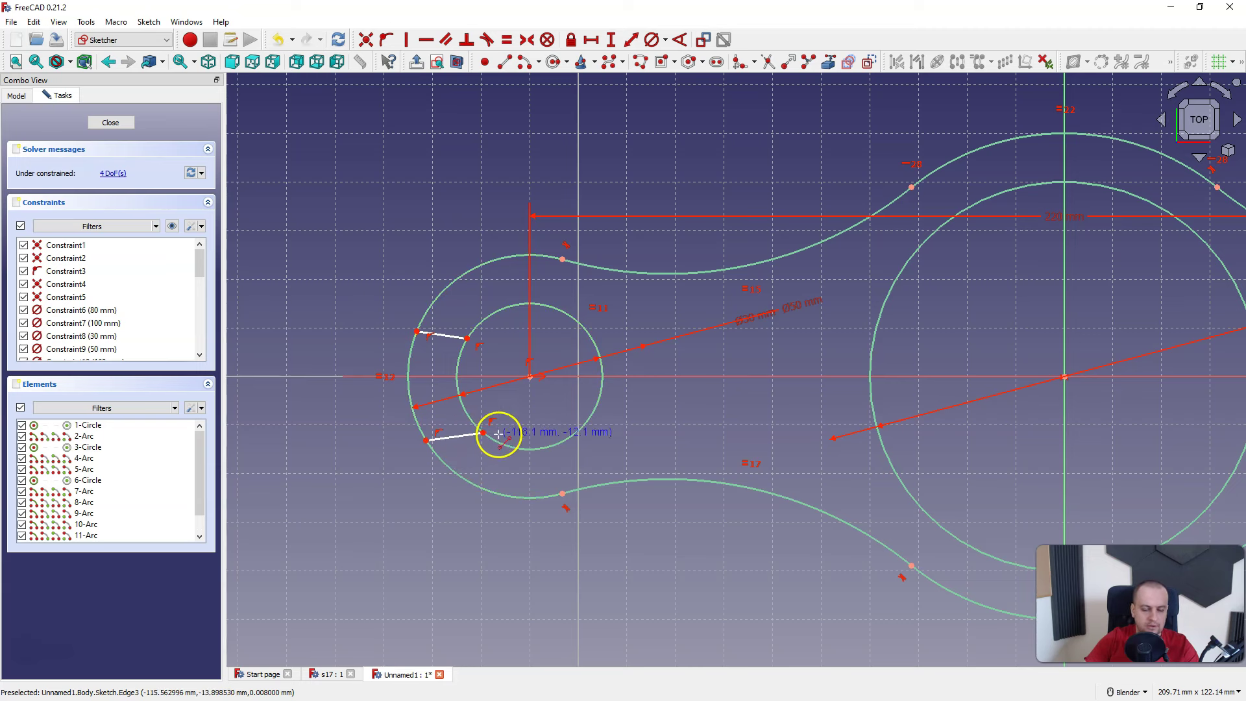
scroll(447, 365, down, 3)
scroll(959, 370, up, 3)
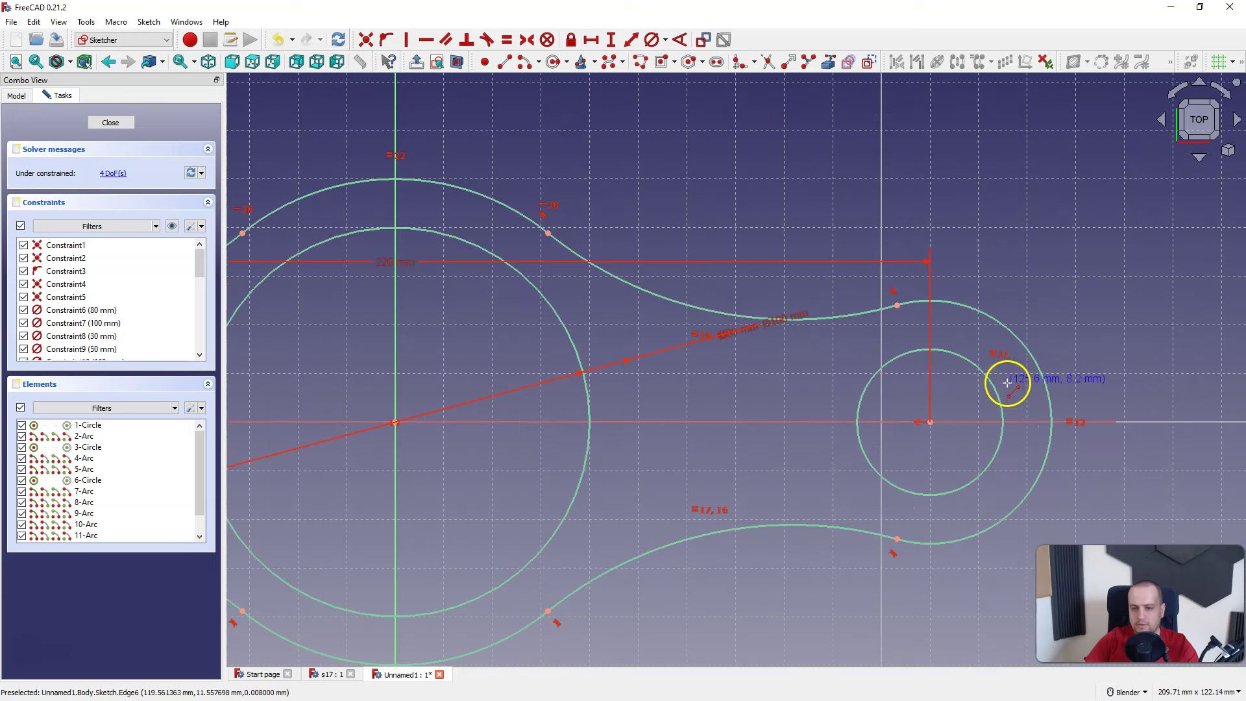
Draw the two slot lines at the right boss from the hole to the outer arc
click(987, 382)
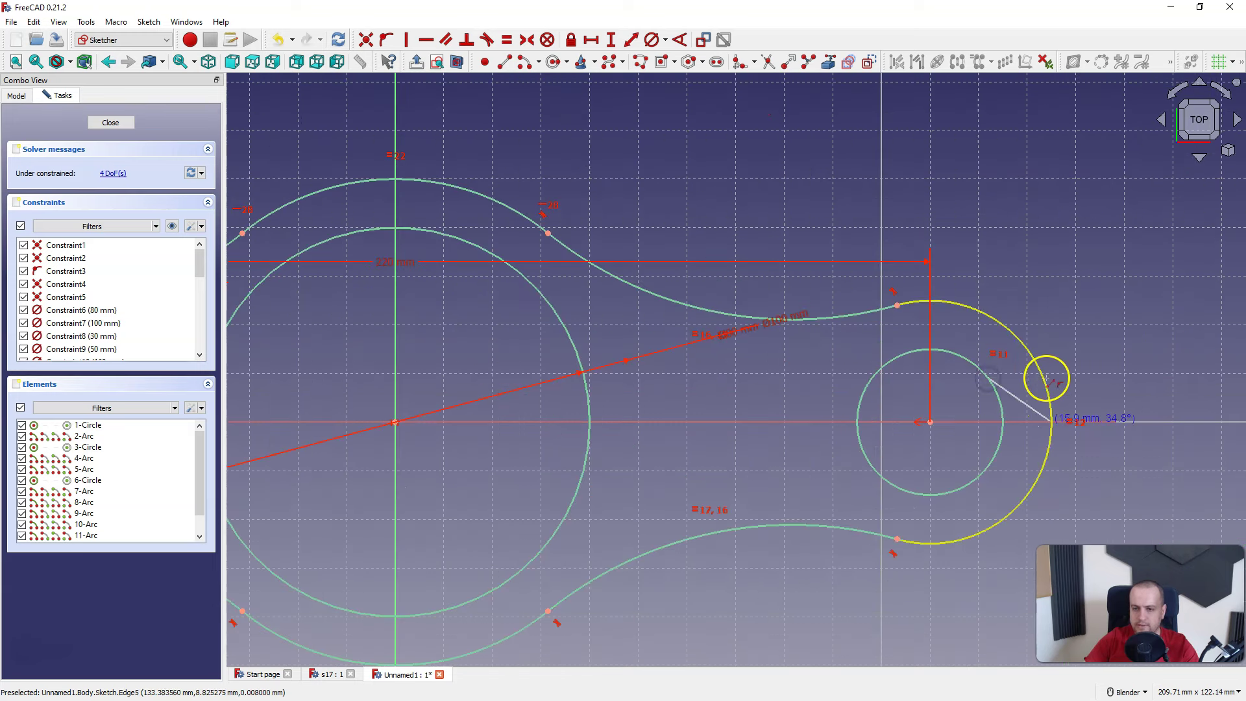
click(1037, 366)
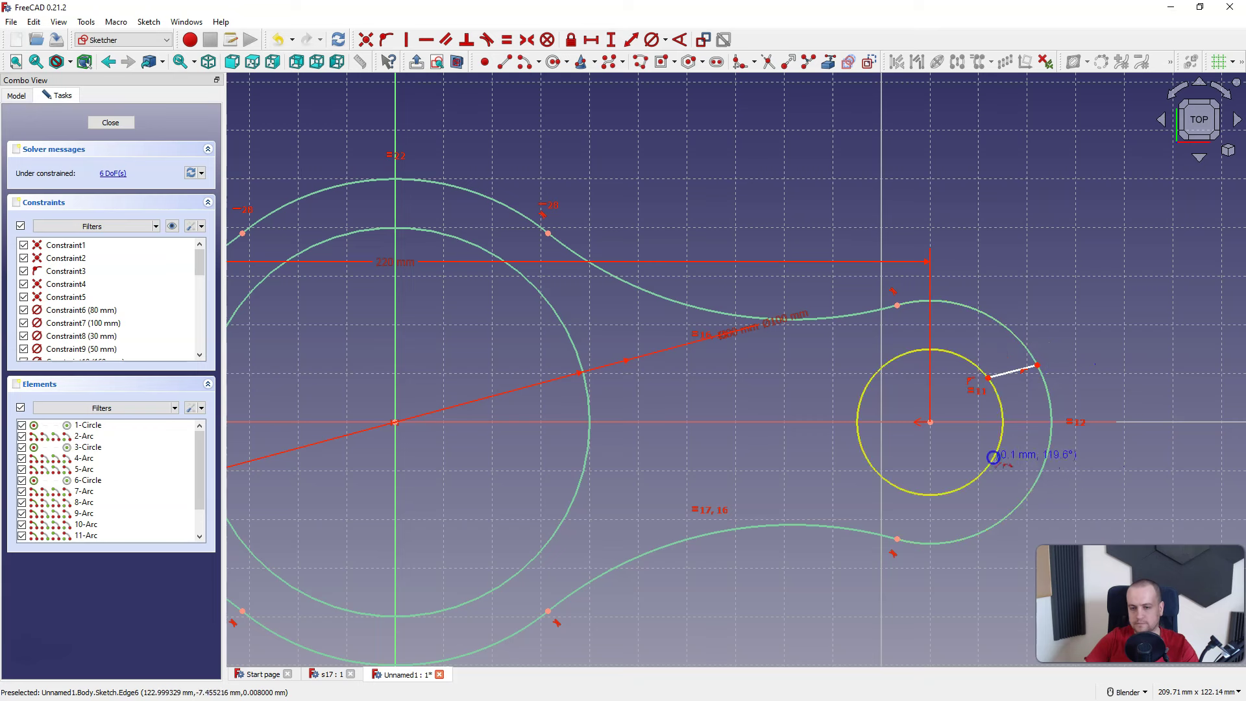
click(1037, 478)
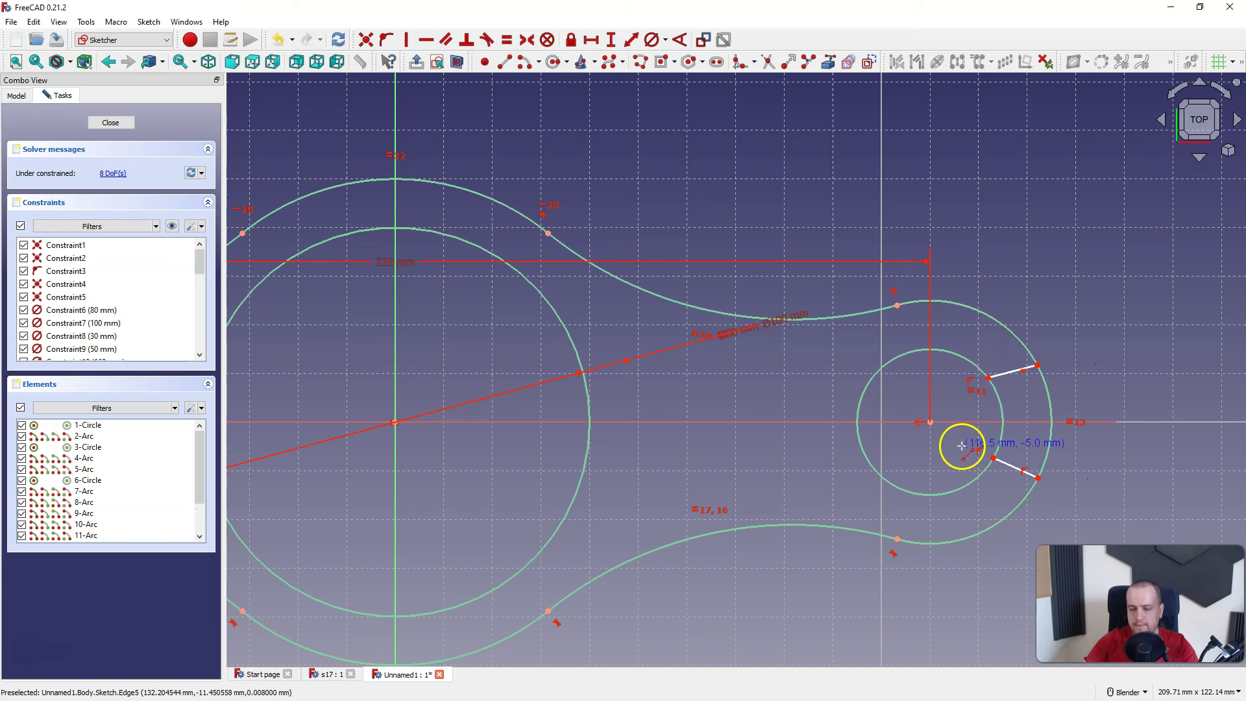
scroll(1056, 389, down, 3)
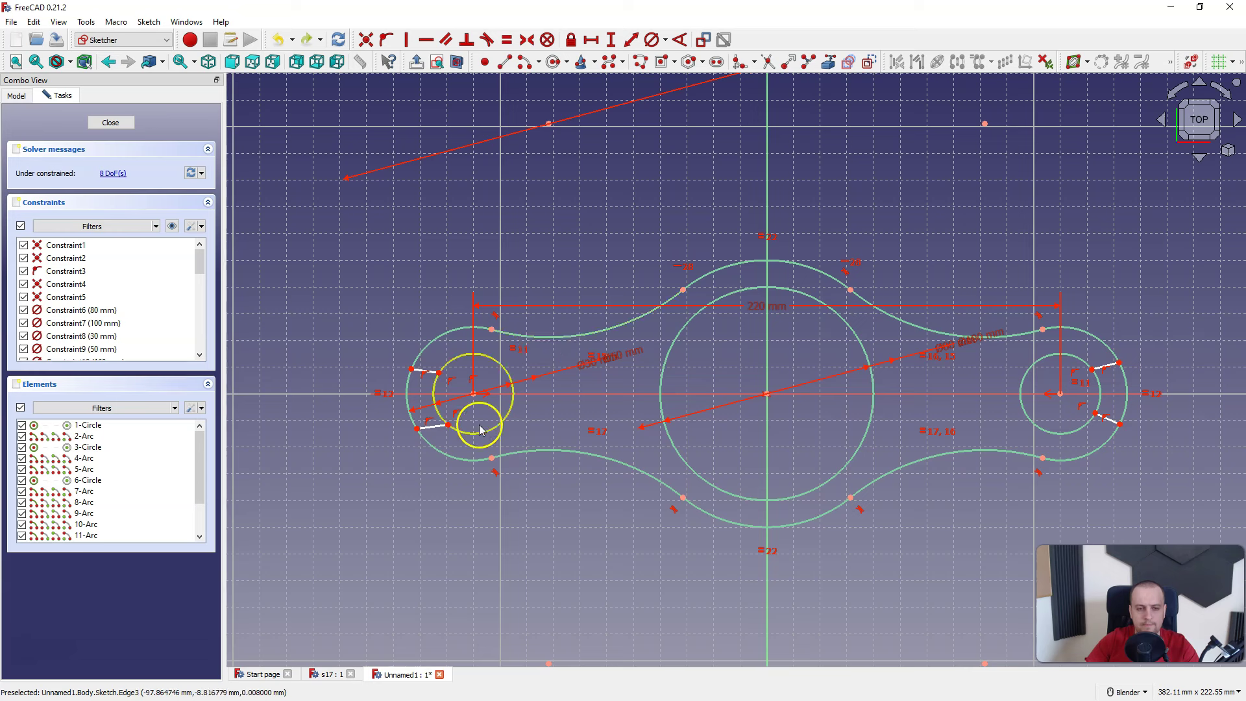
click(417, 429)
Make the left and right slot end points symmetric about the horizontal axis
click(412, 370)
click(419, 393)
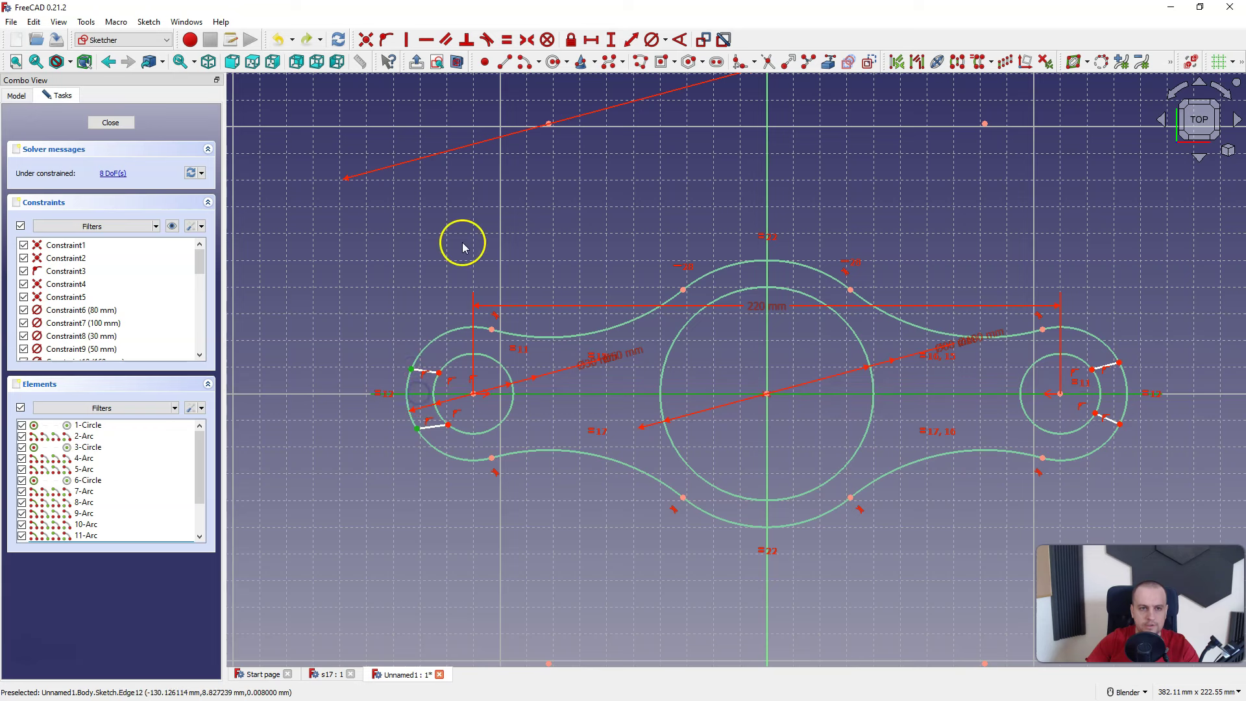
click(525, 39)
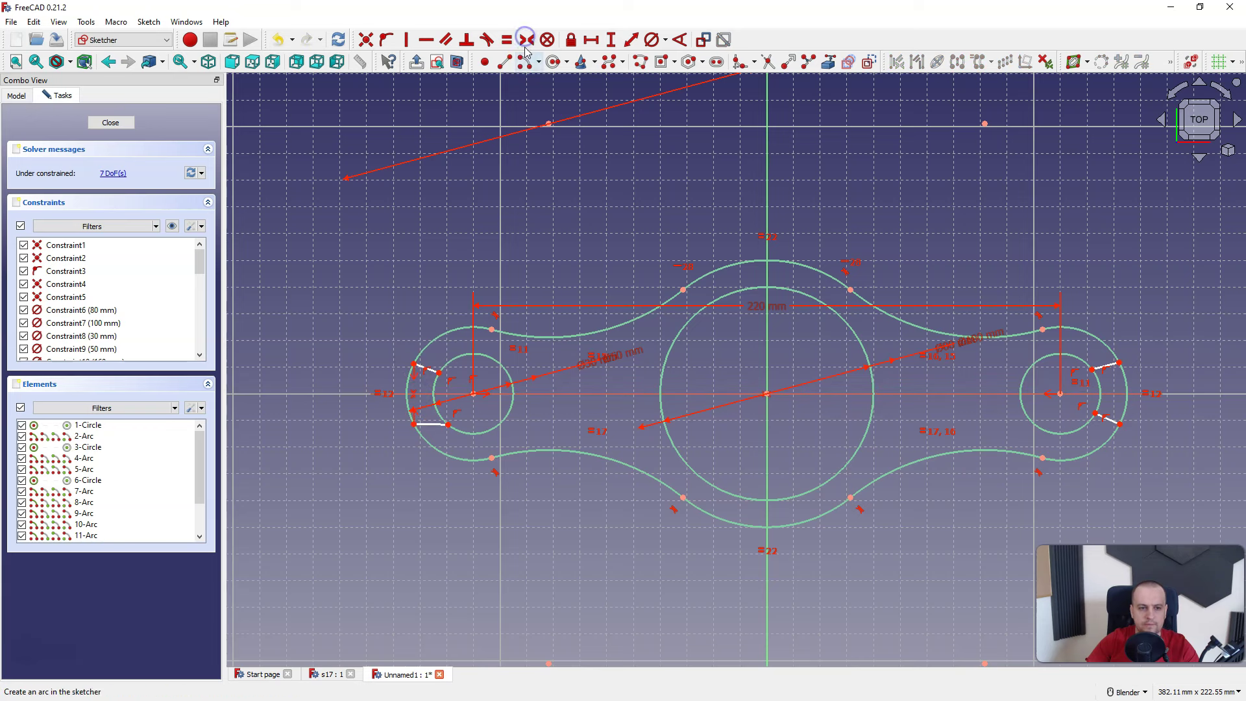
click(1119, 424)
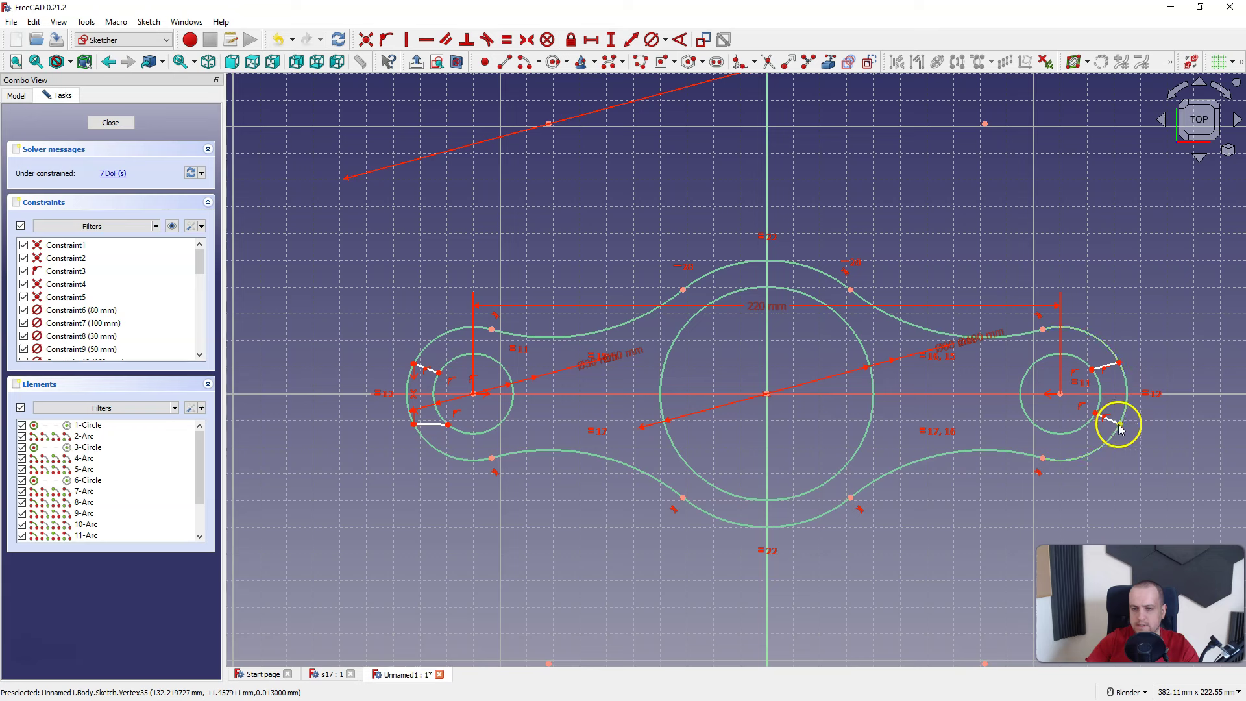
click(1118, 363)
click(1116, 393)
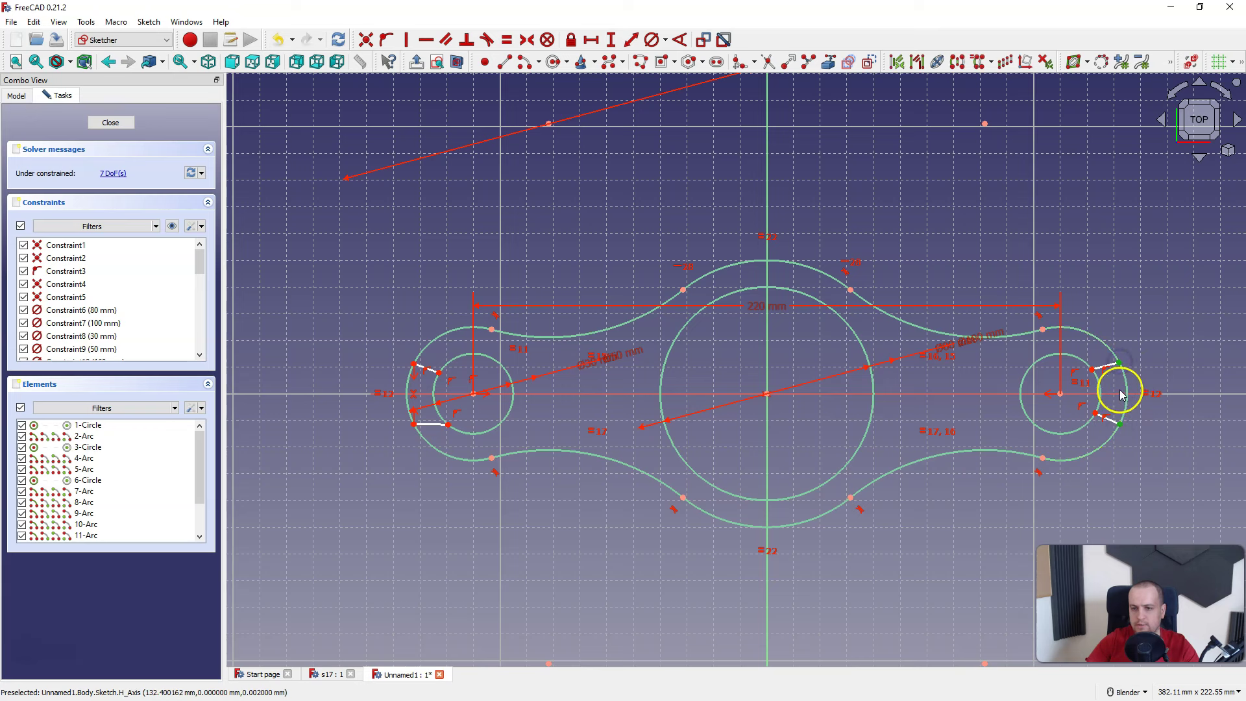
click(526, 39)
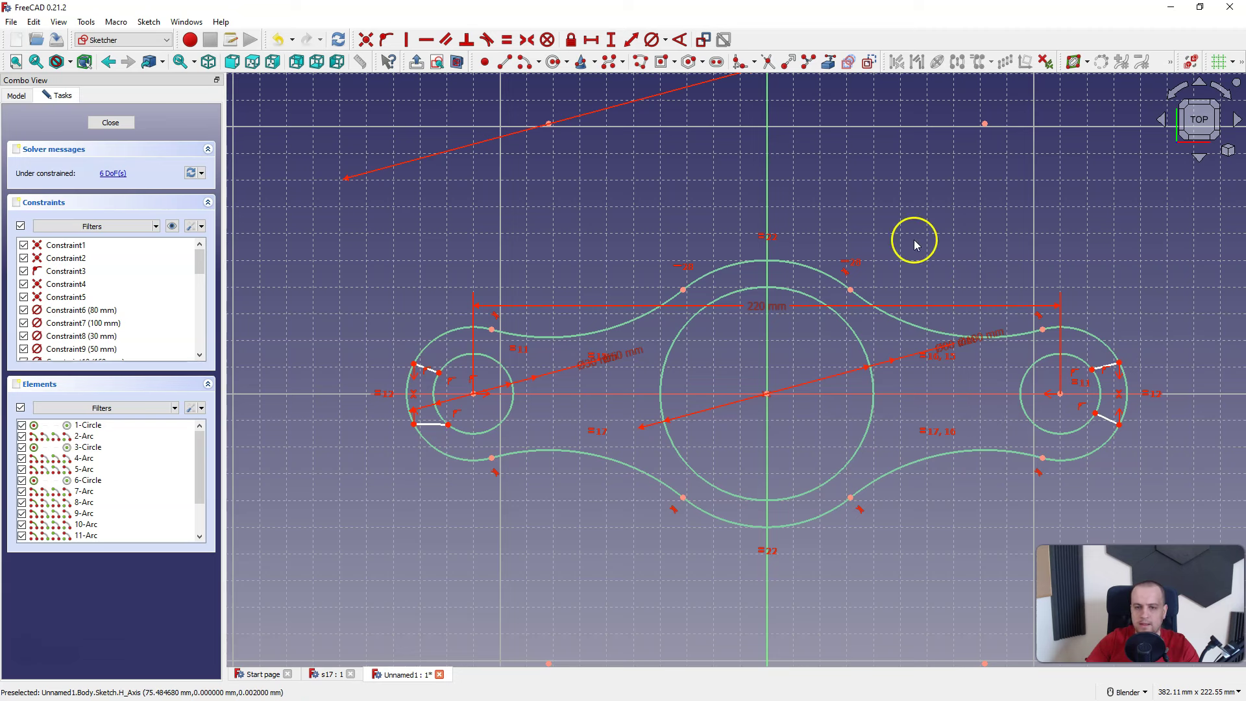
Set 15 mm vertical distances between the end points of both slots
click(414, 363)
click(414, 423)
click(610, 40)
text(15)
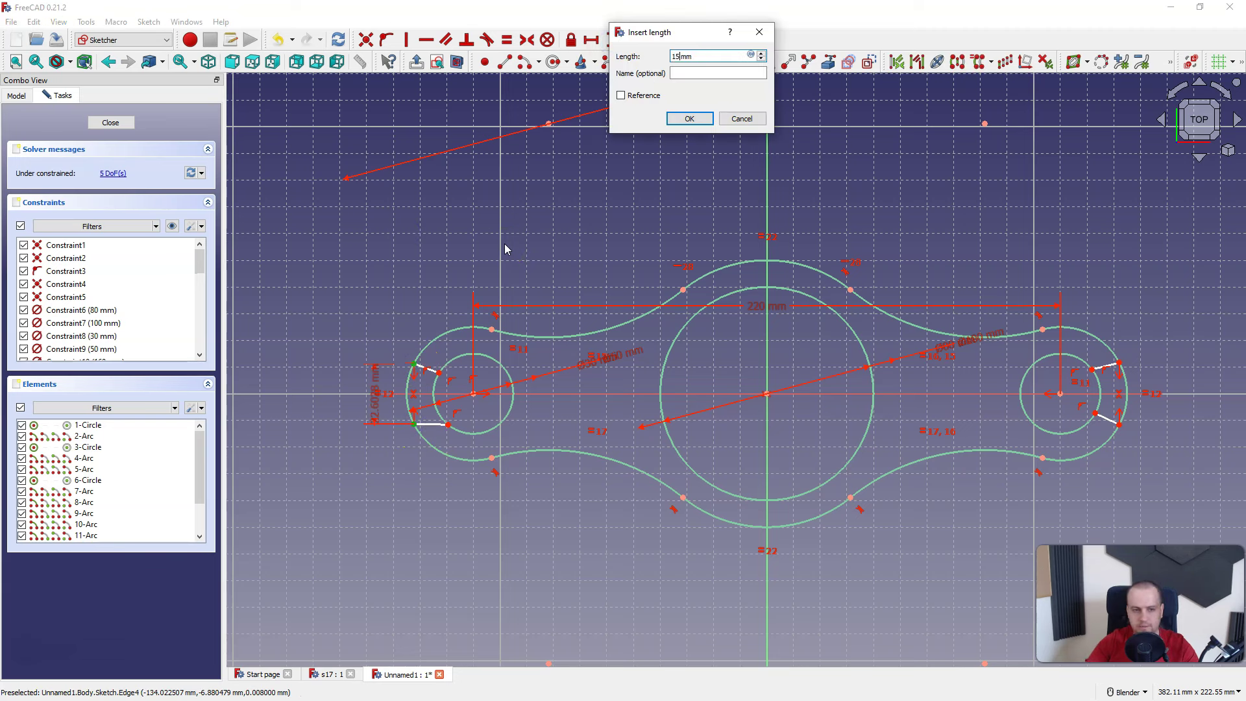
key(Return)
click(1119, 363)
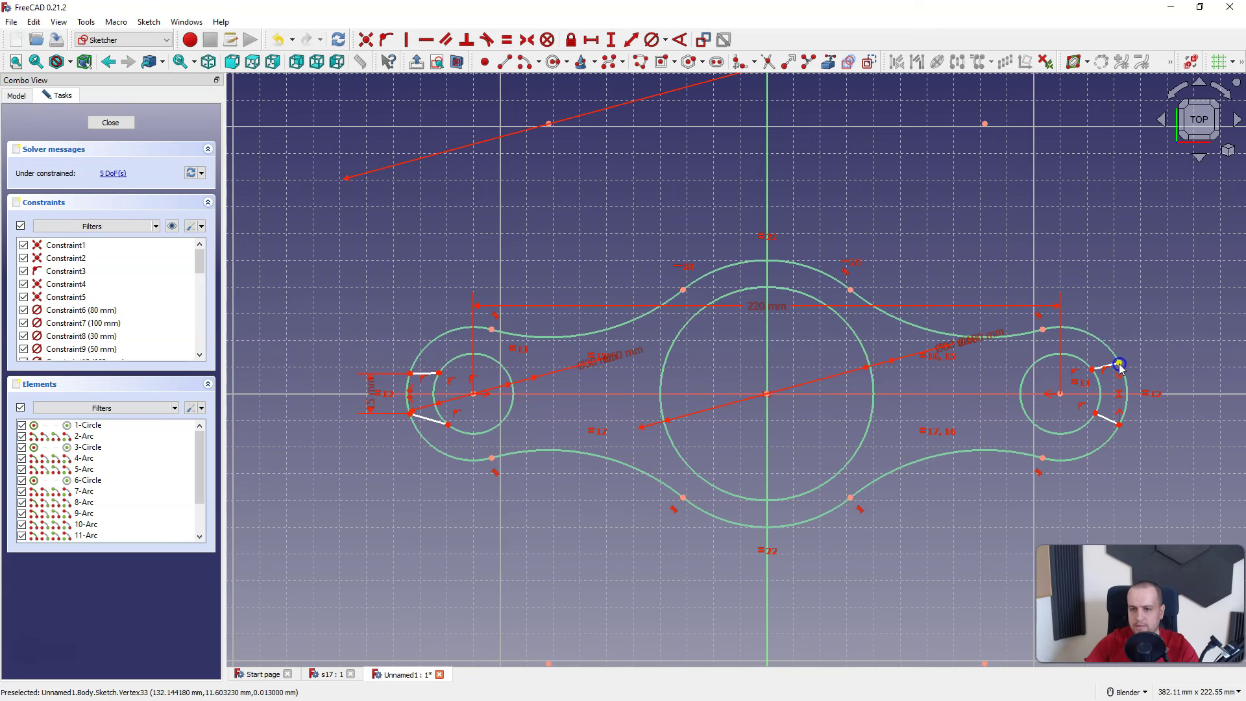
click(1120, 425)
click(610, 40)
key(Return)
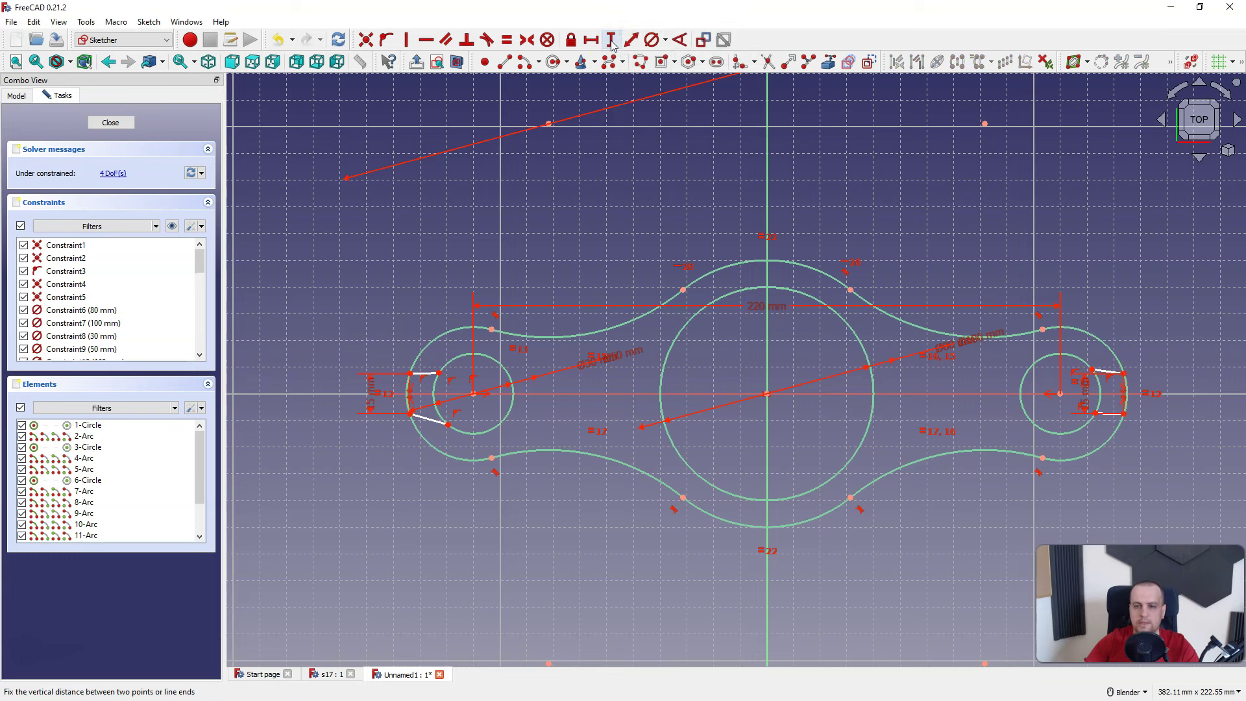
Constrain the upper and lower lines of both slots horizontal
scroll(375, 370, down, 2)
scroll(375, 370, up, 4)
scroll(512, 374, up, 2)
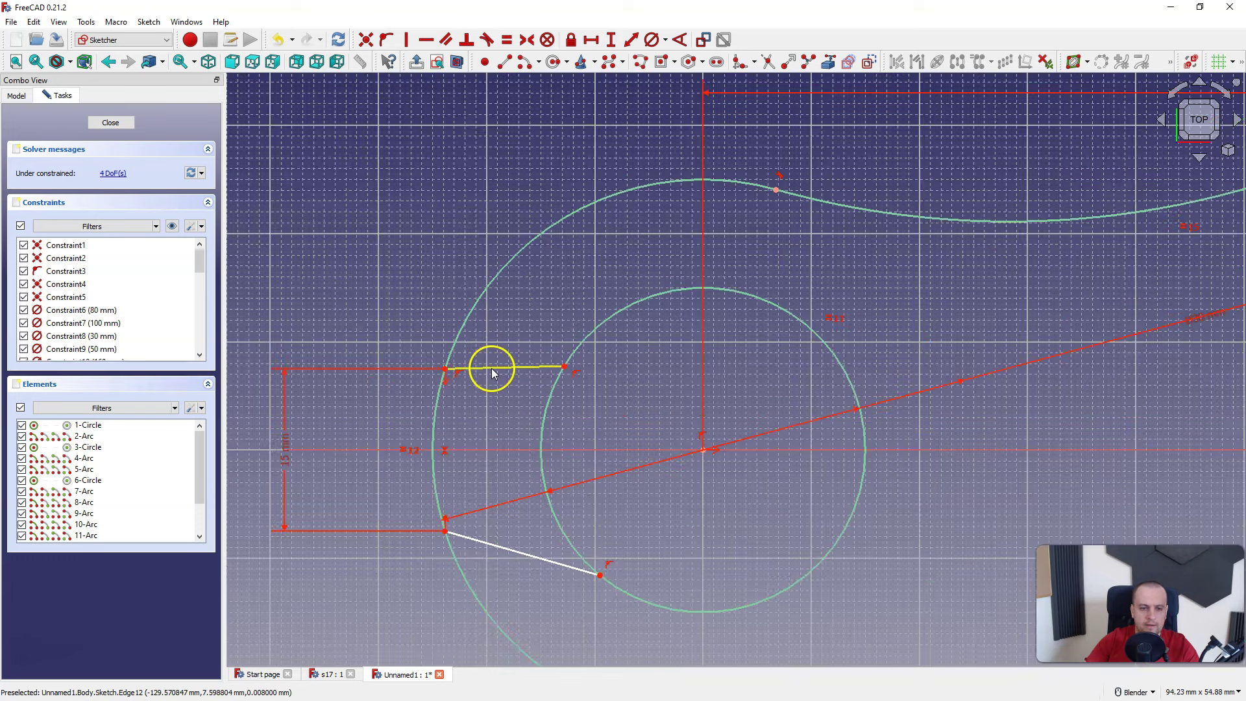
click(497, 368)
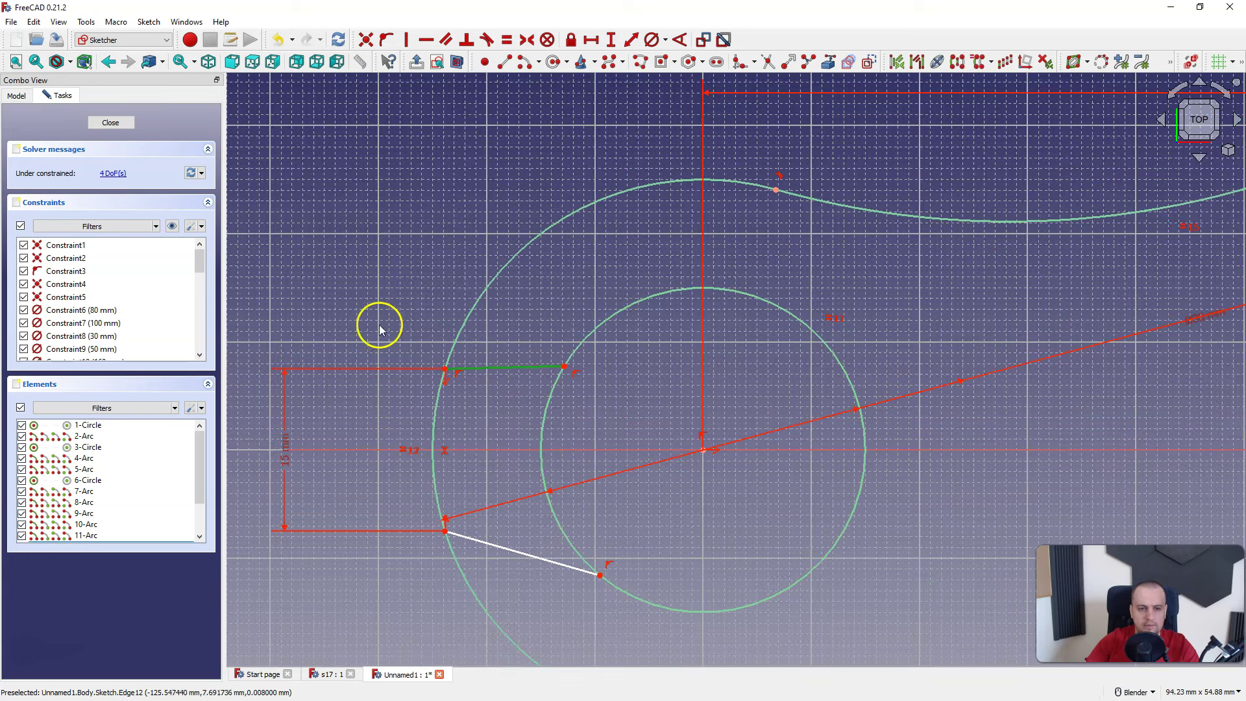
click(425, 39)
click(524, 566)
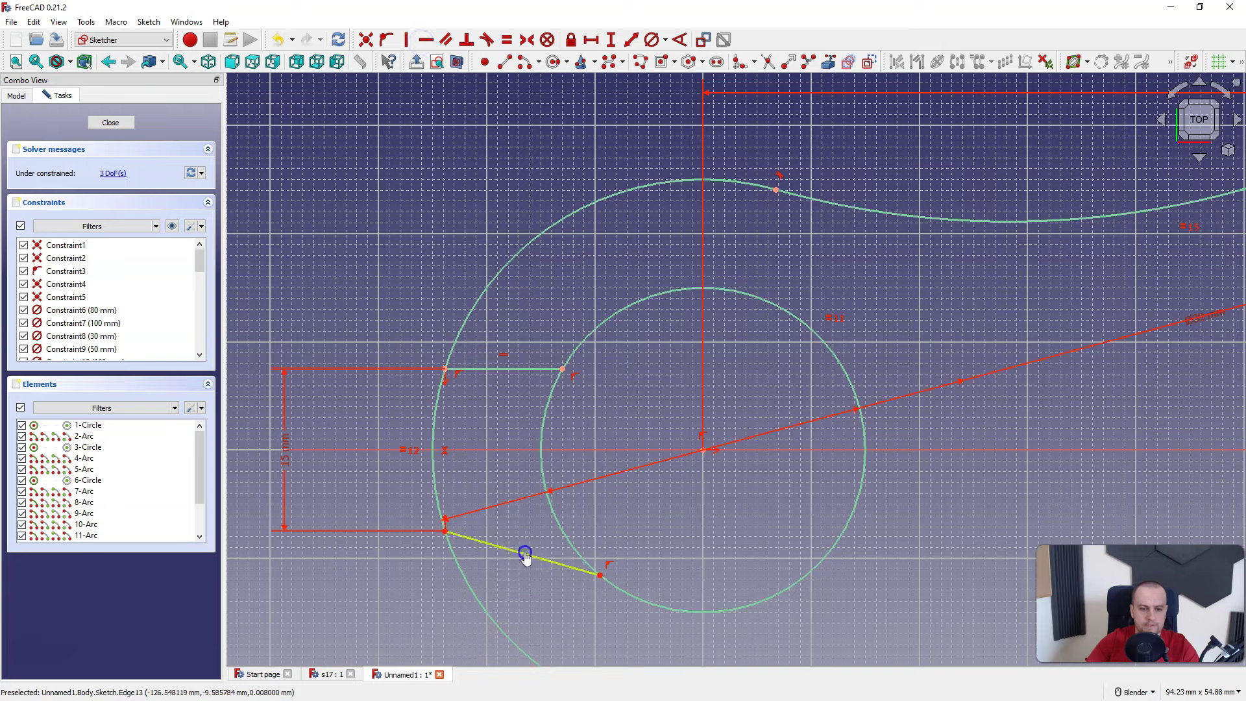
click(425, 40)
scroll(432, 441, down, 2)
scroll(432, 441, down, 3)
scroll(679, 459, up, 5)
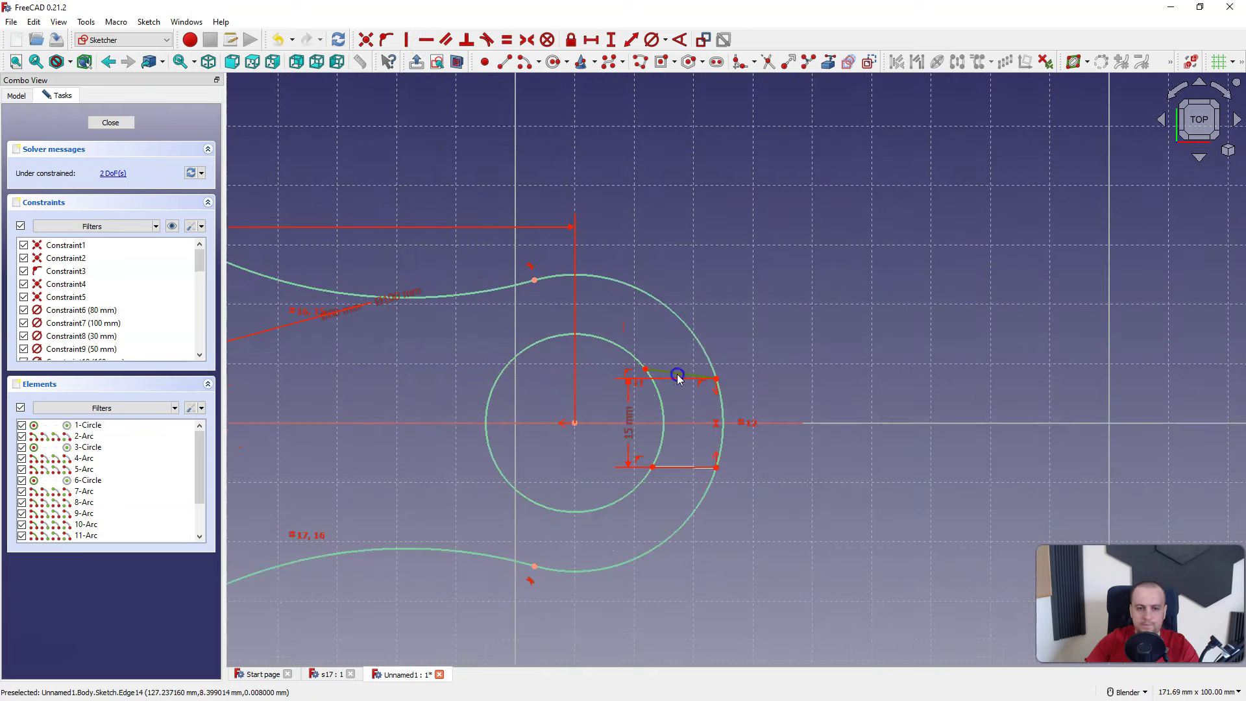
click(677, 375)
click(425, 39)
click(672, 476)
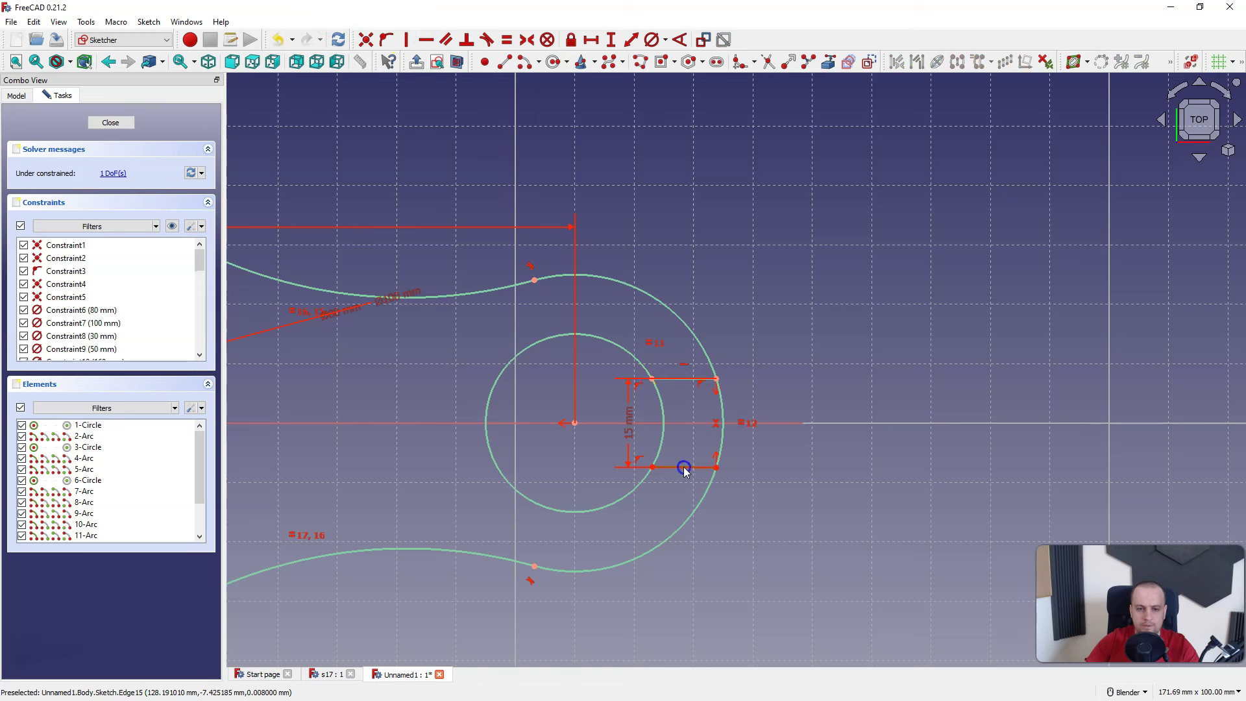
Trim the outer arc and inner circle between the right slot's lines
scroll(854, 383, down, 2)
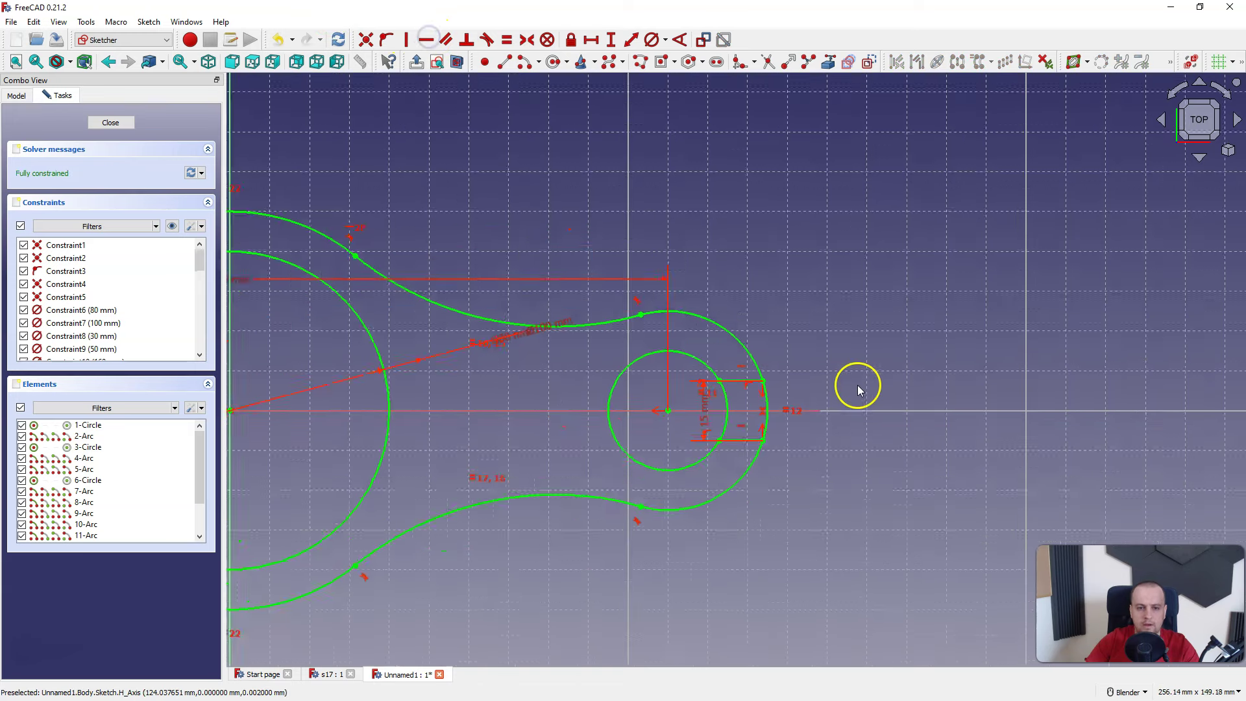
scroll(854, 383, down, 1)
click(767, 63)
scroll(815, 319, up, 3)
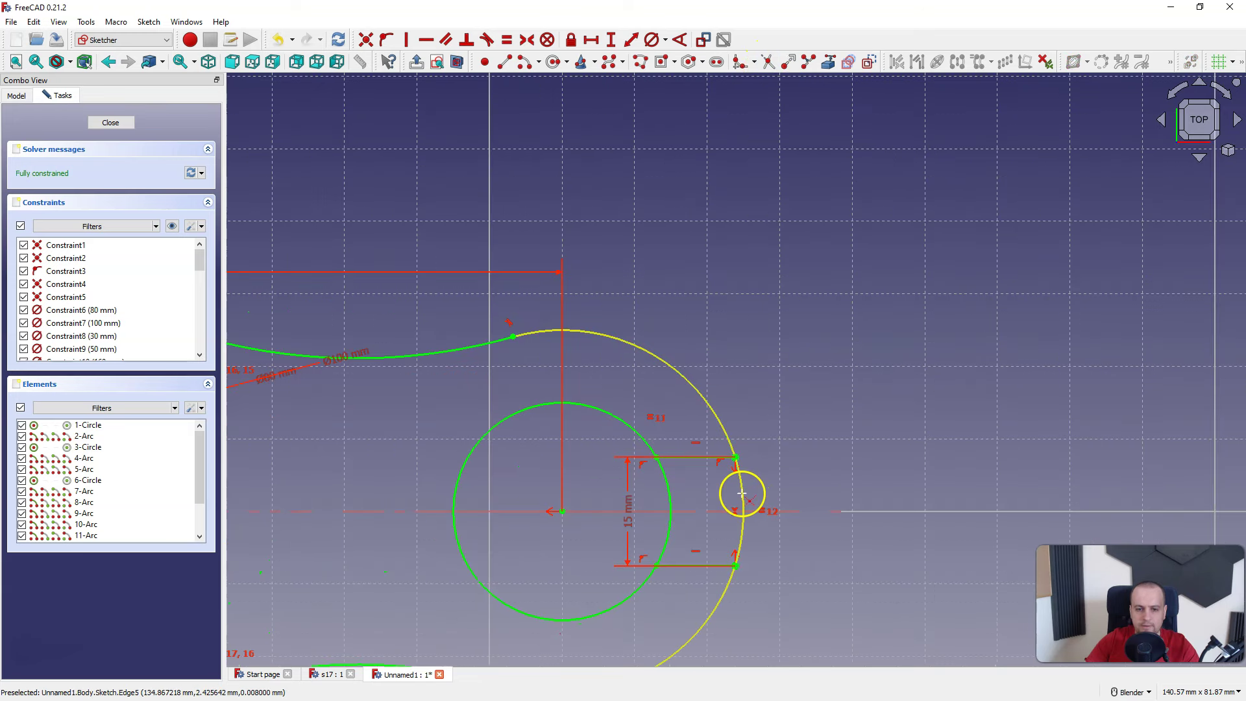
click(742, 493)
click(669, 499)
scroll(919, 436, down, 3)
scroll(464, 478, up, 3)
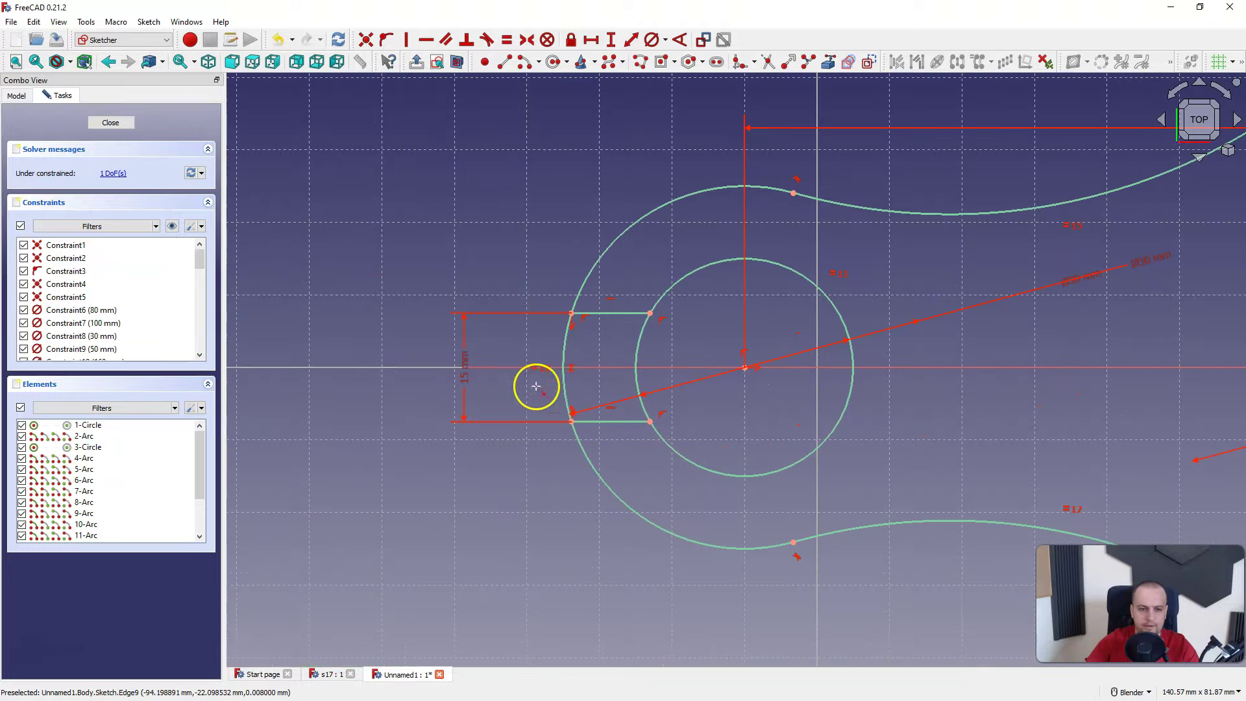
Trim the outer arc and inner circle across the left slot, then stop trimming
click(565, 349)
click(637, 353)
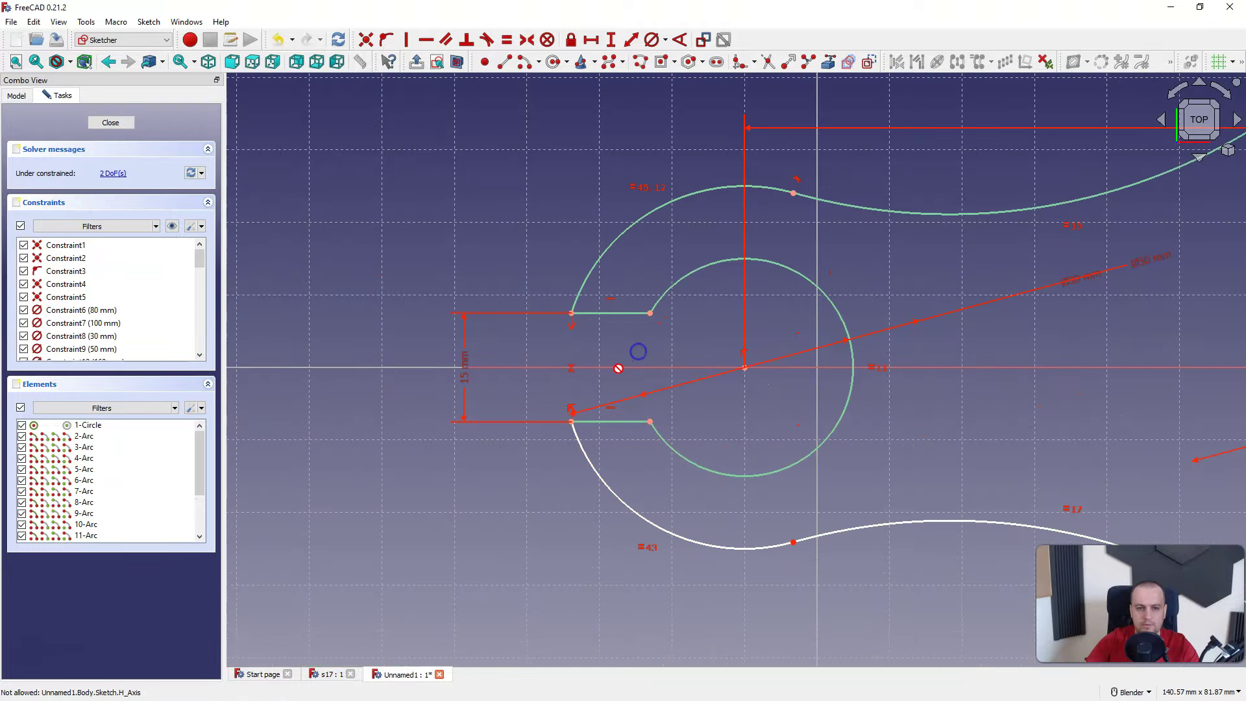
scroll(781, 469, down, 3)
right_click(668, 535)
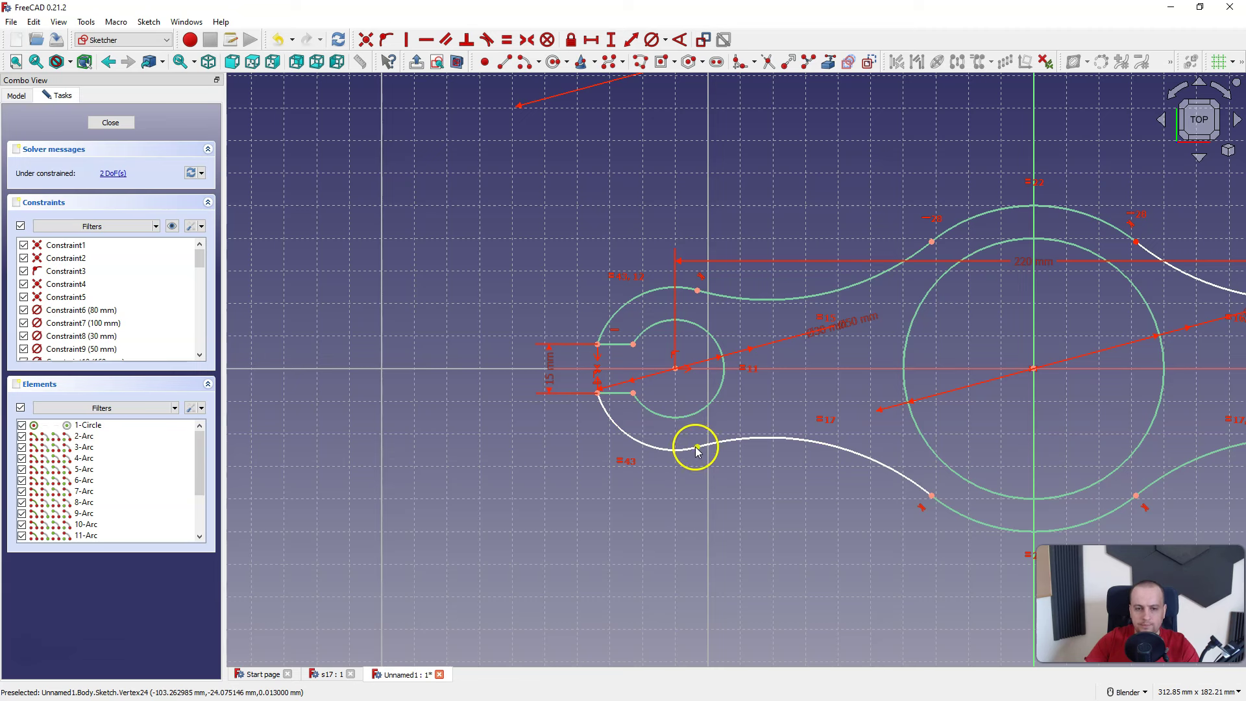
Make the upper and lower arc joints at both bosses symmetric about the horizontal axis
drag(696, 449, 700, 453)
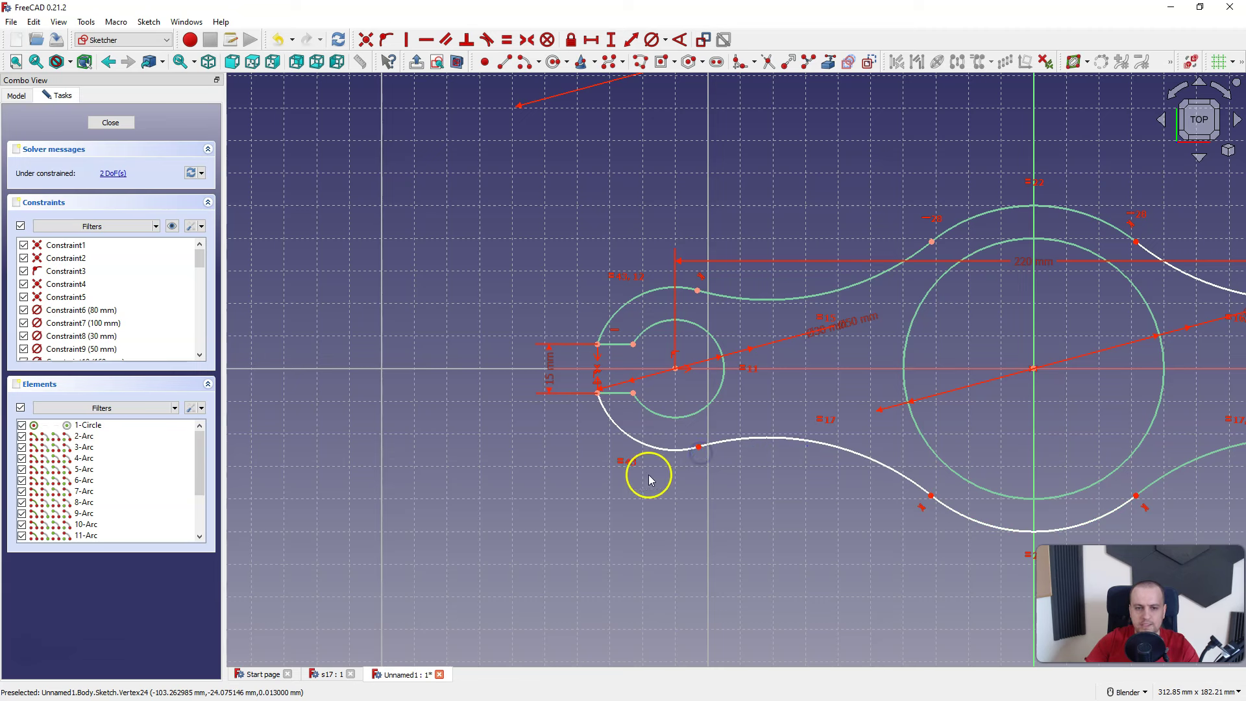
click(699, 451)
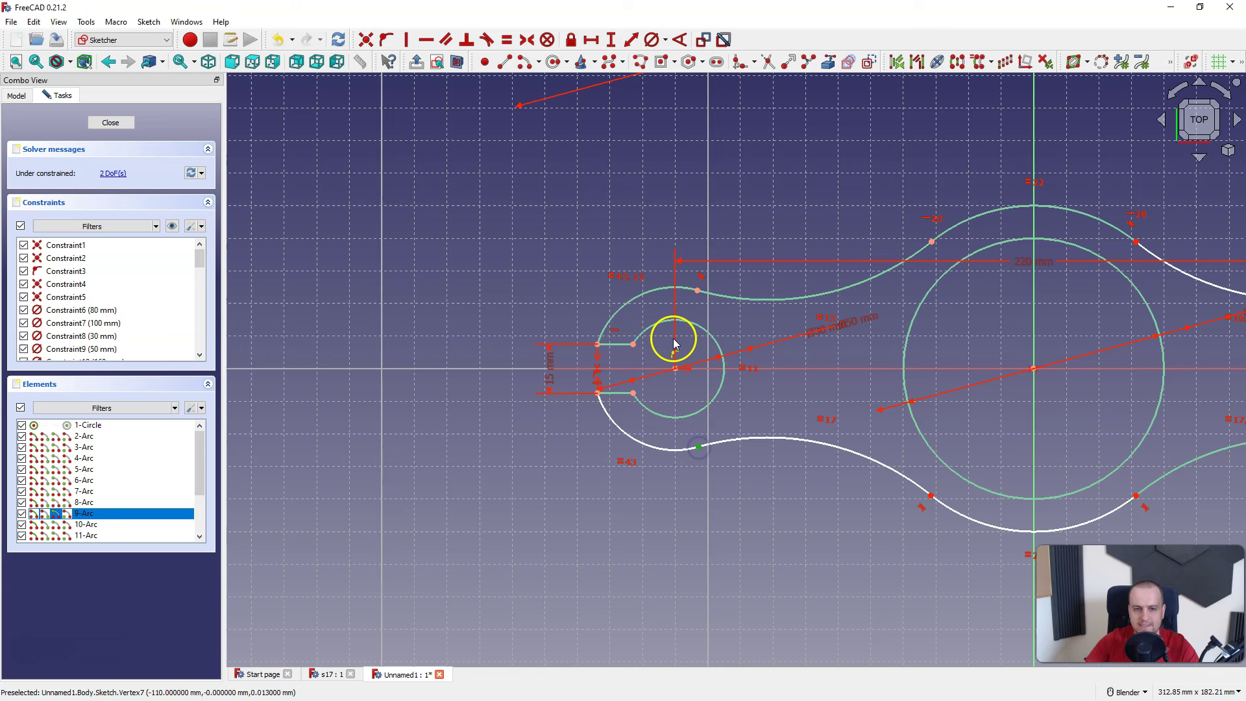
click(698, 287)
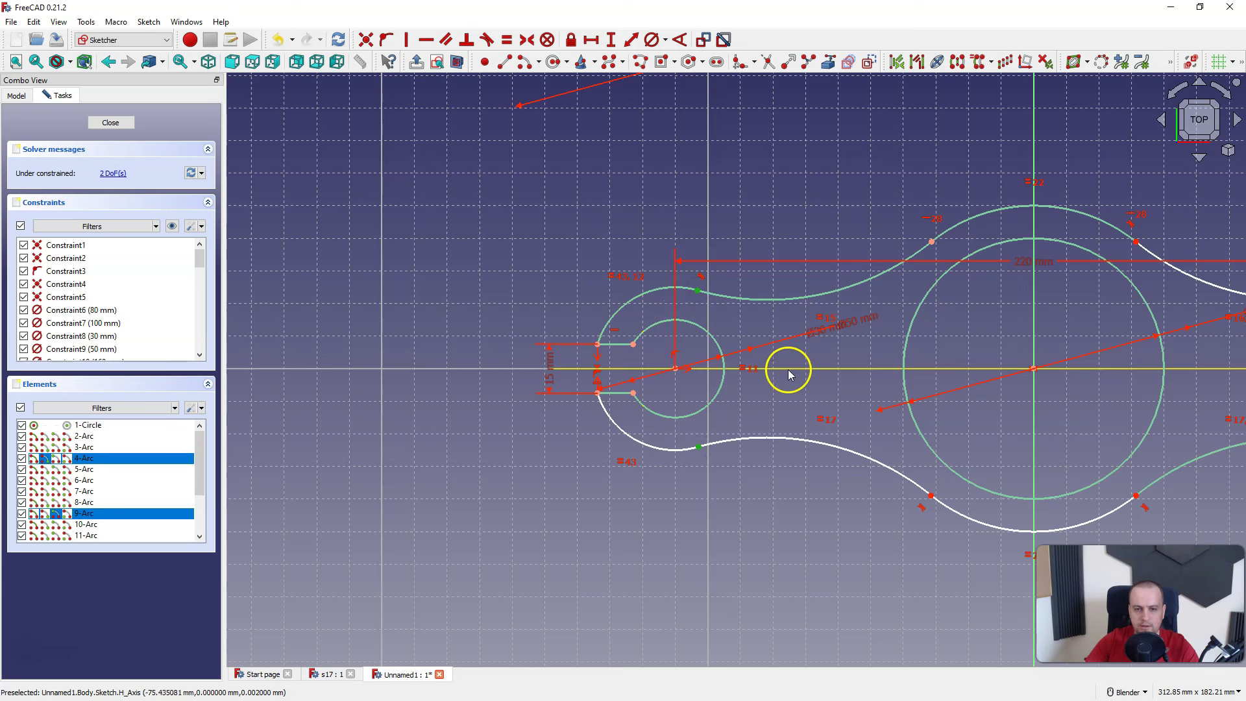
click(526, 39)
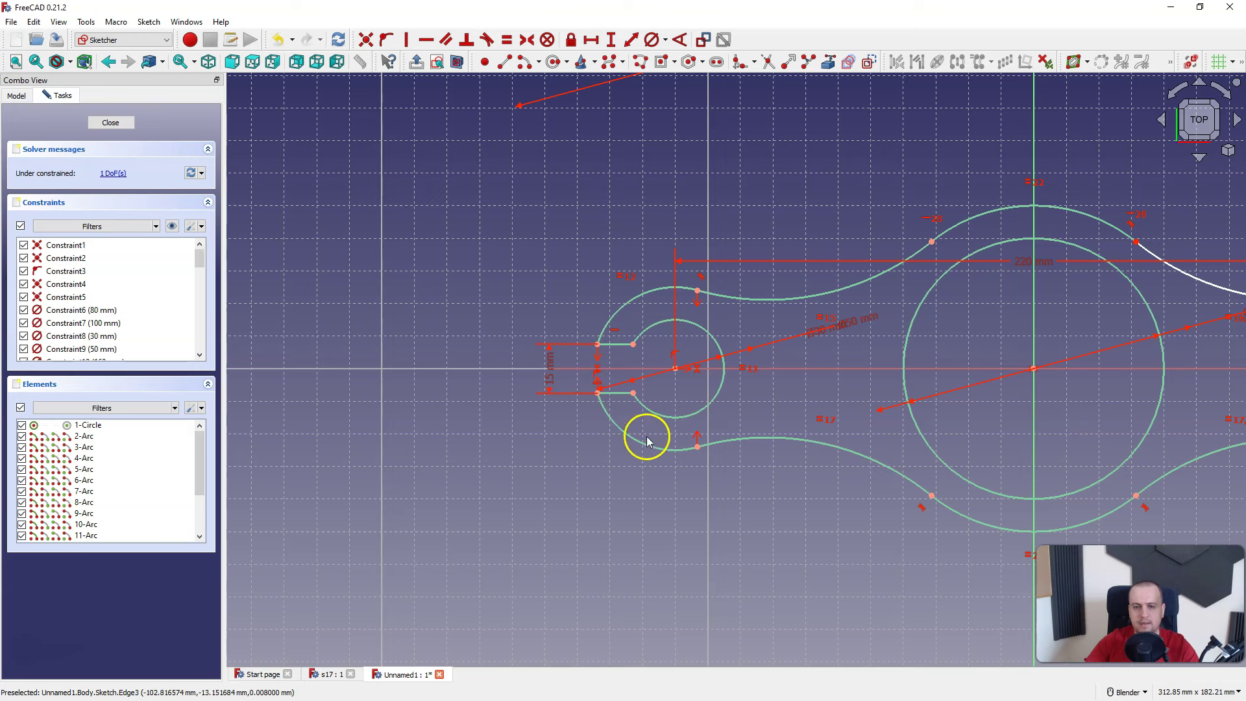
scroll(643, 438, down, 3)
scroll(1146, 351, up, 5)
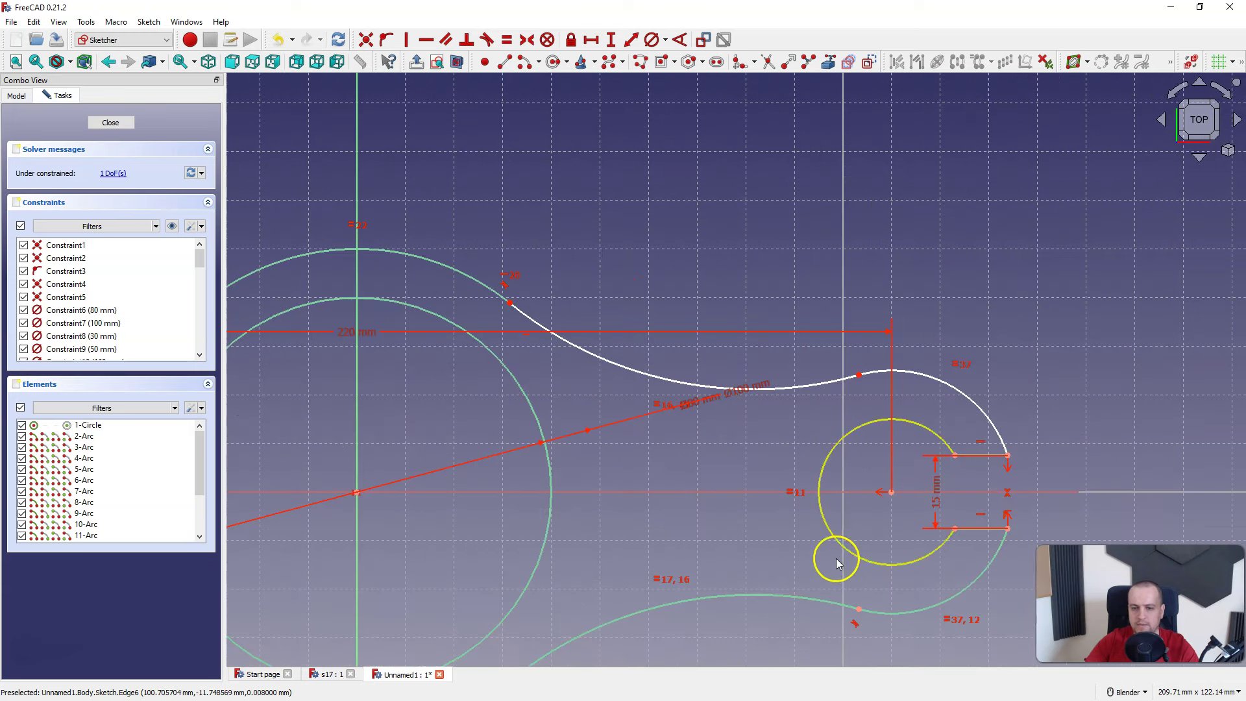
click(858, 610)
click(858, 374)
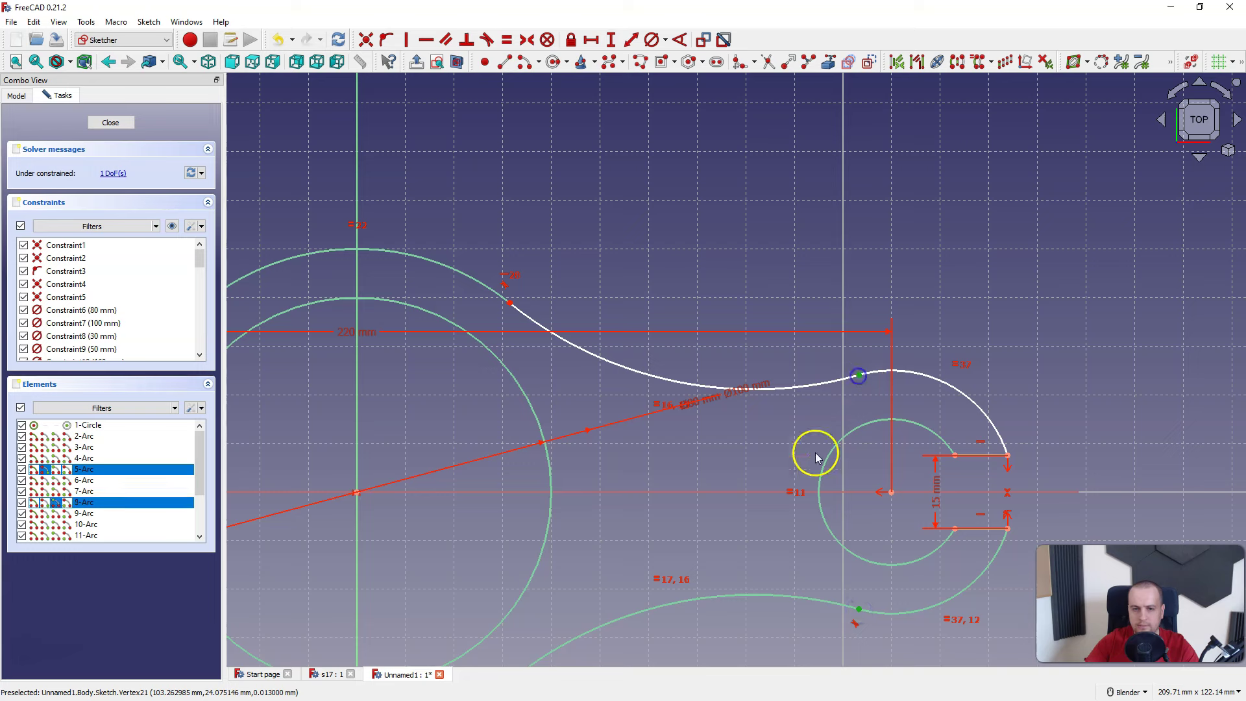
click(757, 492)
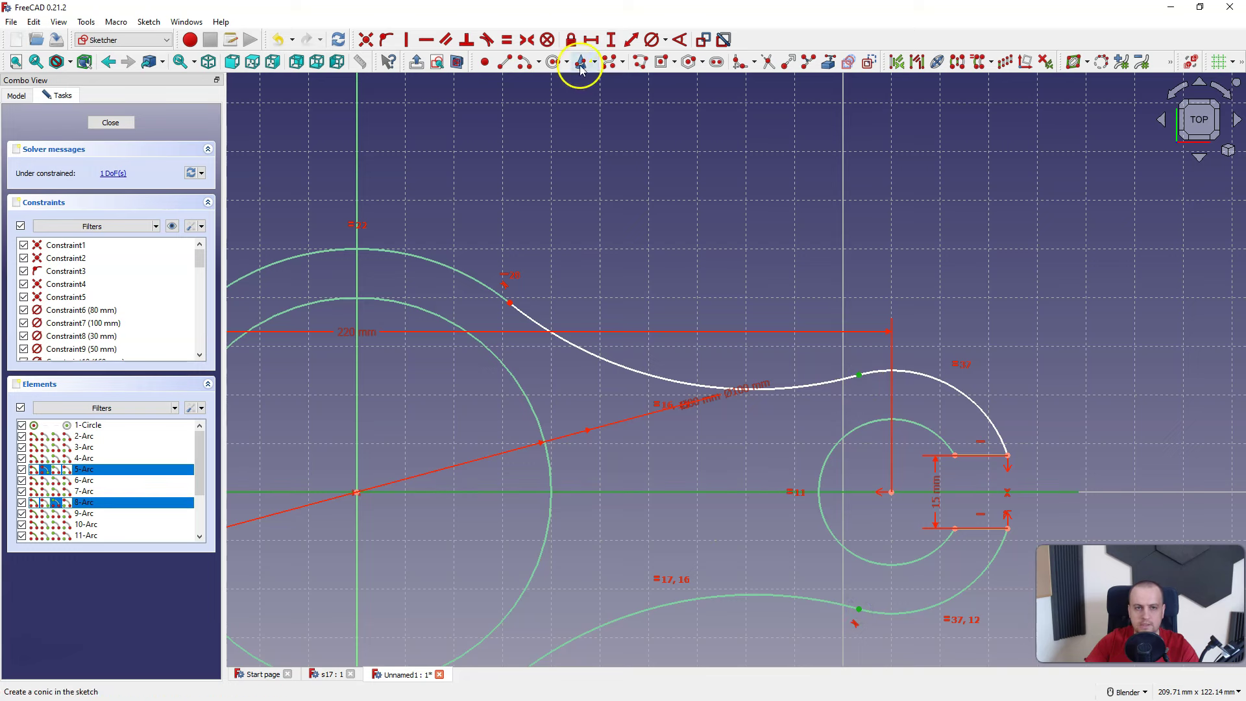
click(527, 39)
scroll(1064, 312, down, 3)
scroll(481, 357, down, 2)
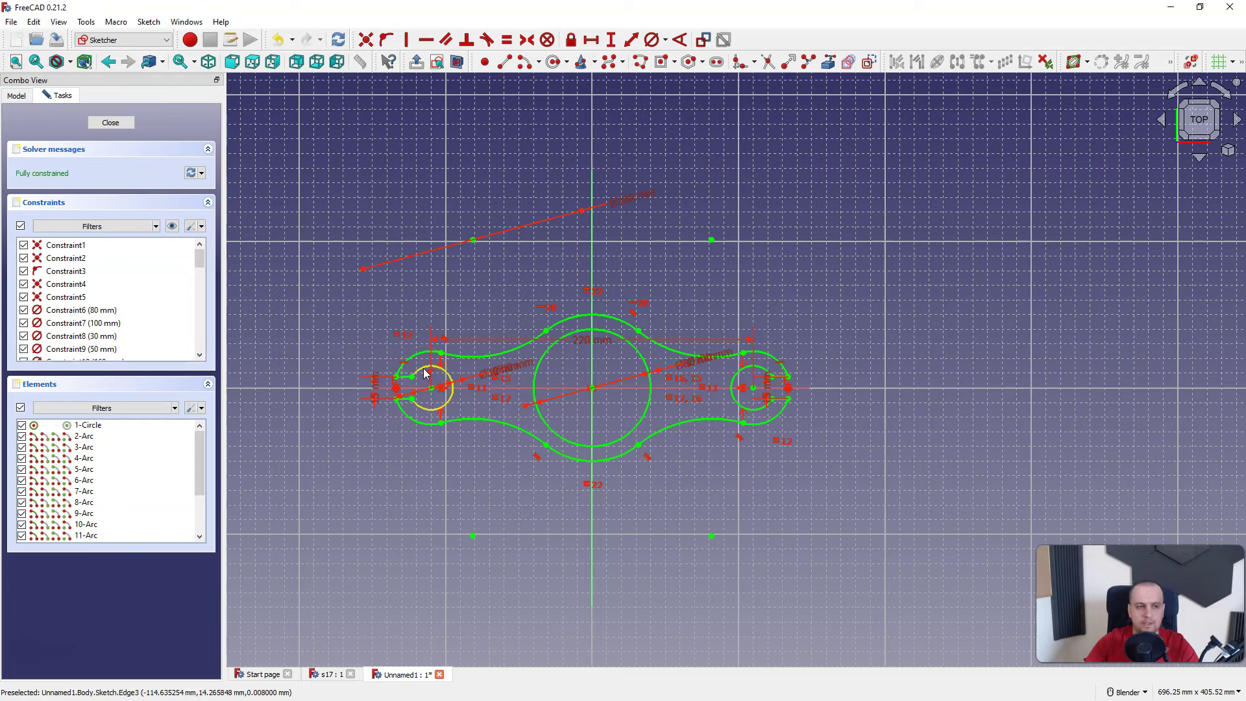
Close the sketch and pad it 10 mm into a solid plate
click(109, 123)
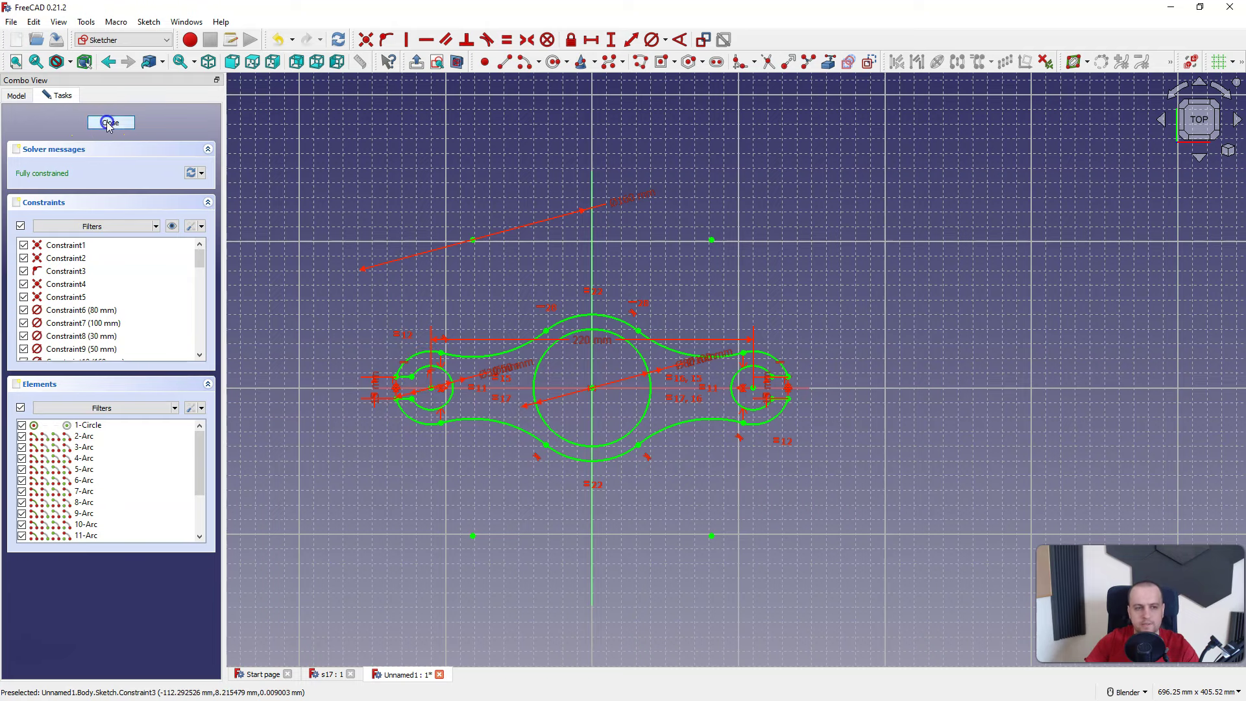
click(769, 60)
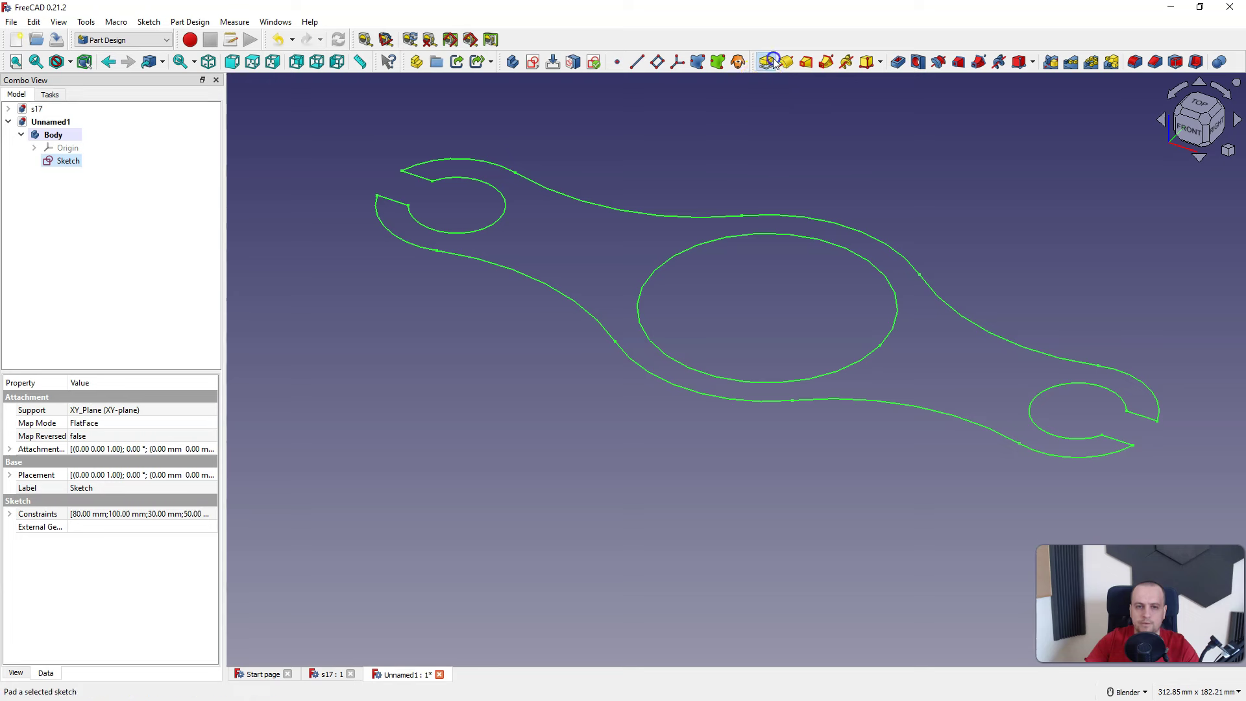
click(194, 223)
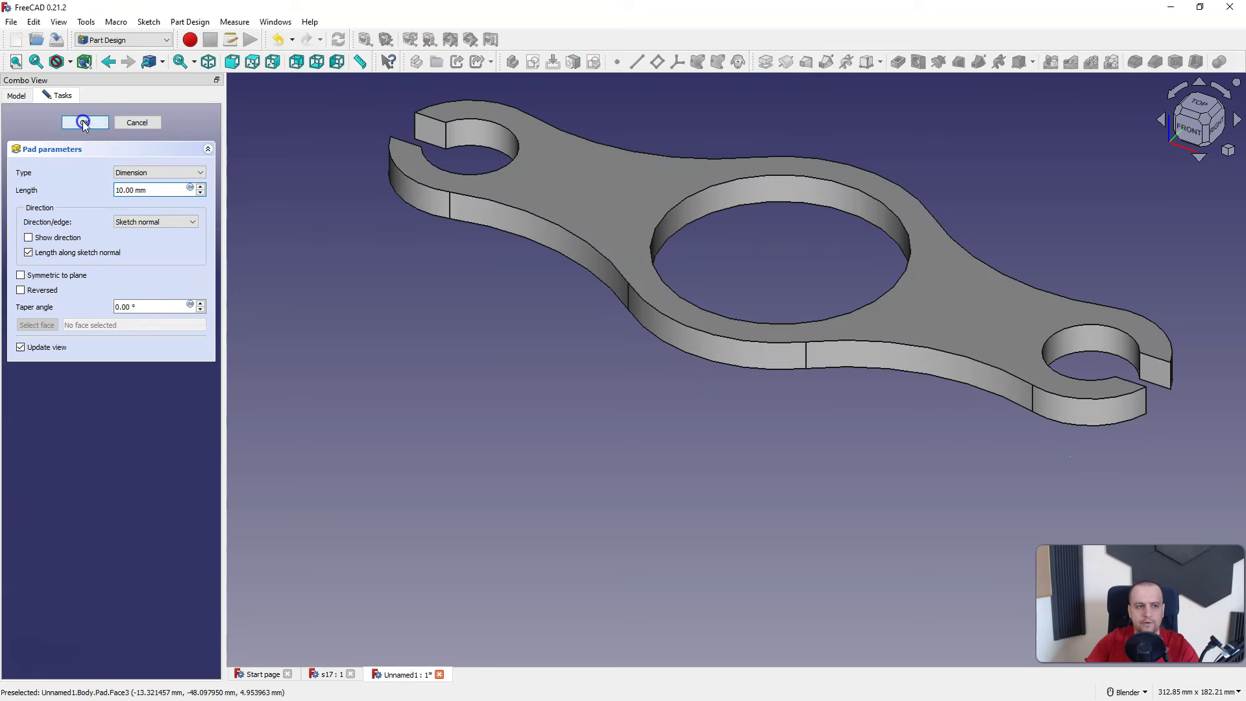
click(84, 124)
scroll(590, 384, down, 3)
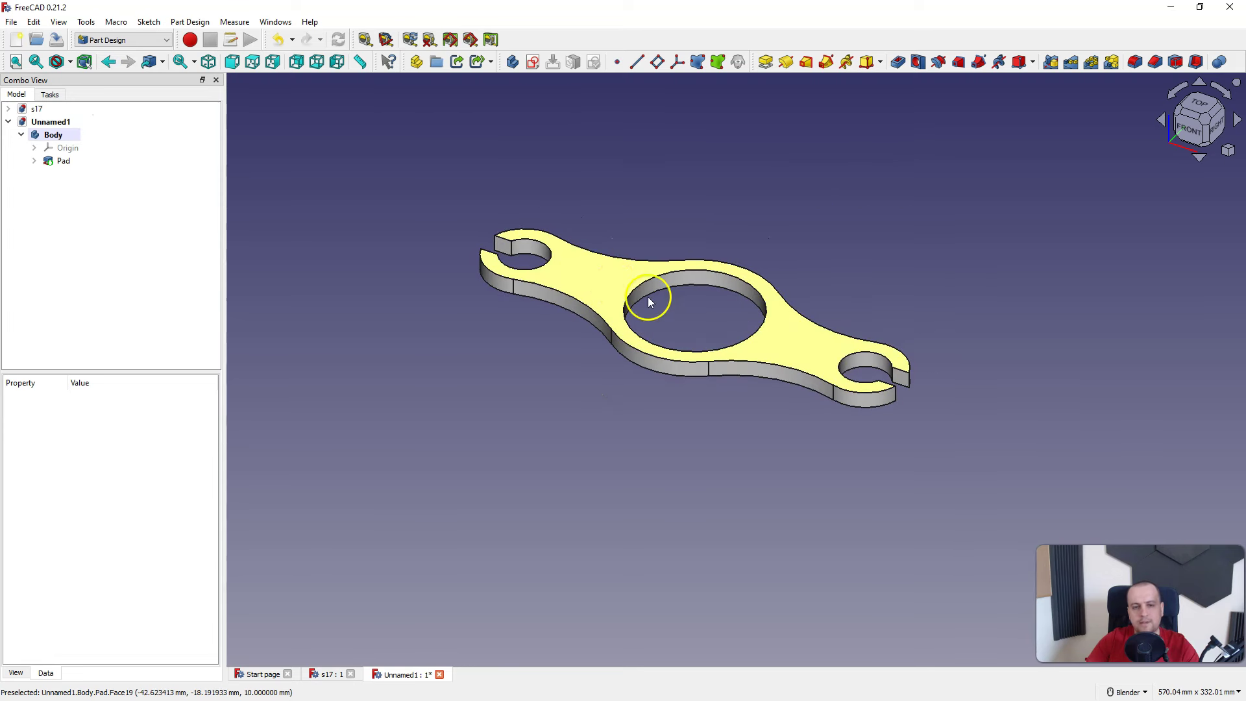
click(609, 278)
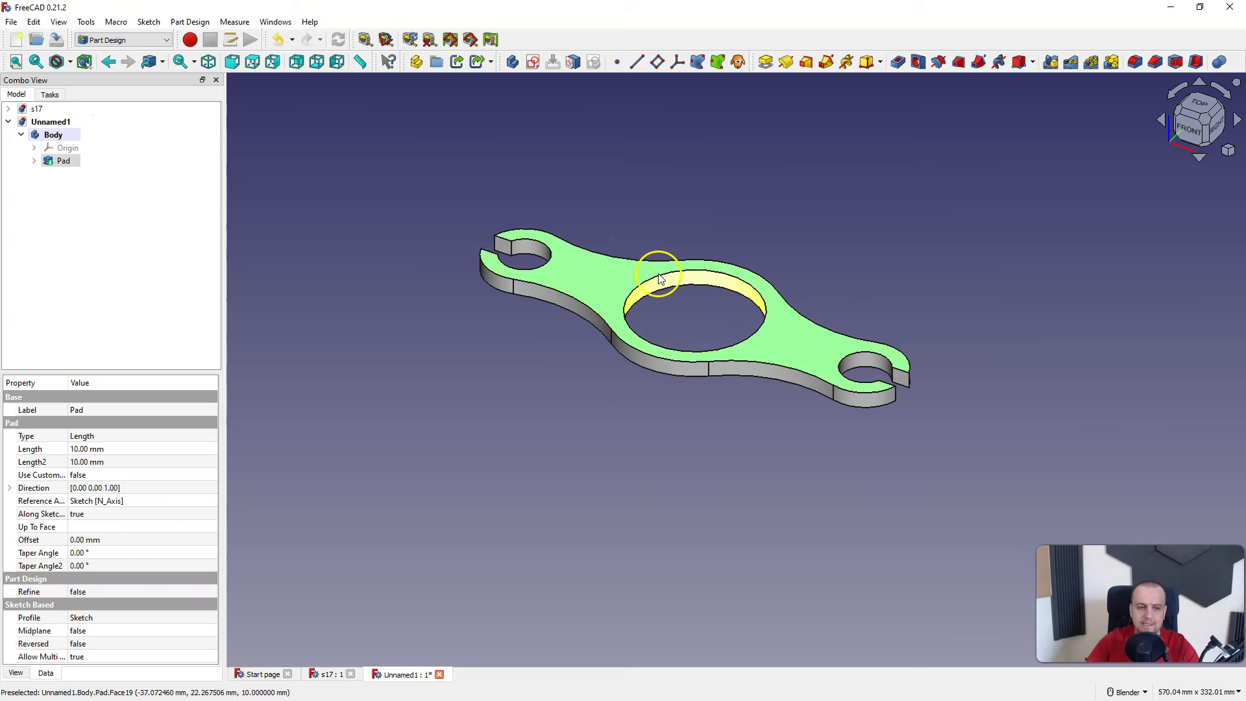
In a new top-face sketch, draw a 90 mm diameter circle centred on the origin, then close it
click(532, 65)
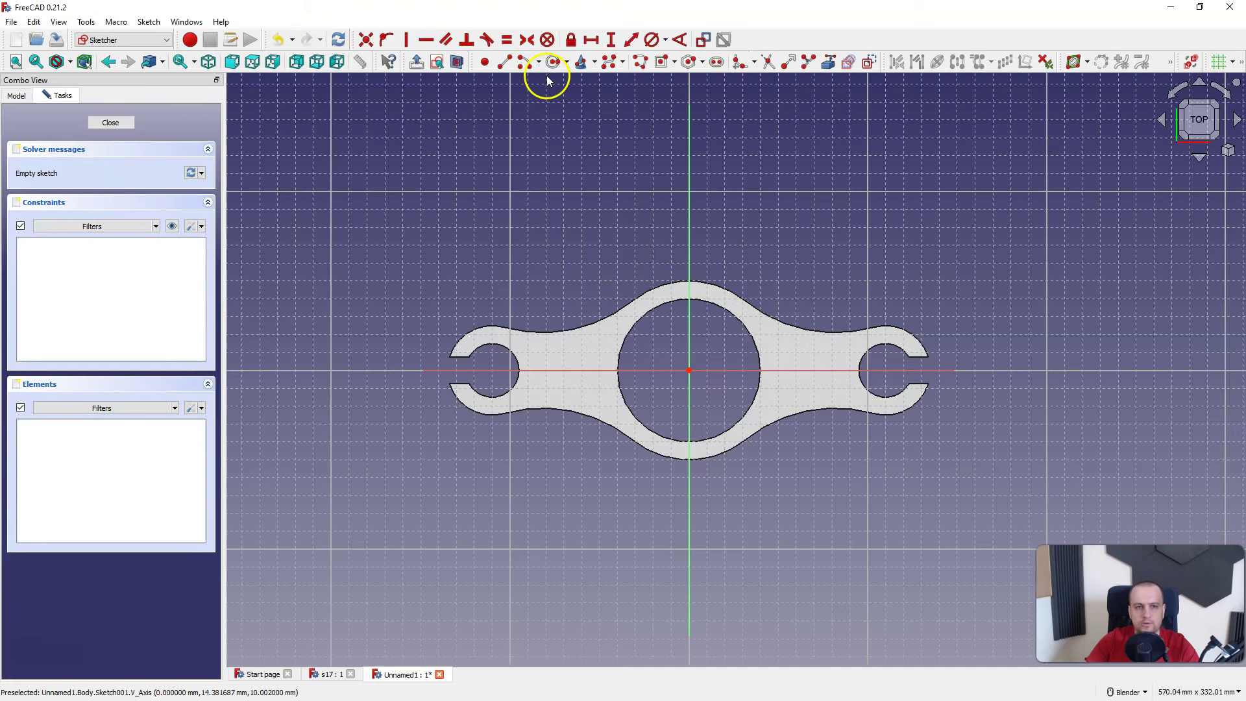
click(554, 61)
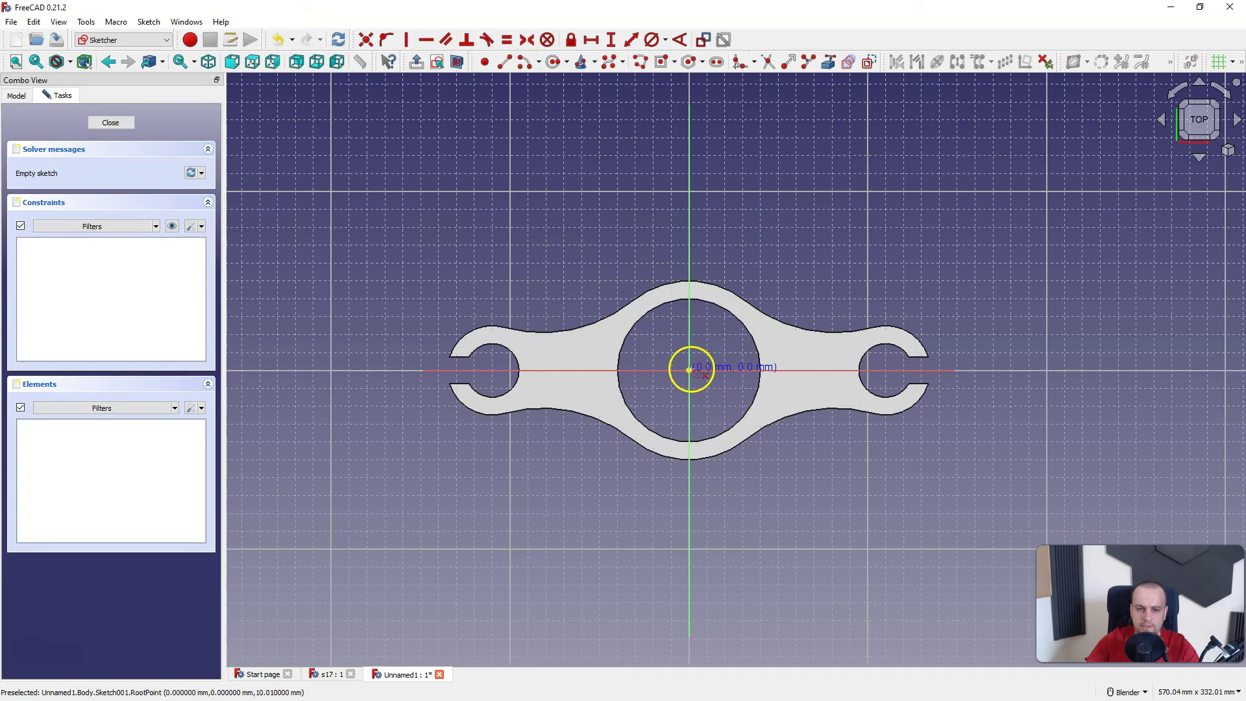
click(689, 370)
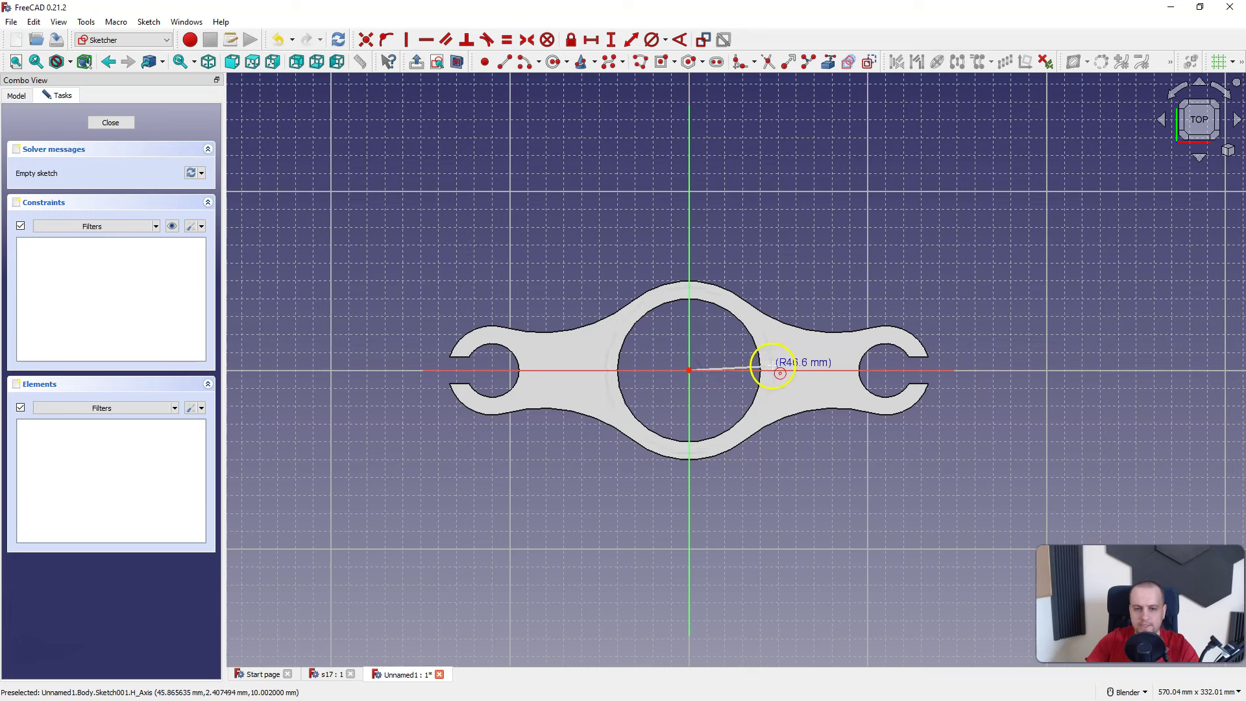
click(770, 365)
click(653, 41)
click(763, 334)
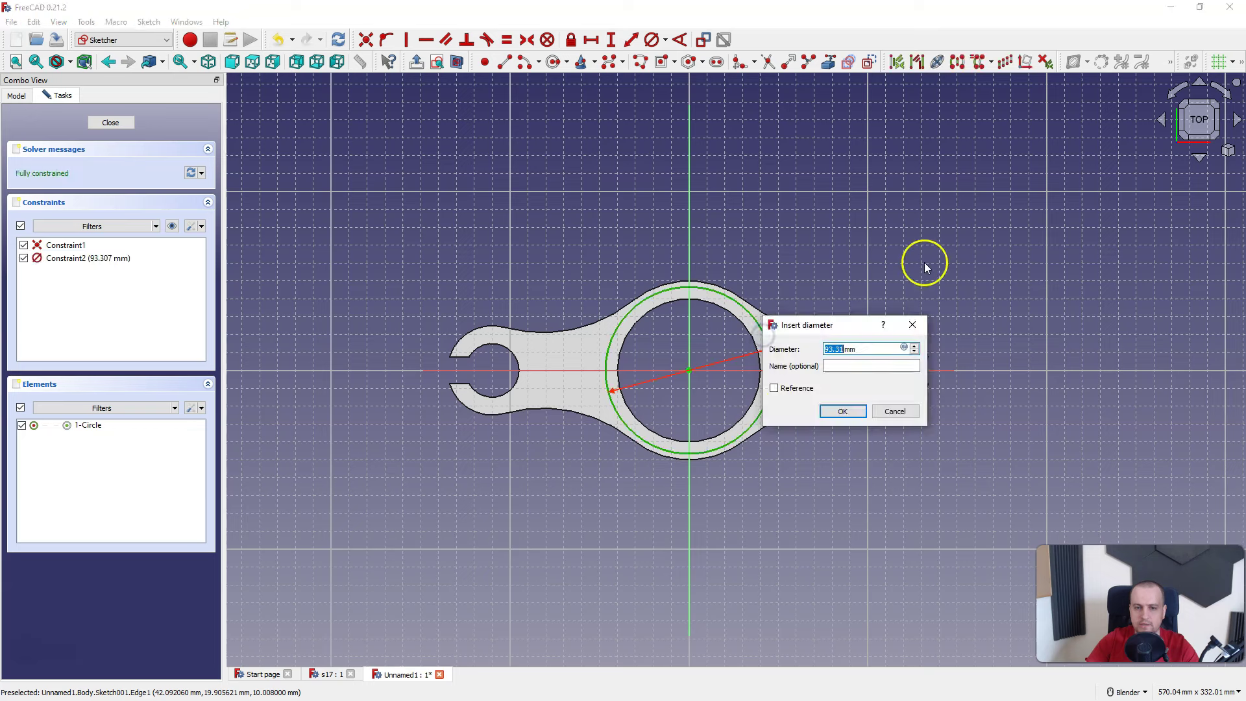
text(90)
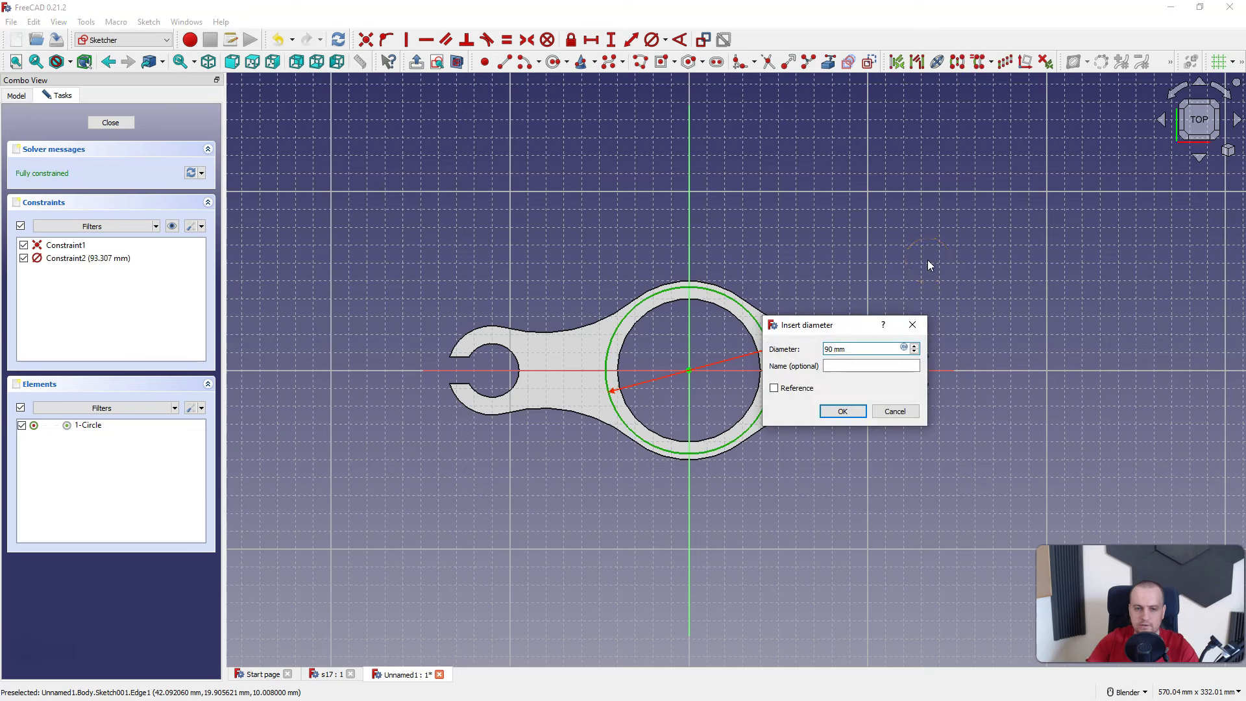
key(Return)
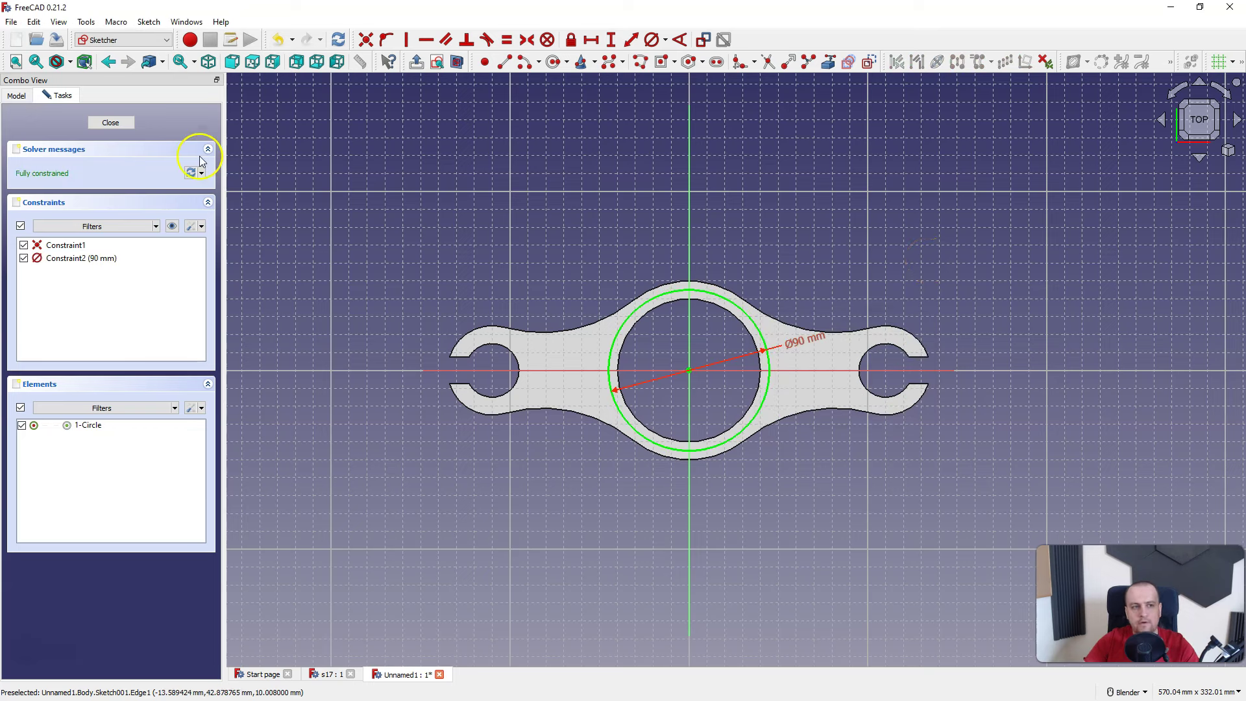
click(97, 123)
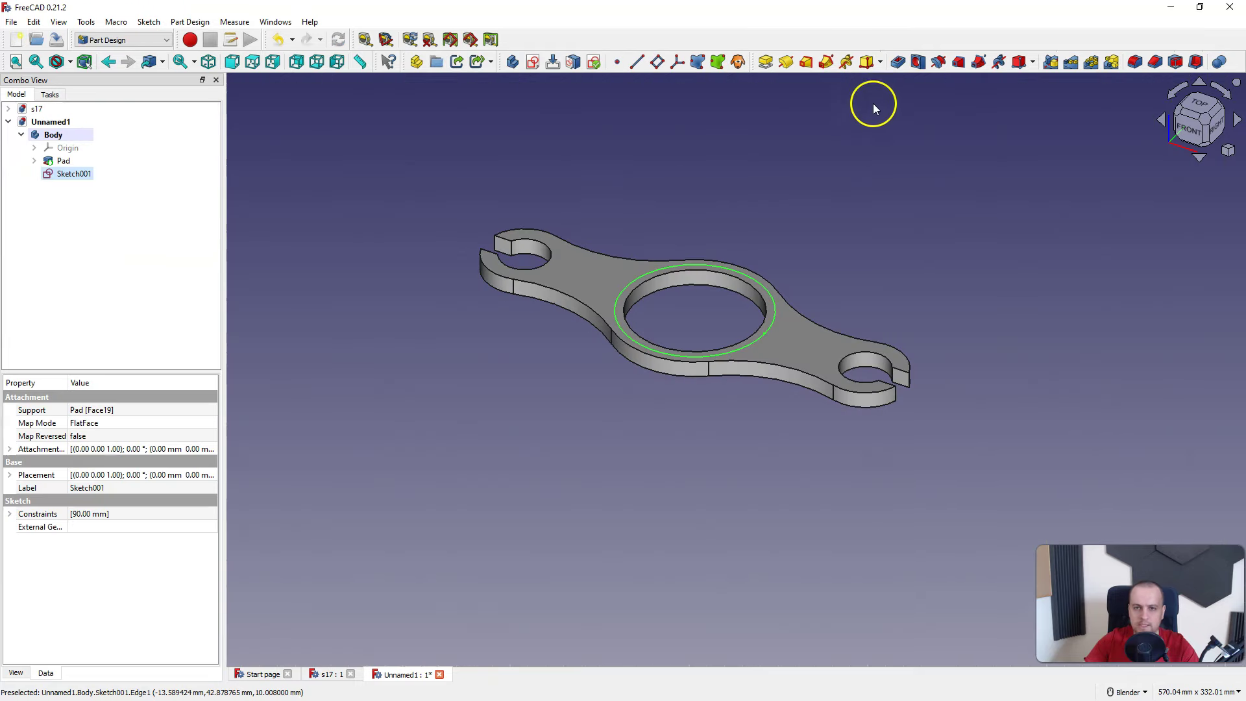
Pocket the 90 mm circle sketch 3 mm deep into the plate
click(898, 62)
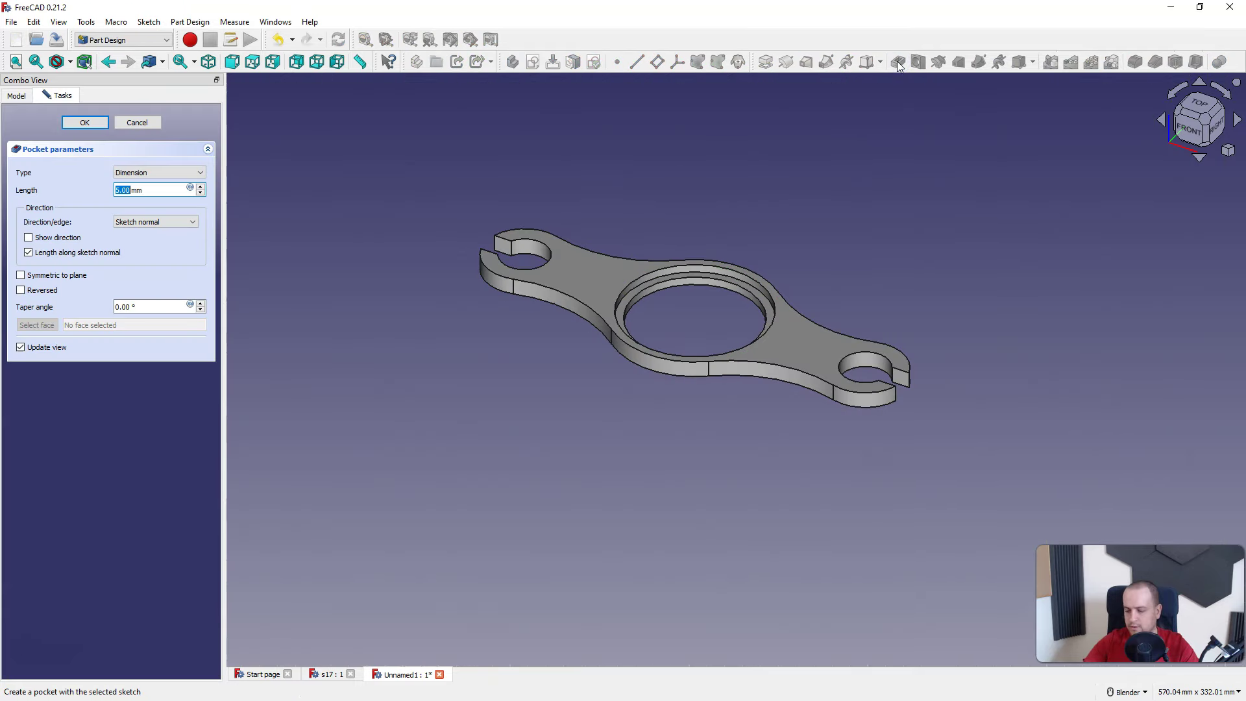
click(84, 184)
click(97, 124)
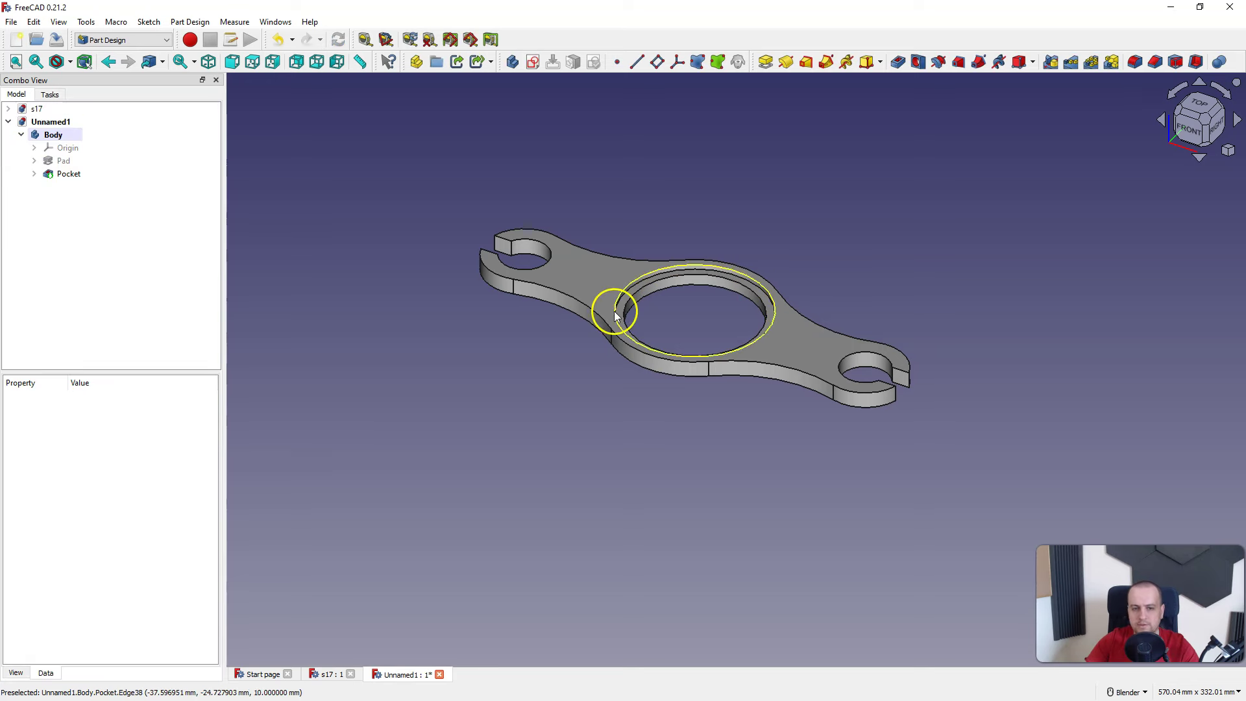
middle_drag(593, 435, 616, 444)
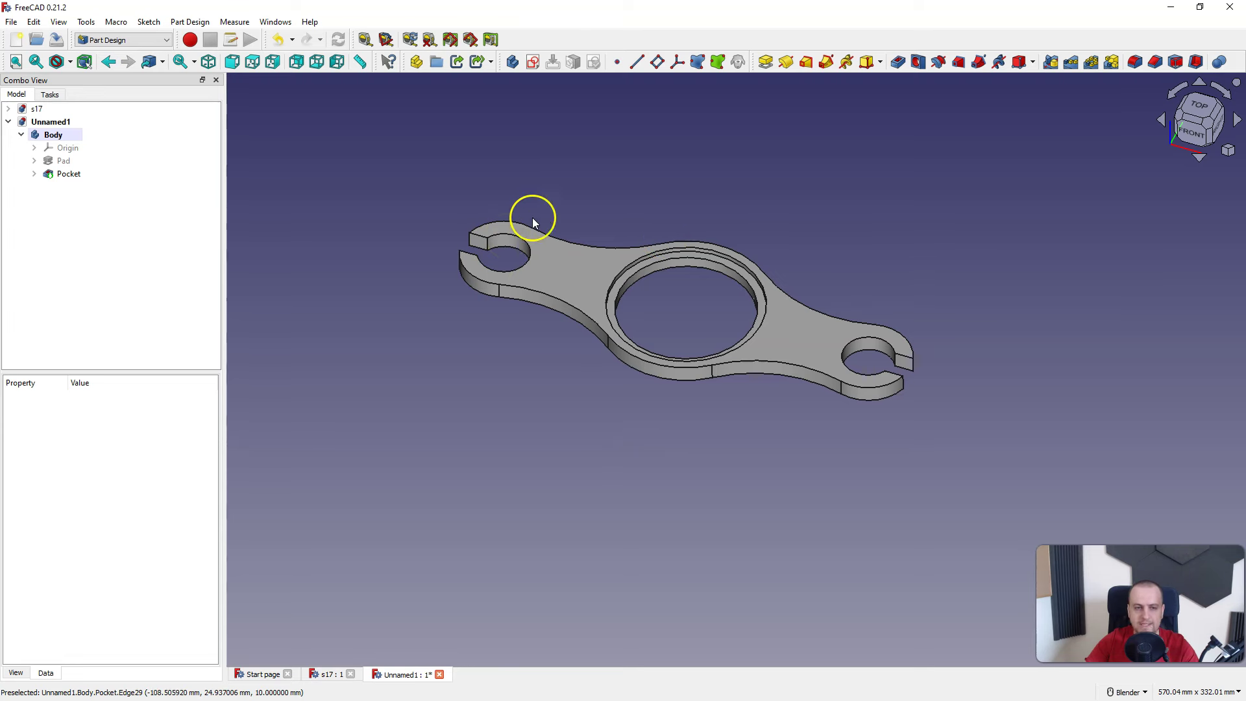
Create a datum plane from the plate's top and bottom faces
click(575, 262)
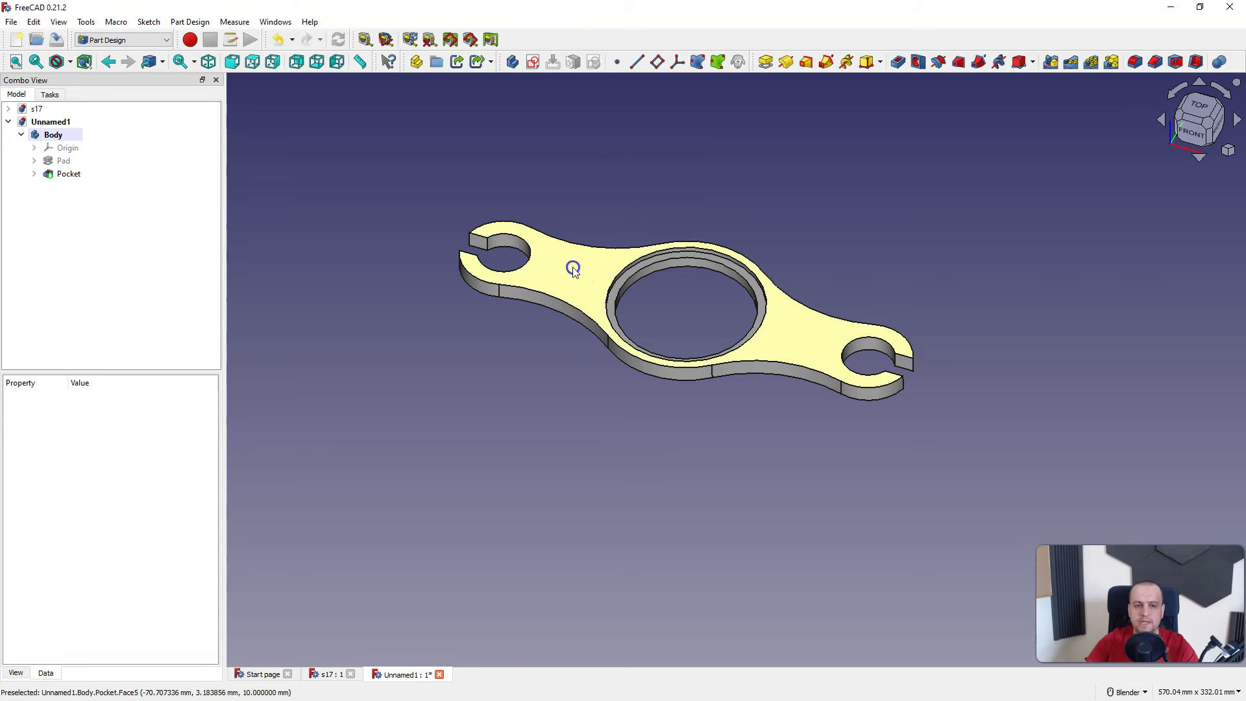
mouse_move(579, 461)
middle_down()
mouse_move(636, 310)
mouse_move(552, 350)
middle_up()
click(658, 65)
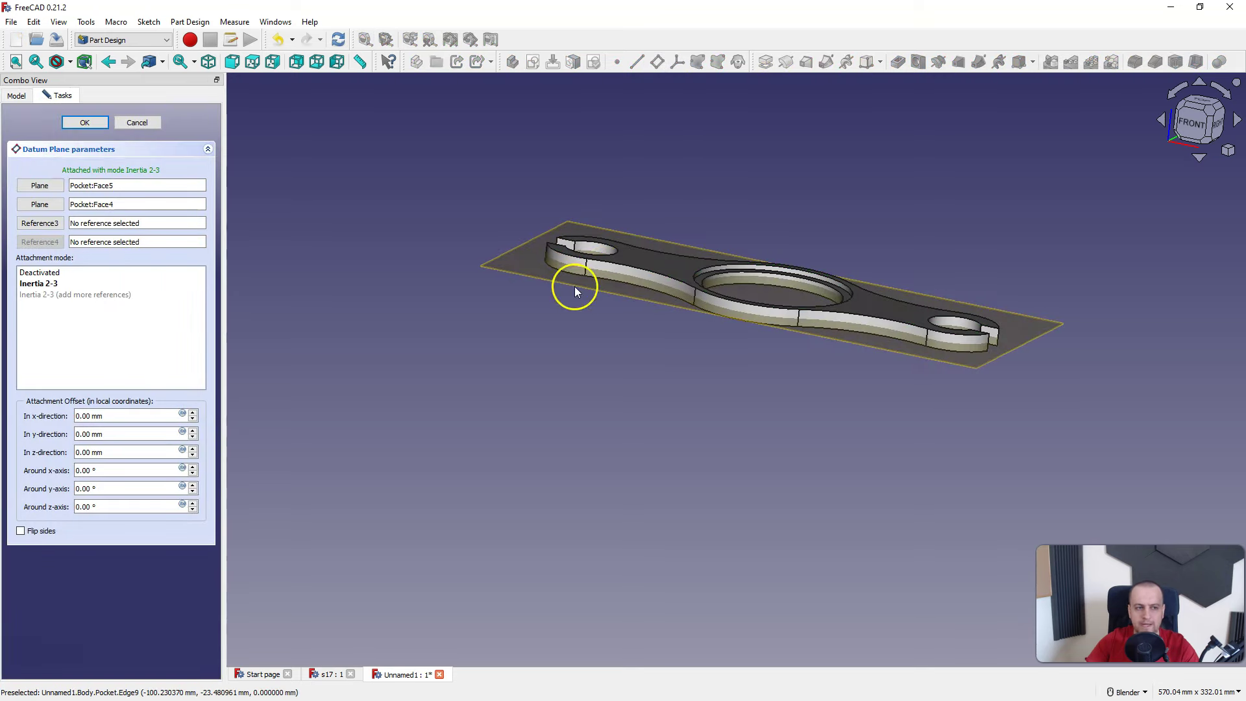
click(91, 128)
mouse_move(807, 228)
middle_down()
mouse_move(741, 262)
mouse_move(786, 244)
middle_up()
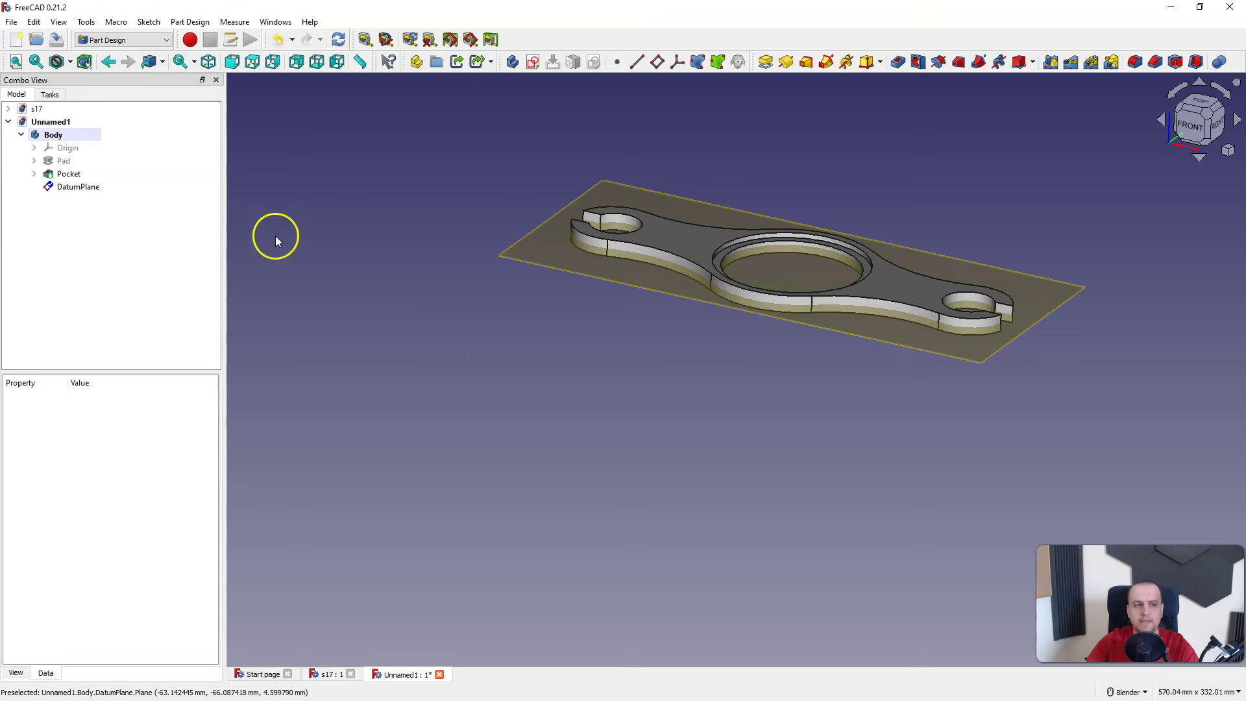
click(65, 175)
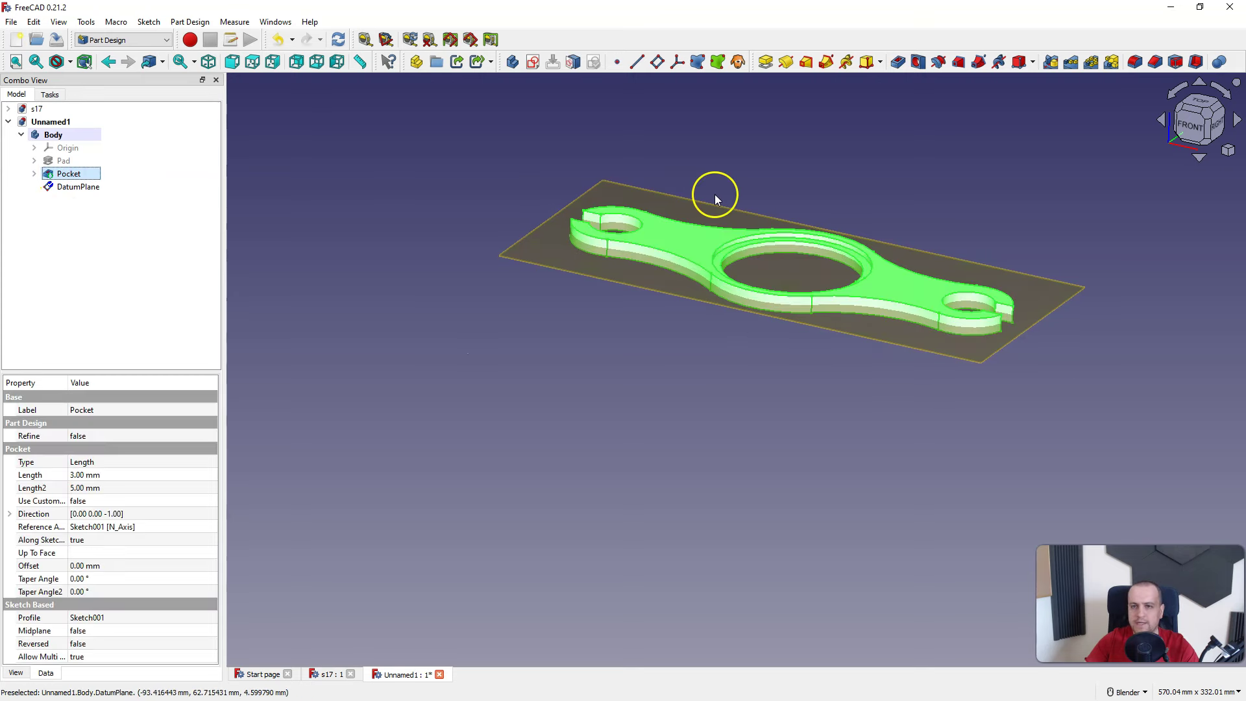
click(1047, 65)
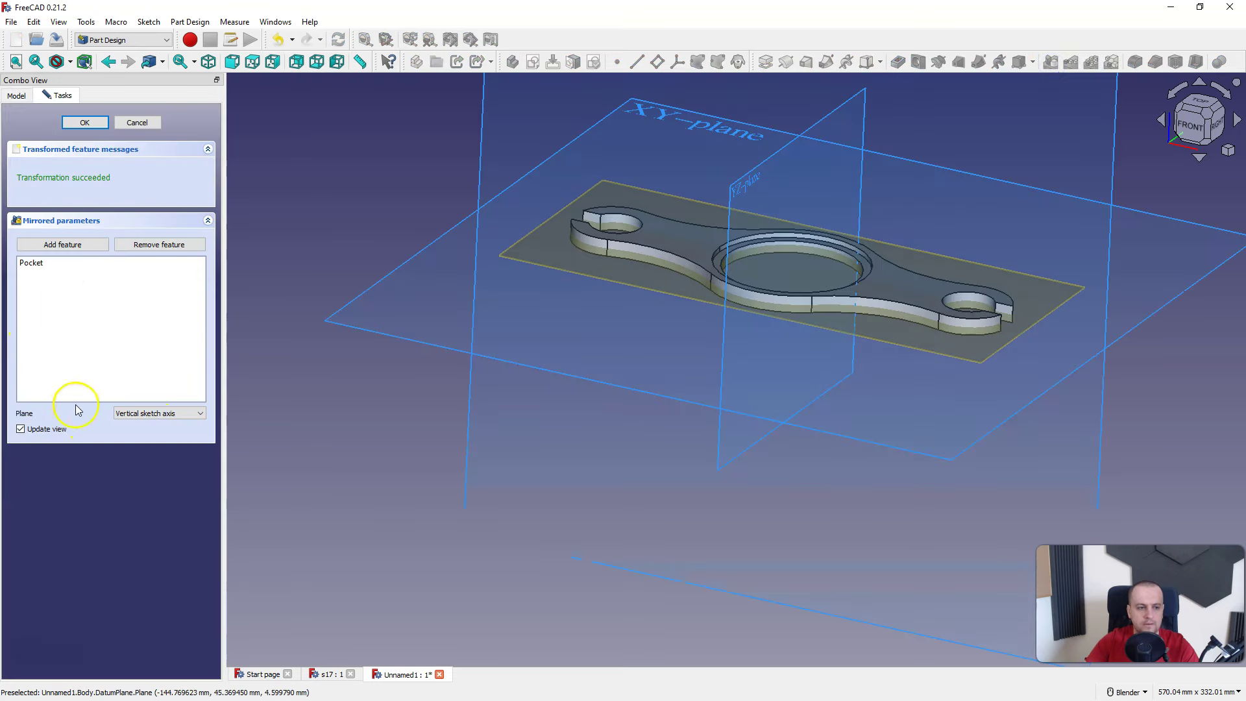
Mirror the ring pocket using the datum plane as the mirror plane
click(128, 413)
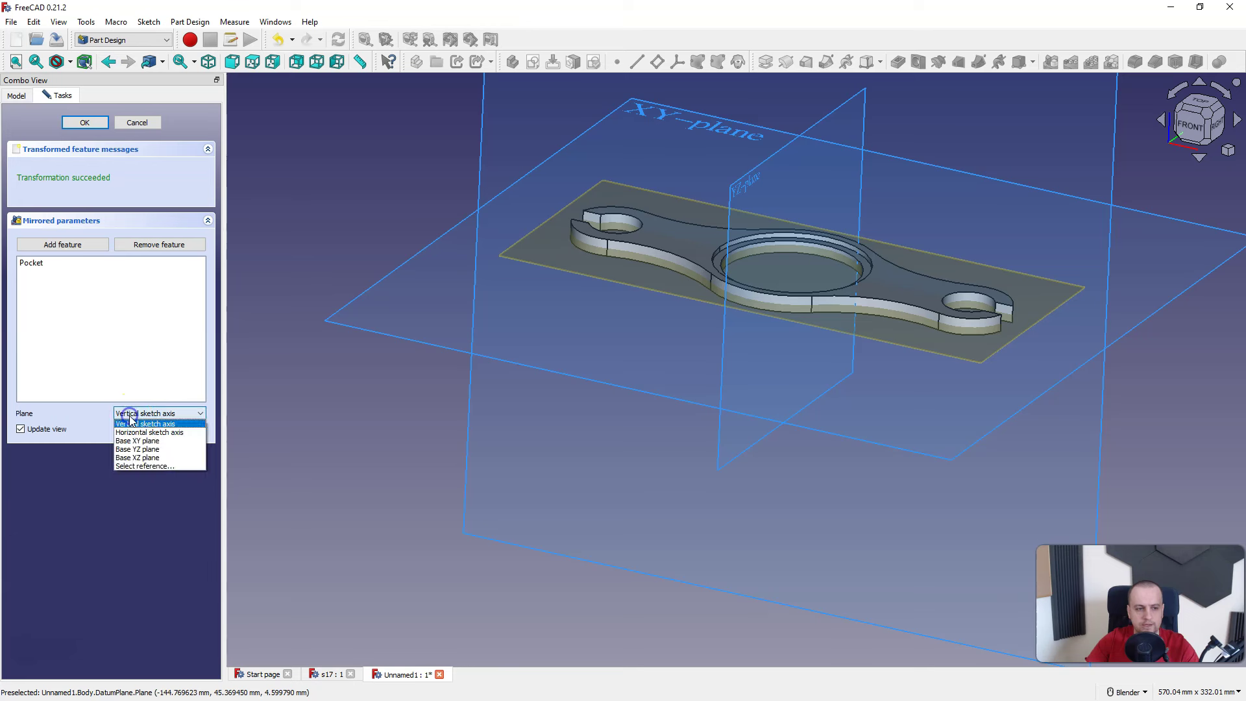
click(154, 465)
click(533, 249)
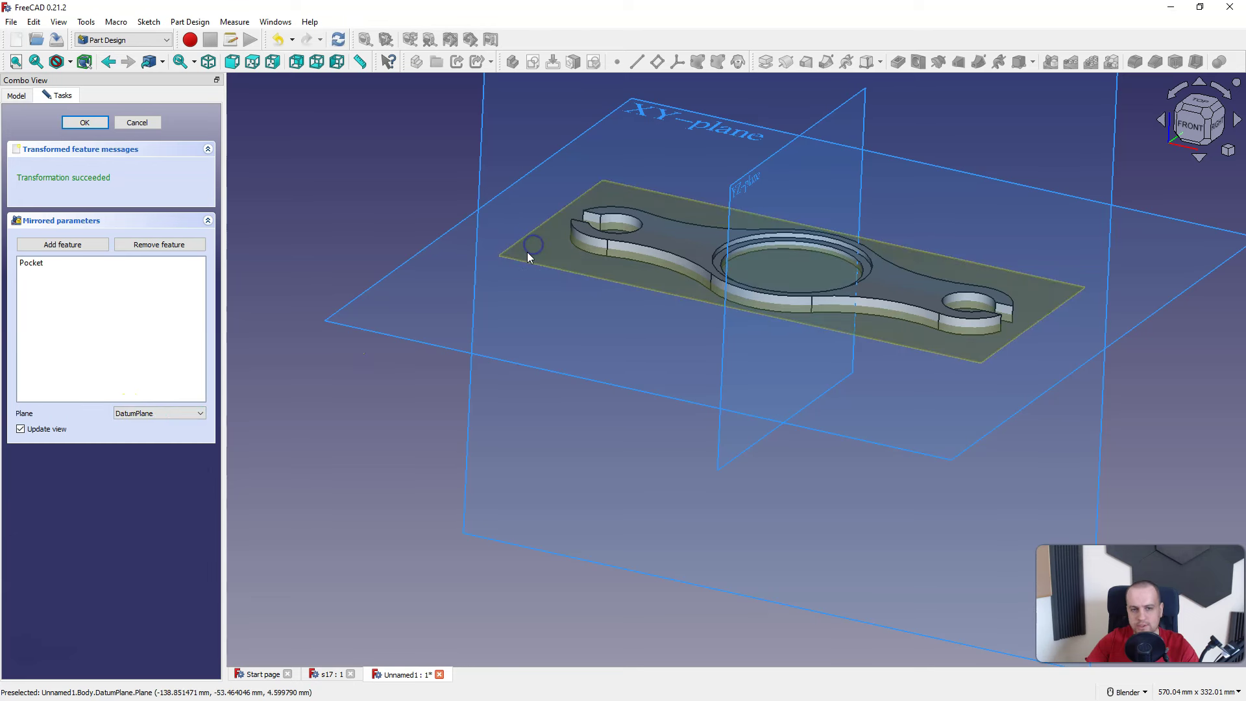
middle_drag(454, 292, 704, 402)
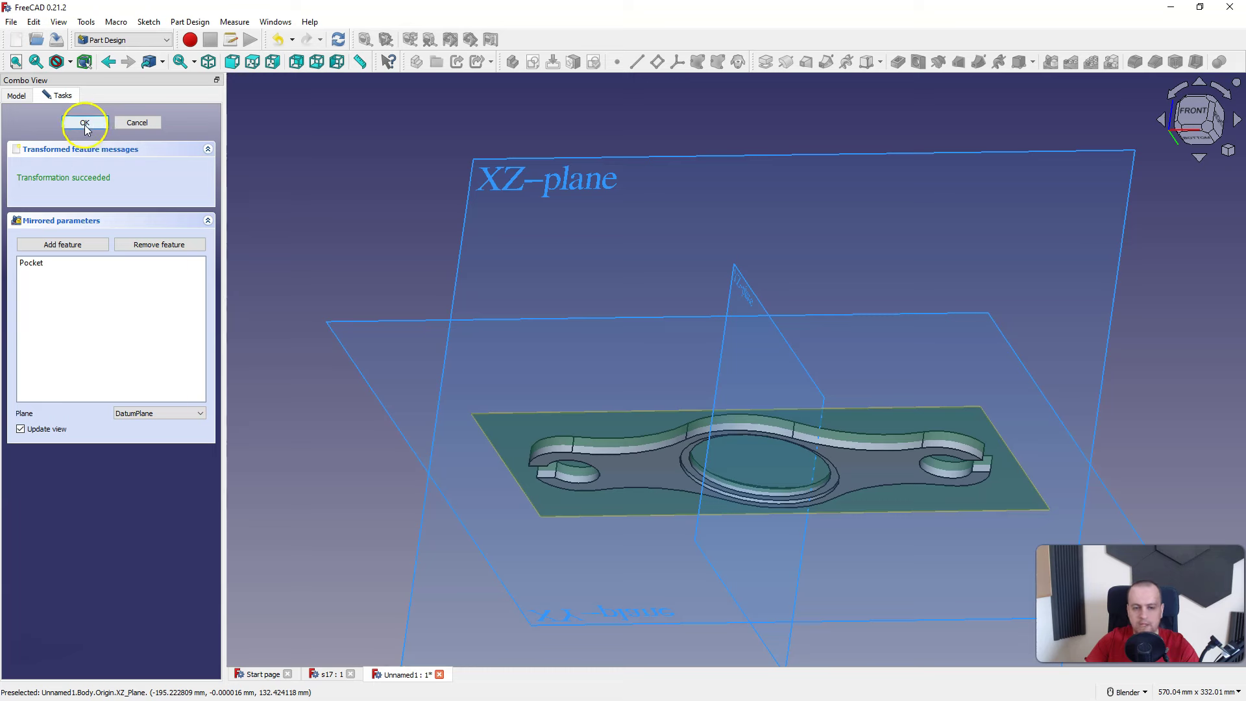
click(84, 124)
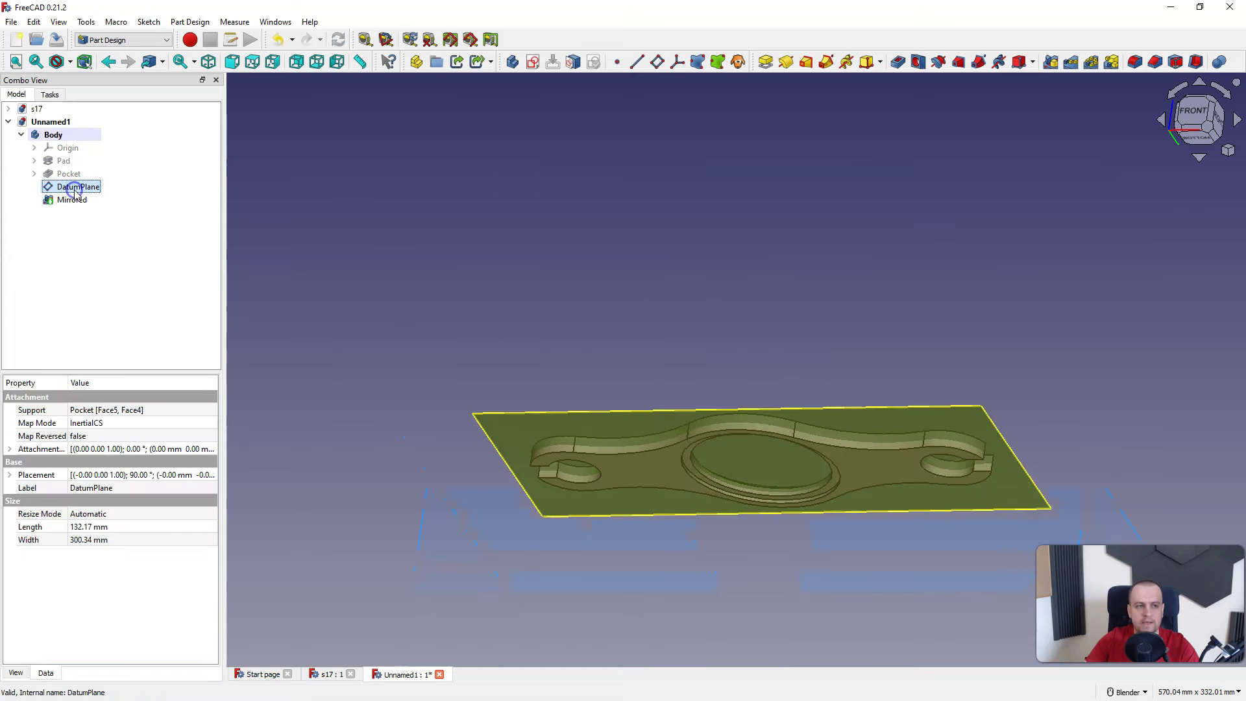
scroll(545, 289, down, 3)
mouse_move(545, 290)
middle_down()
mouse_move(635, 322)
mouse_move(614, 386)
middle_up()
Chamfer the edges of the plate's top and bottom faces at 1 mm
click(604, 178)
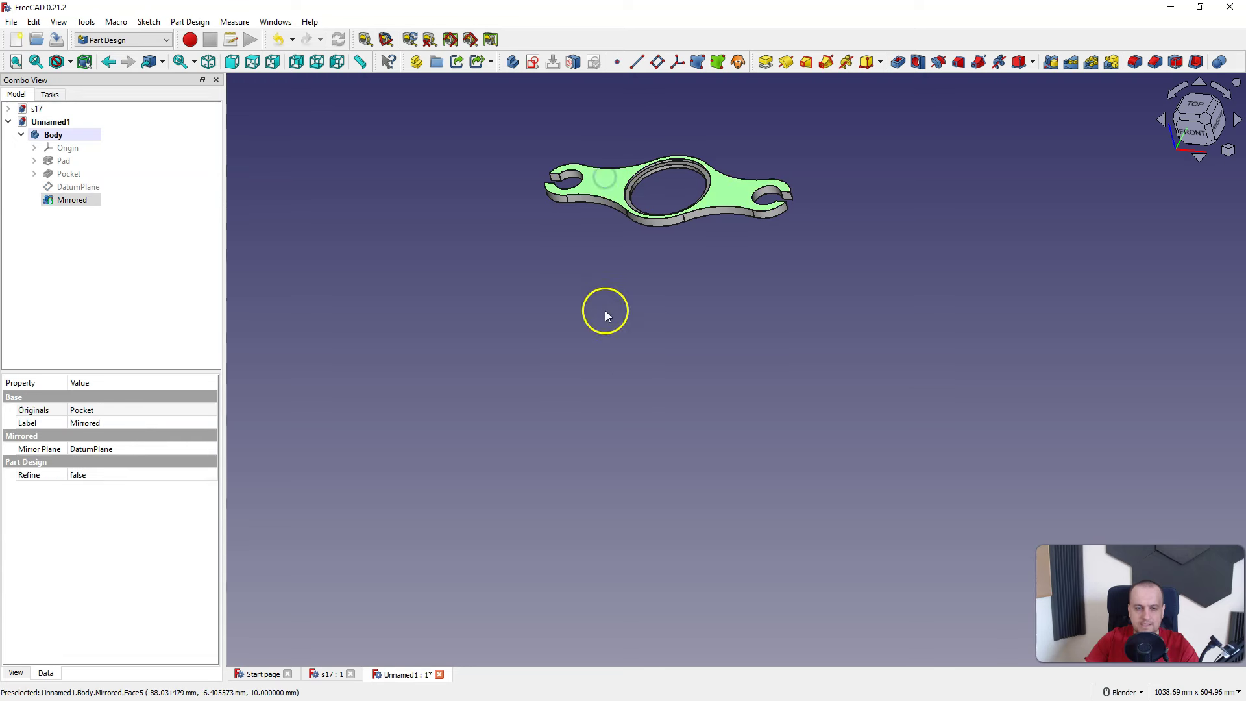
middle_drag(606, 315, 632, 248)
click(620, 449)
mouse_move(774, 281)
middle_down()
mouse_move(745, 364)
mouse_move(898, 267)
middle_up()
click(1155, 62)
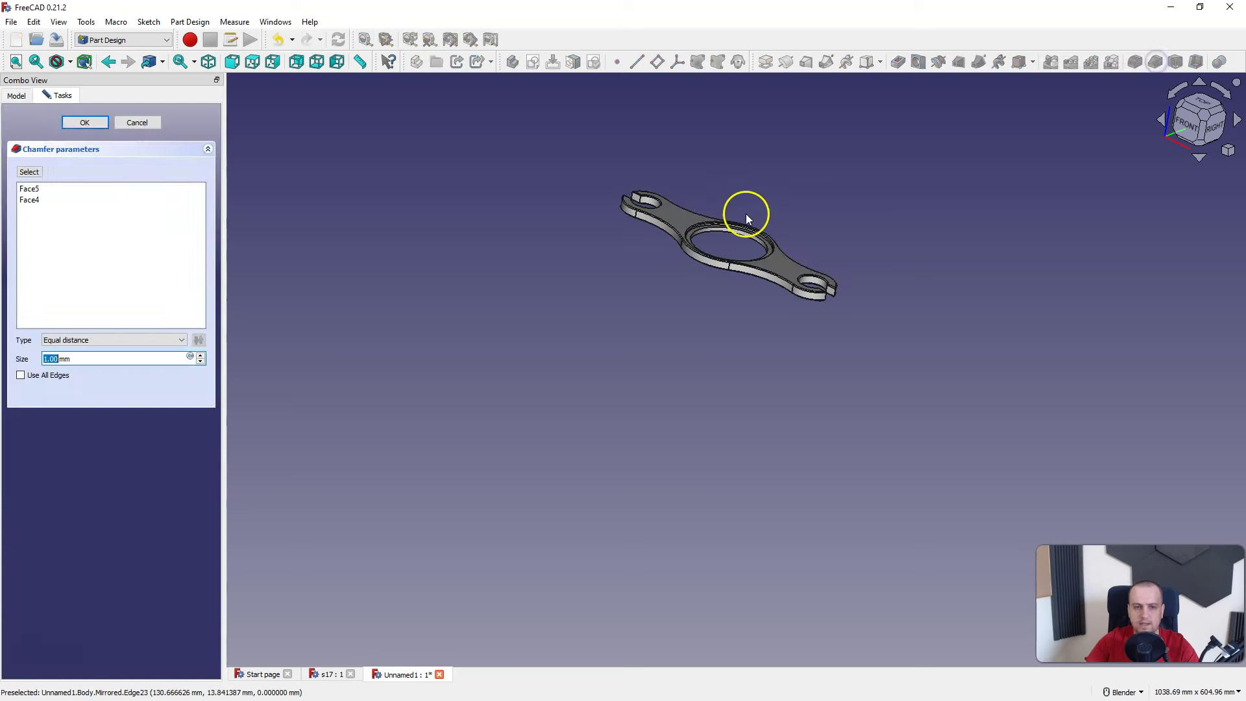
scroll(695, 181, up, 5)
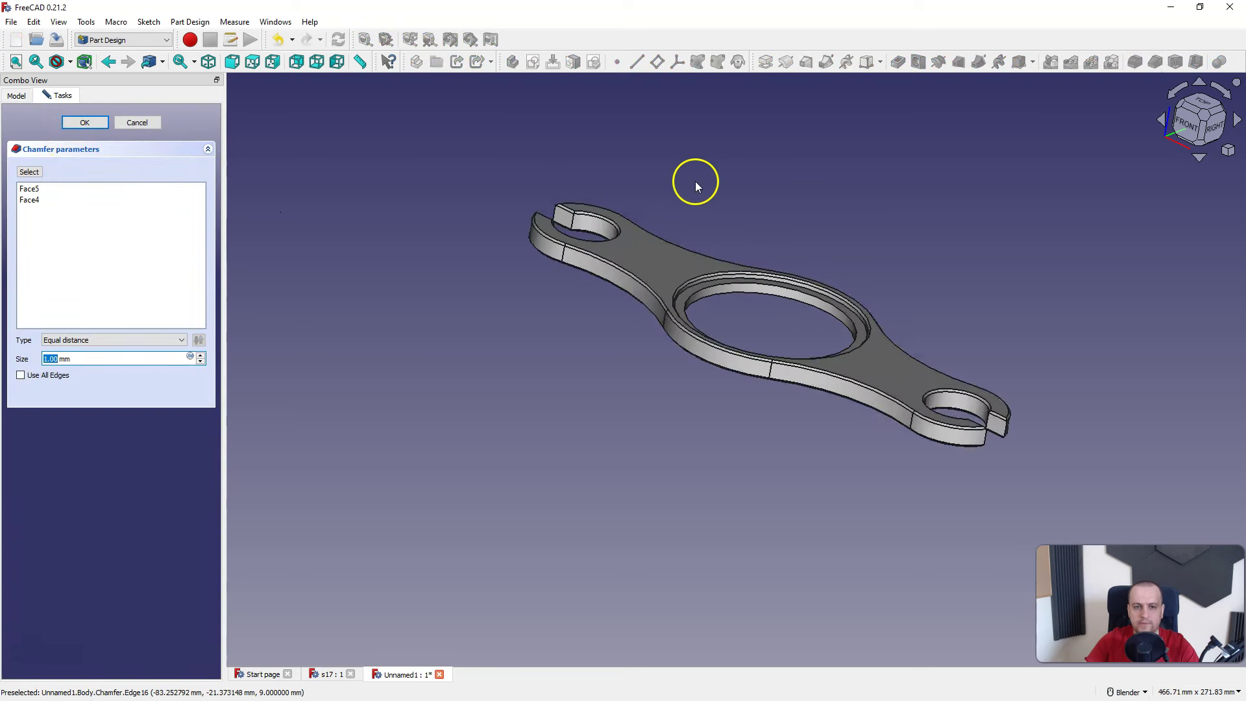
click(84, 122)
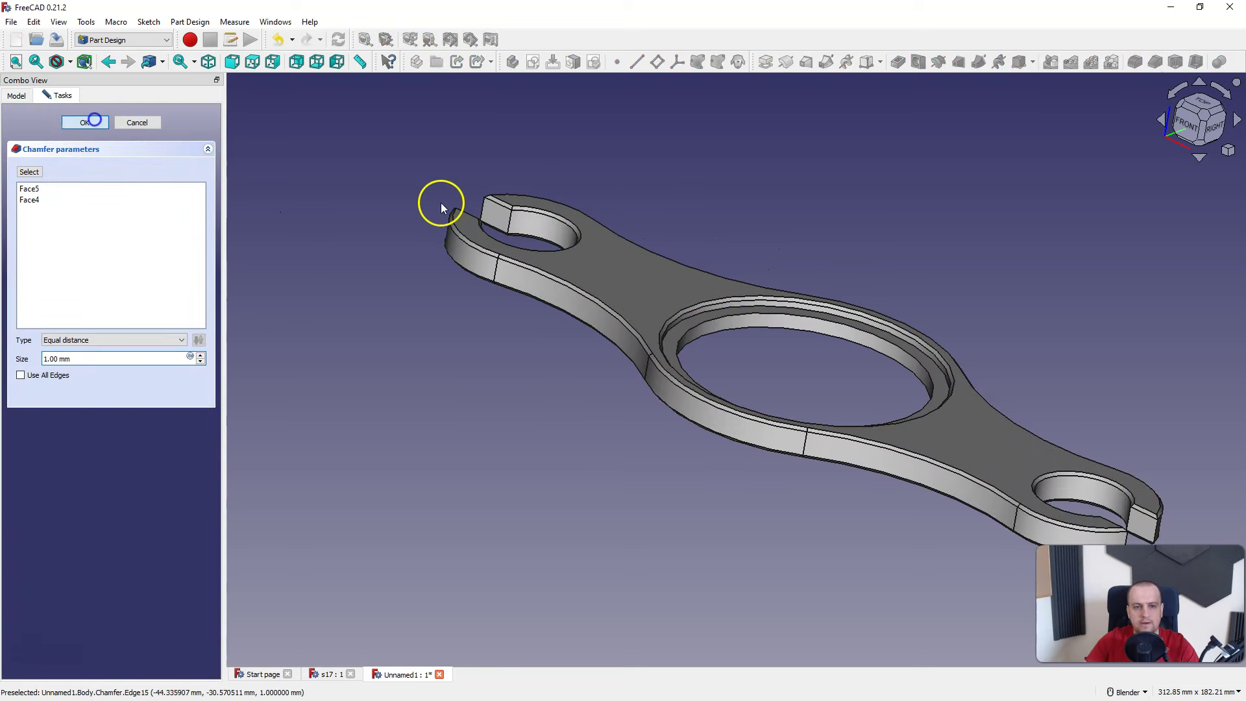
scroll(575, 360, down, 3)
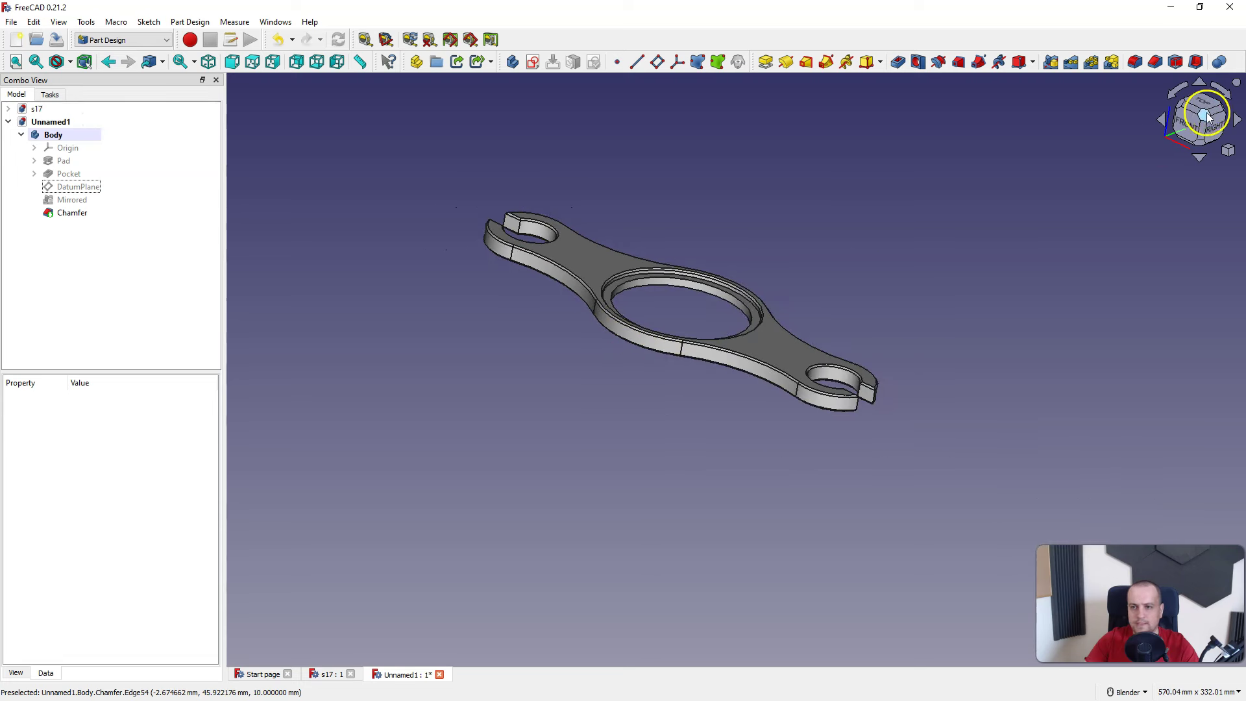
click(1214, 94)
scroll(865, 212, down, 2)
scroll(785, 236, up, 3)
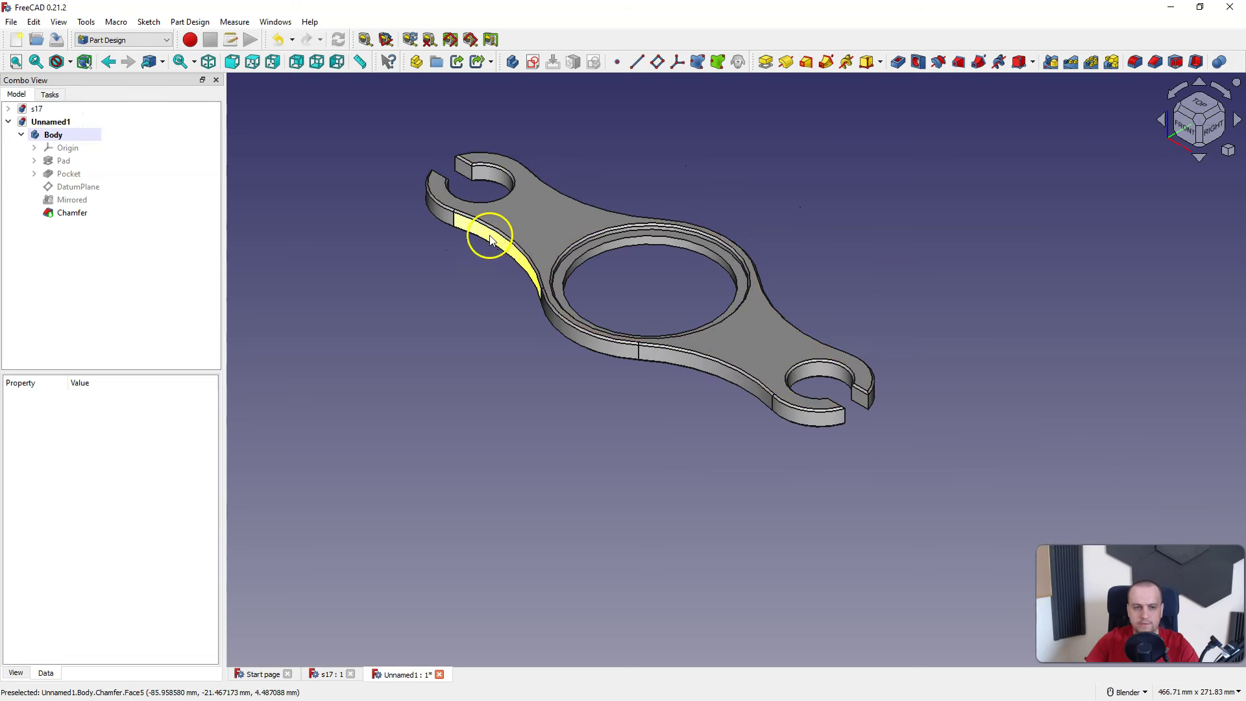
scroll(457, 211, up, 2)
scroll(457, 211, up, 2)
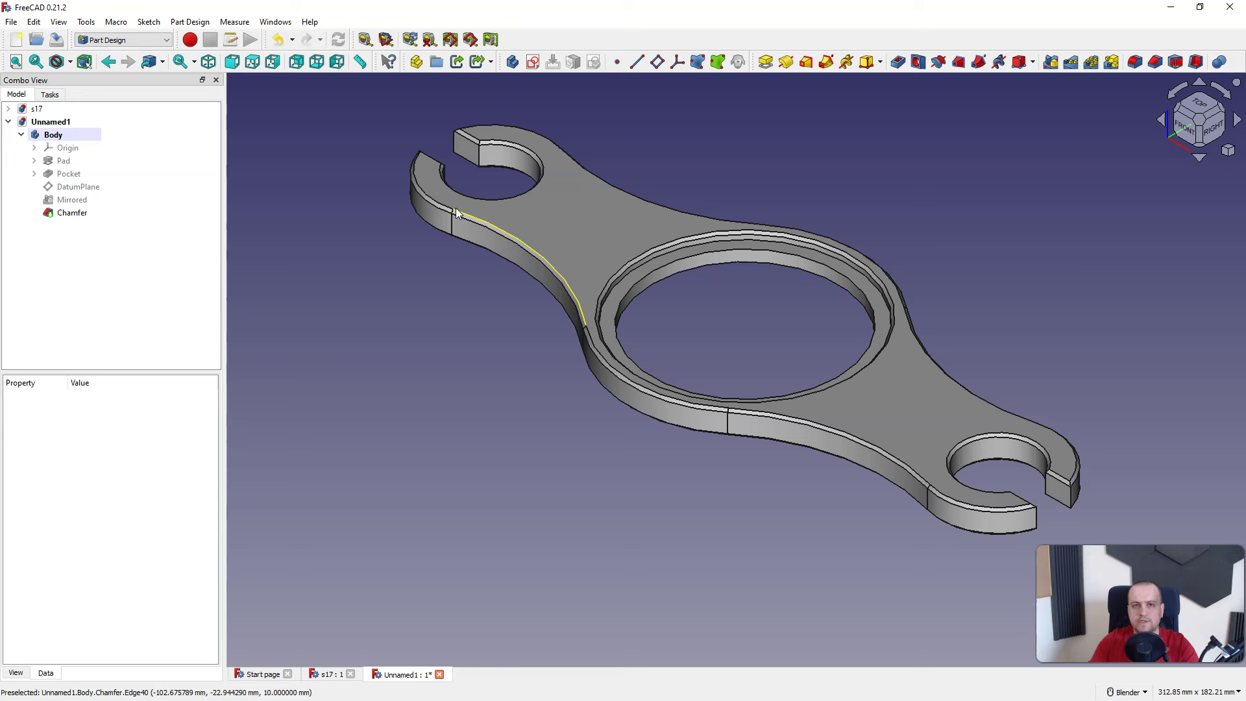